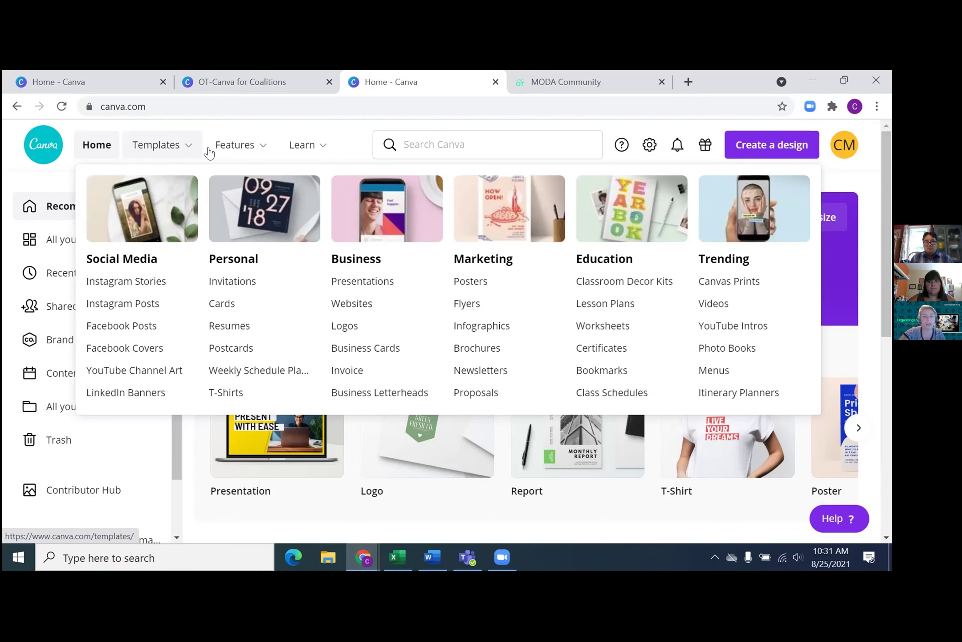
Search Canva for "logo" and look through the matches among your own designs and the templates.
{"action": "mouse_move", "coordinate": [232, 153]}
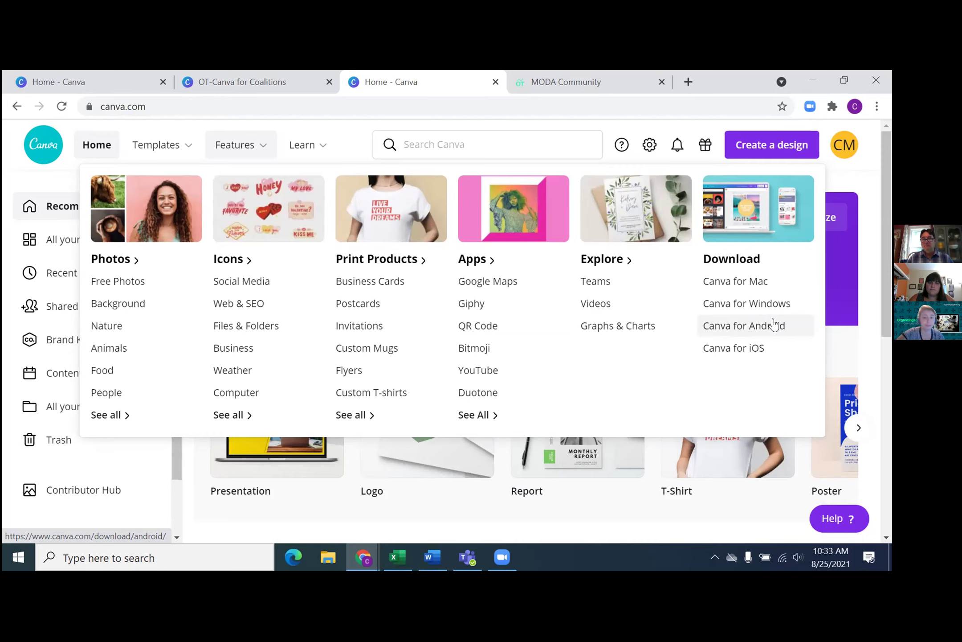
{"action": "left_click", "coordinate": [554, 134]}
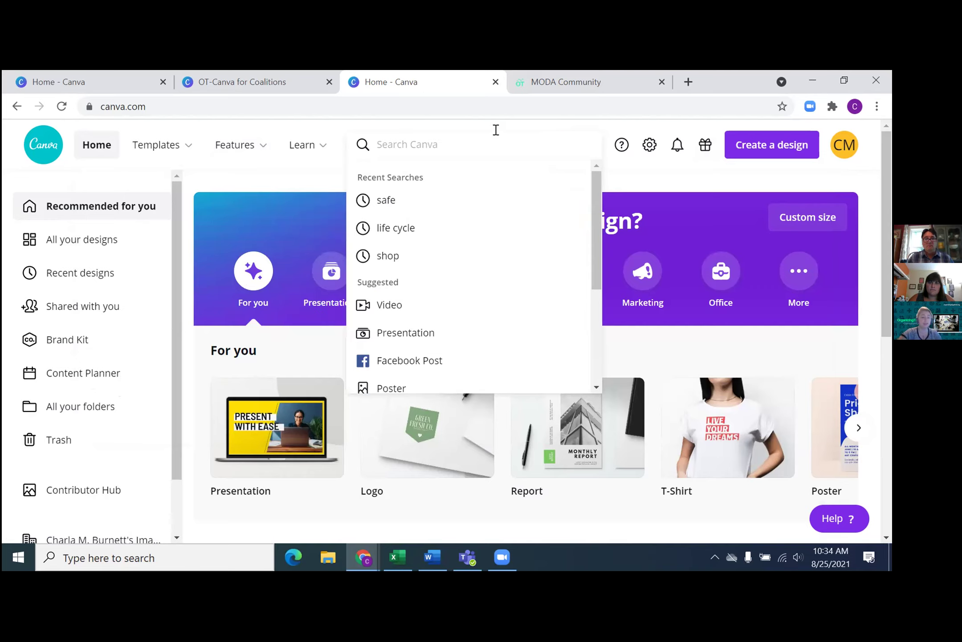
{"action": "type", "text": "logo"}
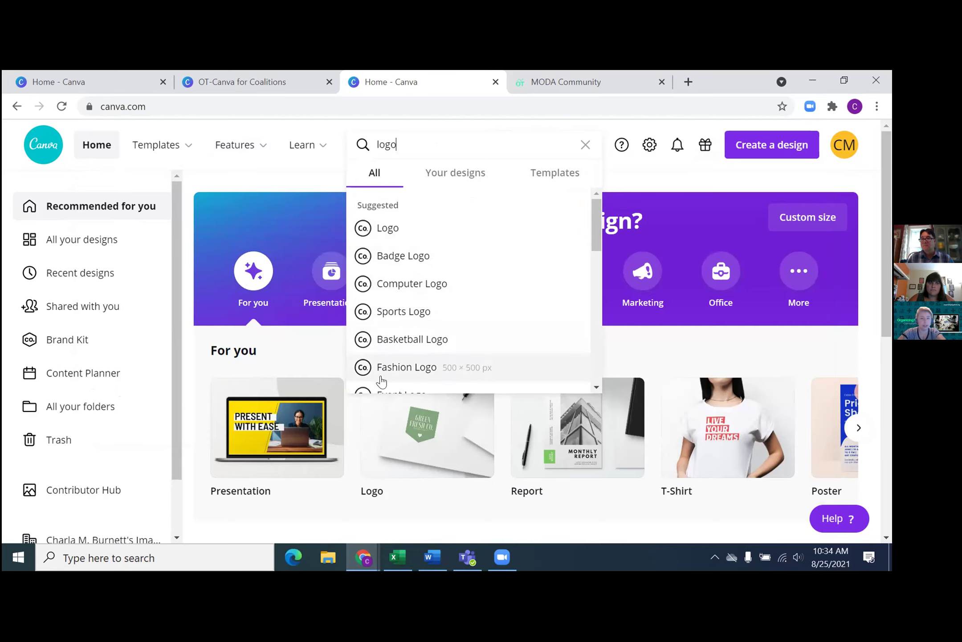
{"action": "left_click", "coordinate": [444, 173]}
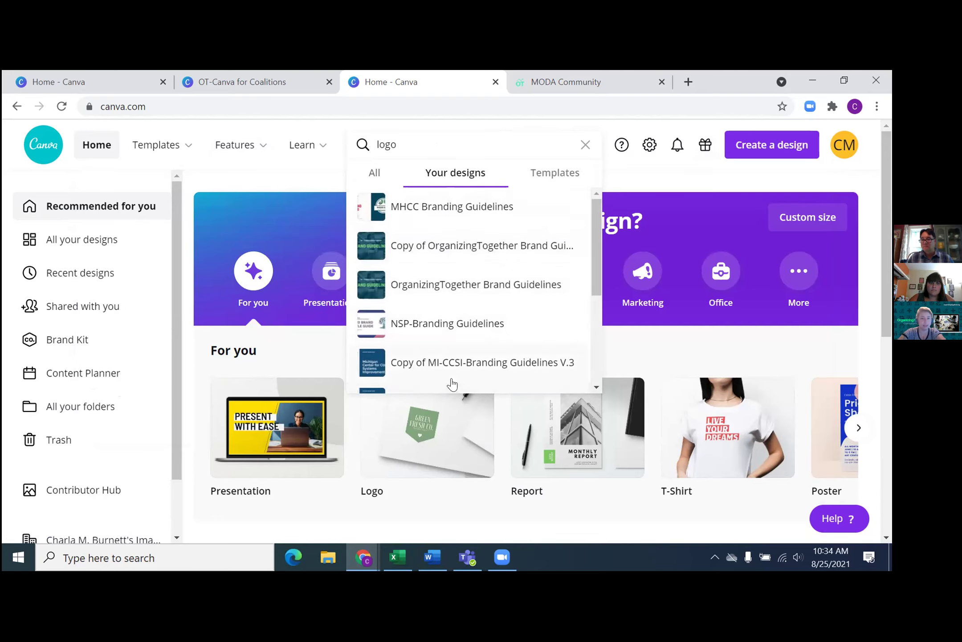
{"action": "left_click", "coordinate": [555, 176]}
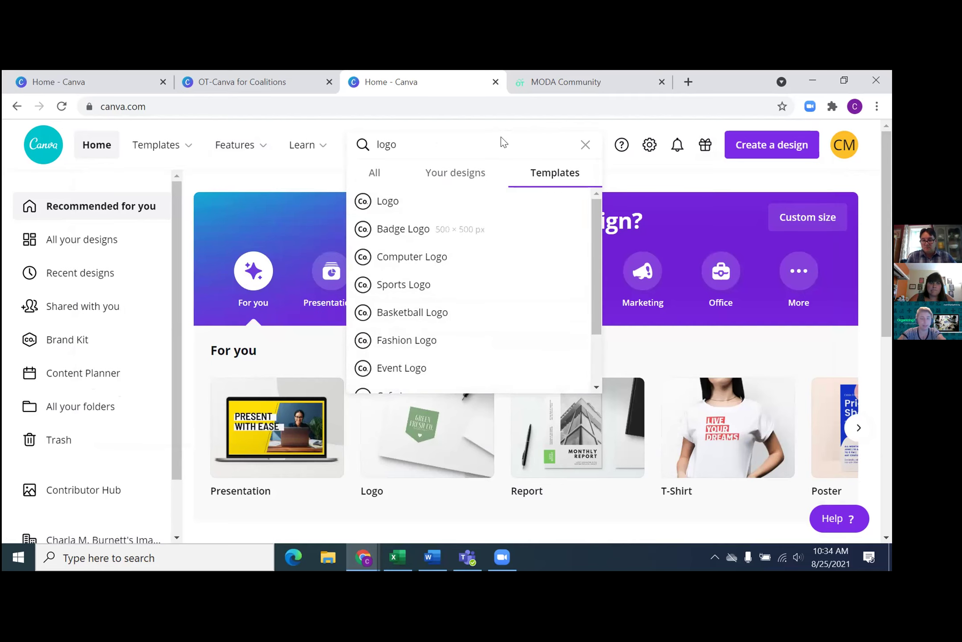
{"action": "left_click", "coordinate": [416, 128]}
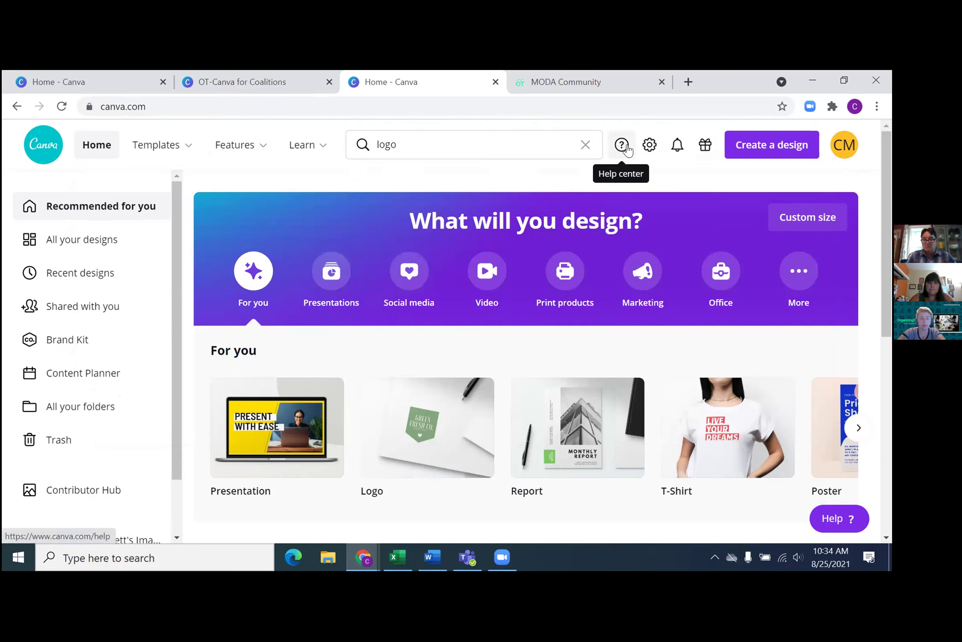
View the account settings page and return to the home page.
{"action": "left_click", "coordinate": [650, 145]}
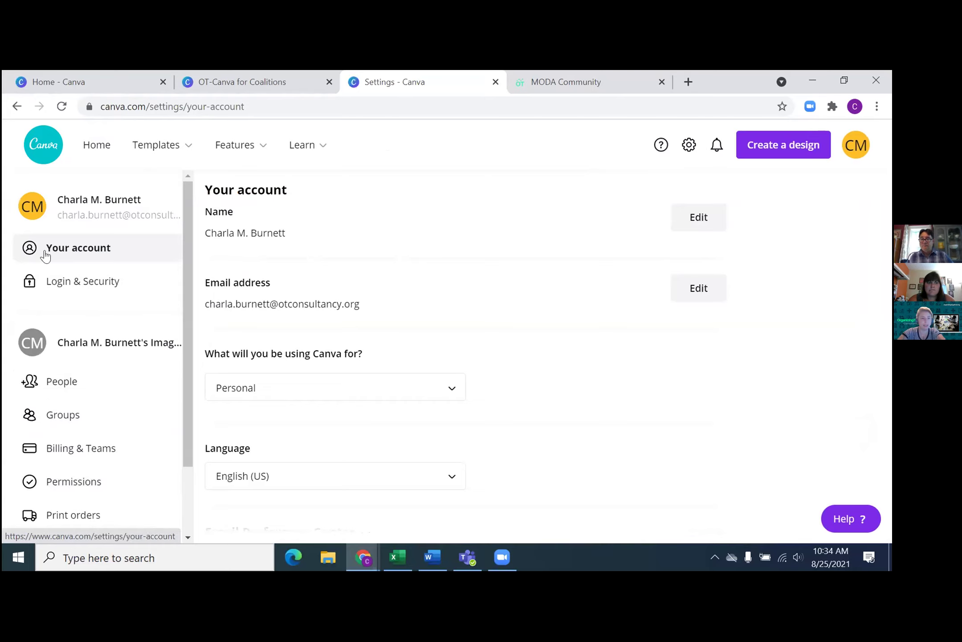
{"action": "left_click", "coordinate": [17, 106]}
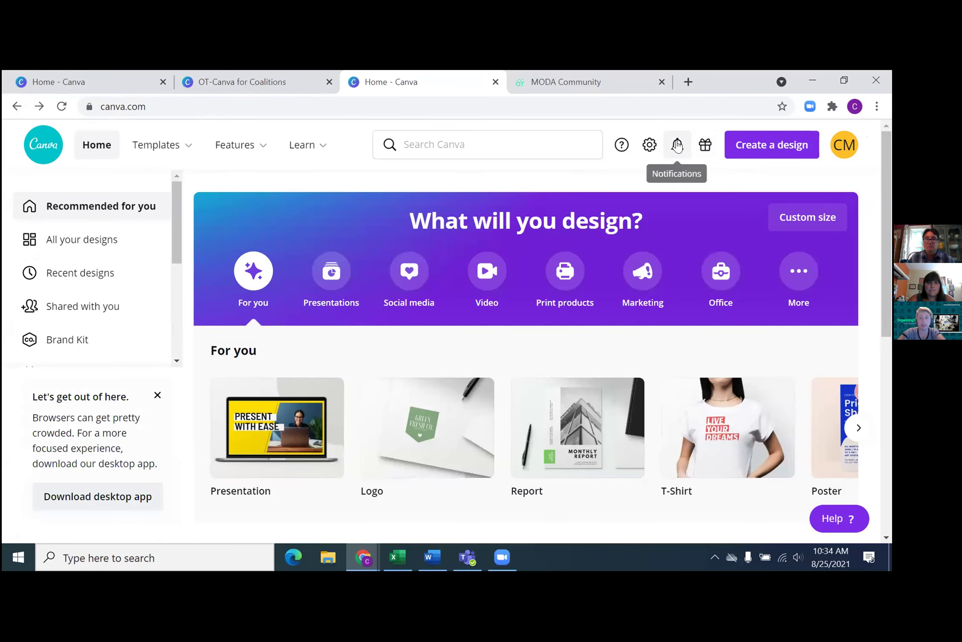
Check the activity notifications and the refer-a-friend offer, and close them.
{"action": "left_click", "coordinate": [678, 145]}
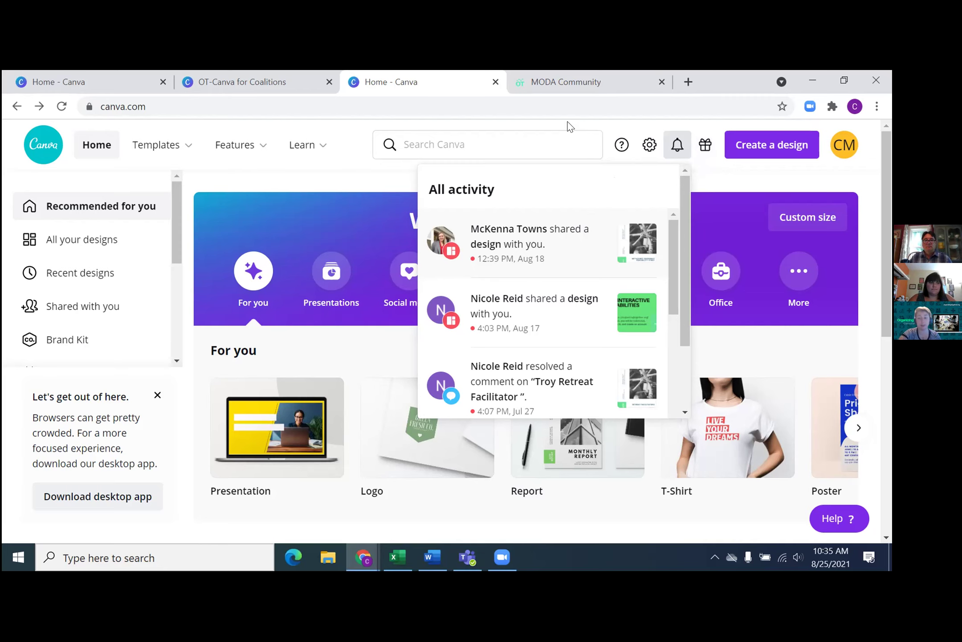
{"action": "left_click", "coordinate": [706, 148]}
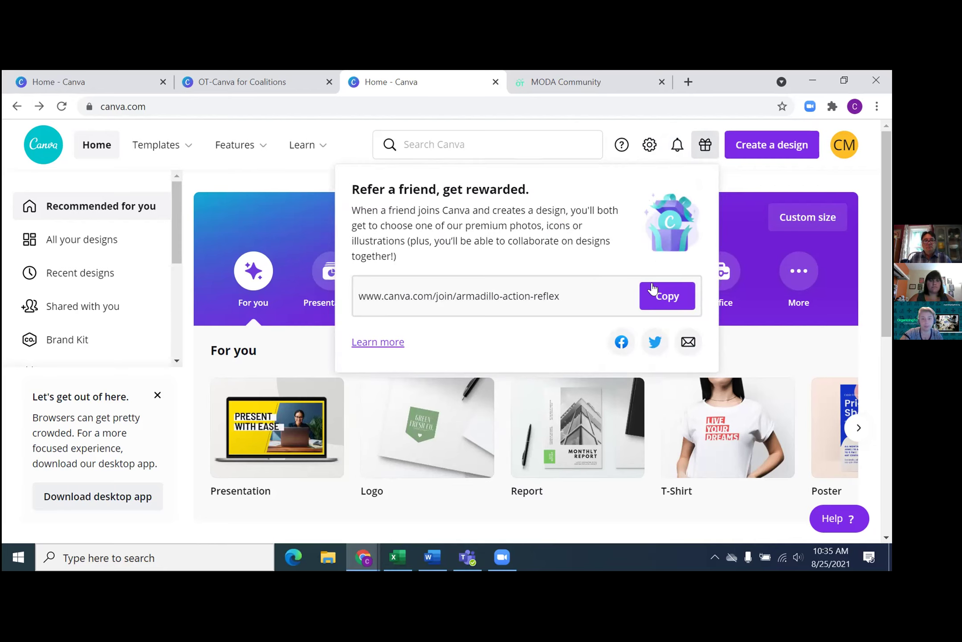
{"action": "left_click", "coordinate": [359, 144]}
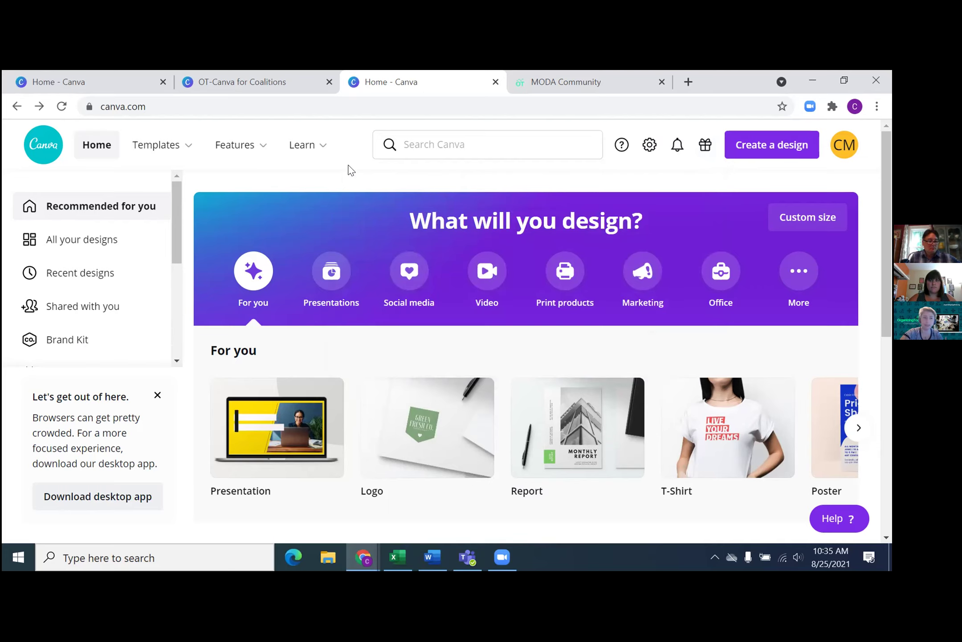
Open the collection of all your designs, dismiss the desktop app suggestion and browse the designs.
{"action": "left_click", "coordinate": [103, 240]}
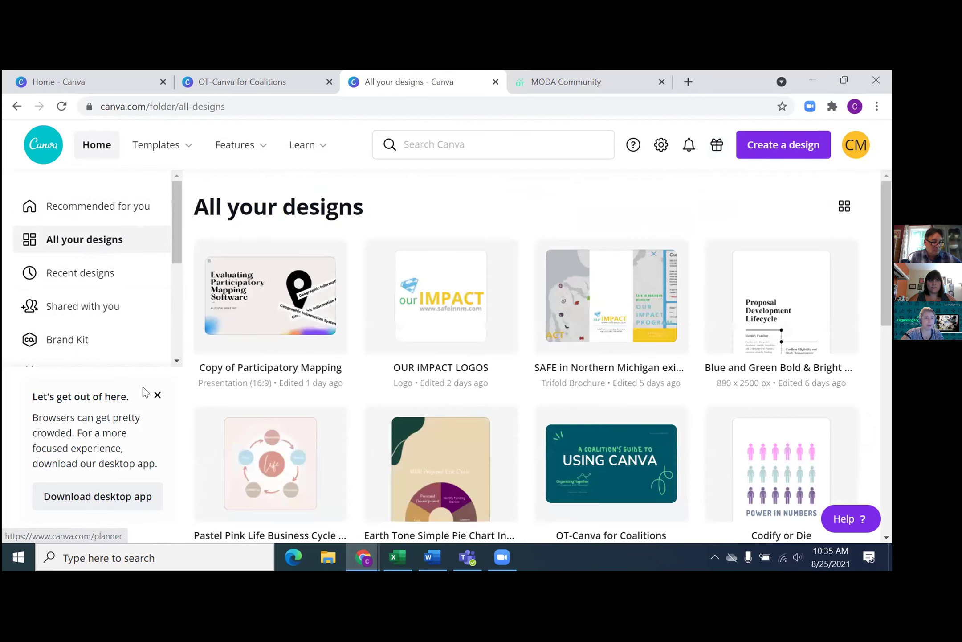
{"action": "left_click", "coordinate": [156, 396]}
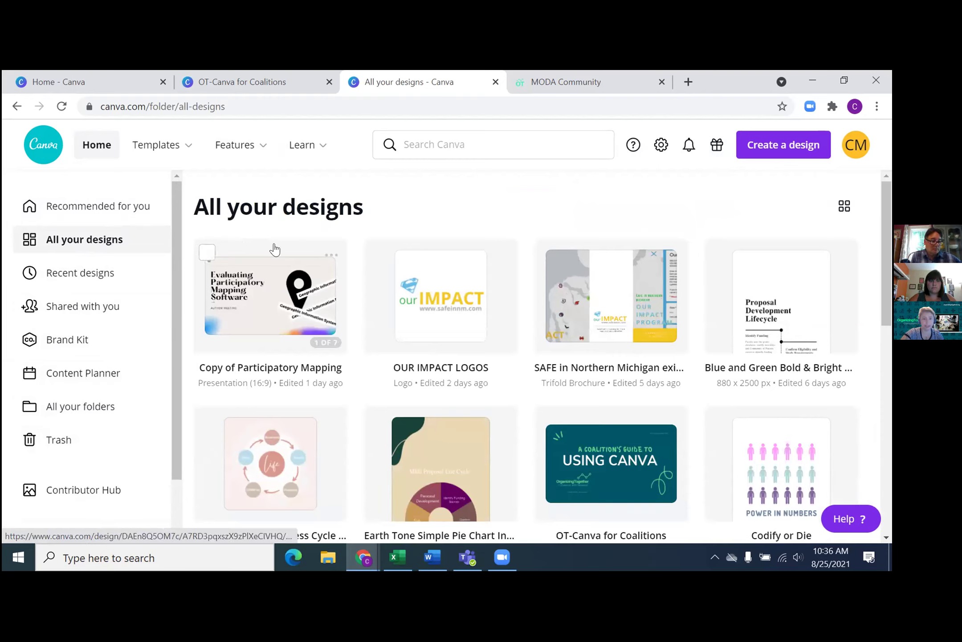
{"action": "scroll", "coordinate": [575, 256], "scroll_direction": "down", "scroll_amount": 15}
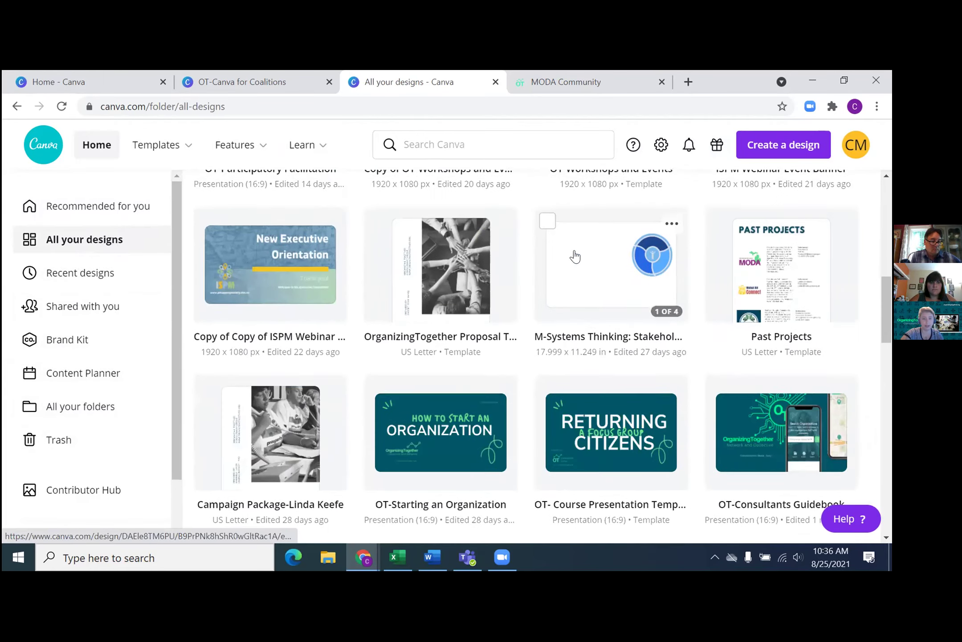
{"action": "scroll", "coordinate": [575, 276], "scroll_direction": "up", "scroll_amount": 15}
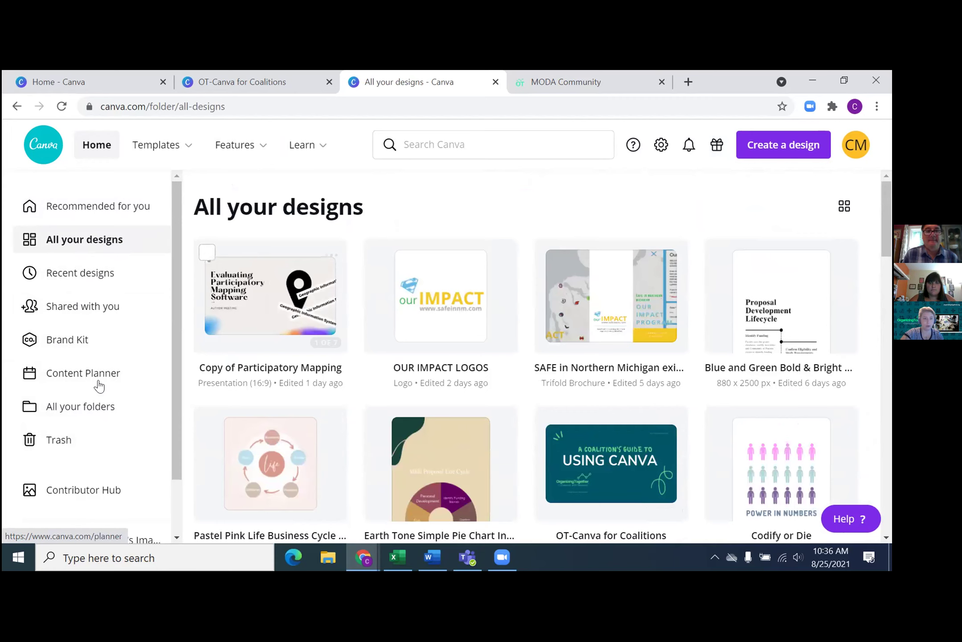
View the recent designs and the designs shared with you.
{"action": "left_click", "coordinate": [83, 283]}
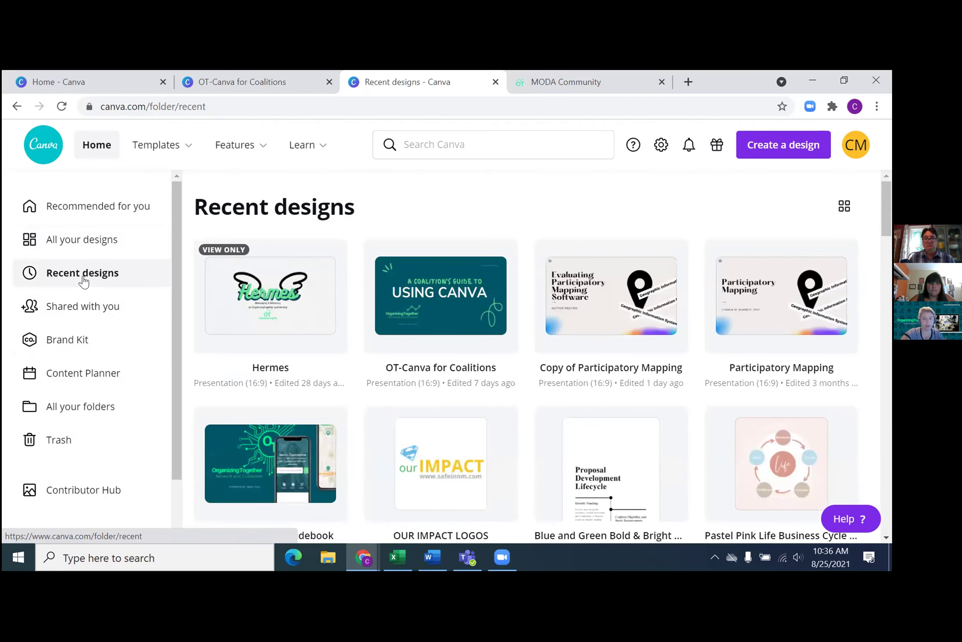
{"action": "left_click", "coordinate": [83, 308]}
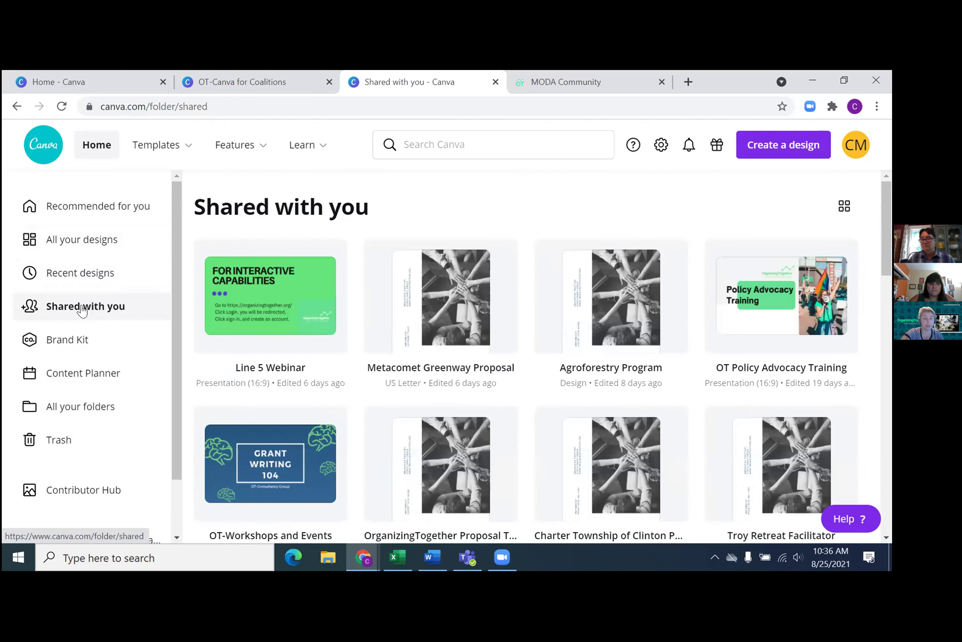
Open the Brand Kit and examine its brand logos, color palettes, brand fonts and uploaded fonts.
{"action": "left_click", "coordinate": [75, 341]}
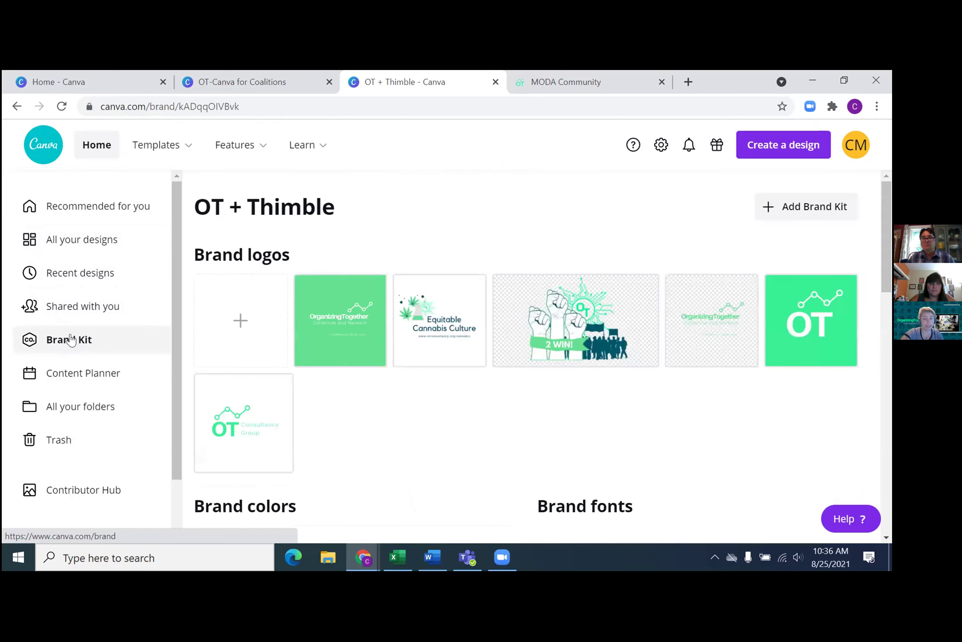
{"action": "scroll", "coordinate": [568, 266], "scroll_direction": "down", "scroll_amount": 5}
{"action": "scroll", "coordinate": [563, 262], "scroll_direction": "up", "scroll_amount": 5}
{"action": "scroll", "coordinate": [565, 261], "scroll_direction": "down", "scroll_amount": 5}
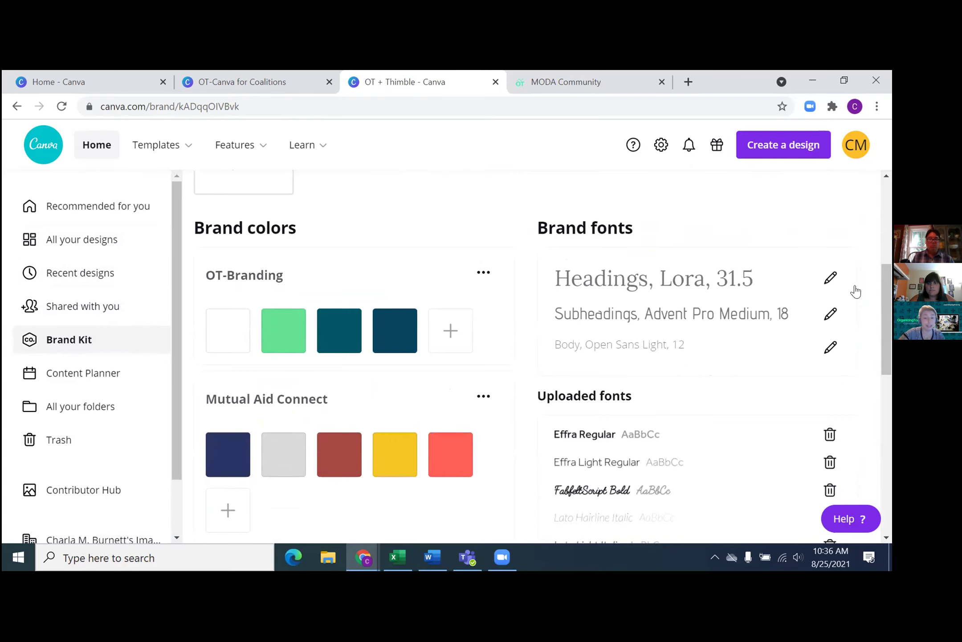
{"action": "scroll", "coordinate": [515, 316], "scroll_direction": "up", "scroll_amount": 2}
{"action": "scroll", "coordinate": [464, 299], "scroll_direction": "up", "scroll_amount": 3}
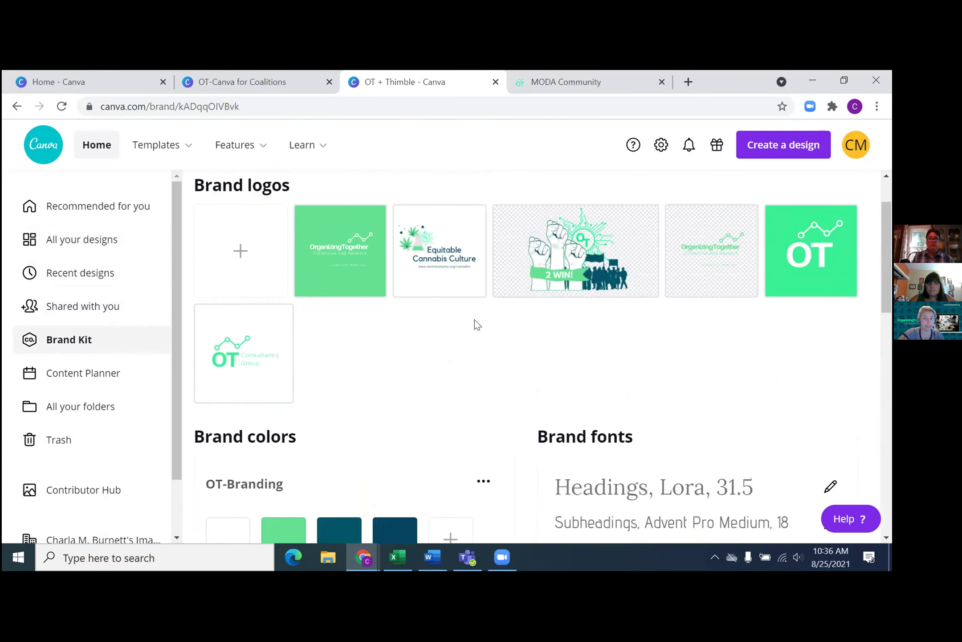
{"action": "scroll", "coordinate": [468, 334], "scroll_direction": "down", "scroll_amount": 3}
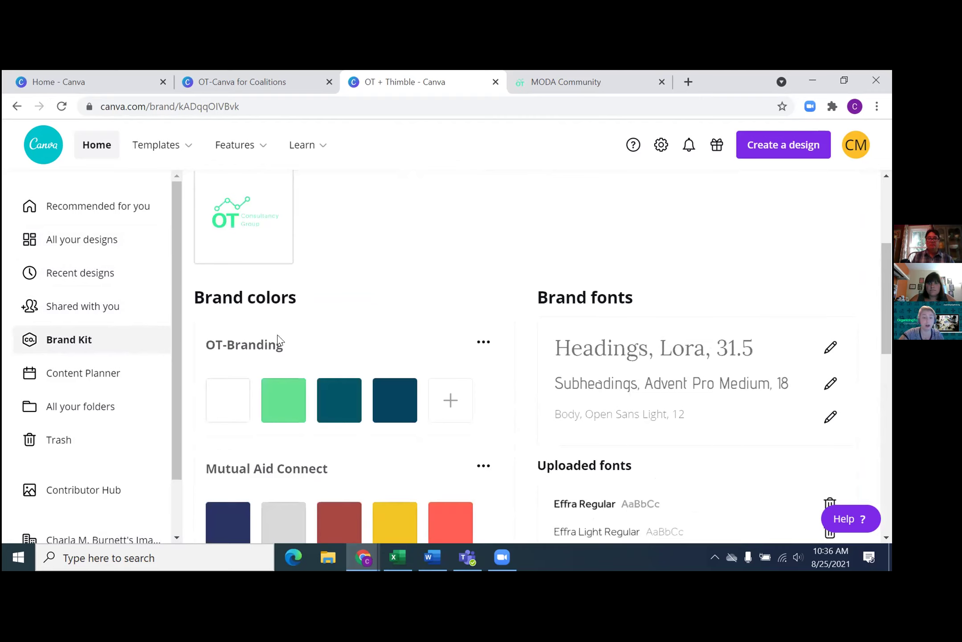
{"action": "scroll", "coordinate": [285, 342], "scroll_direction": "down", "scroll_amount": 3}
{"action": "scroll", "coordinate": [289, 341], "scroll_direction": "down", "scroll_amount": 2}
{"action": "scroll", "coordinate": [370, 432], "scroll_direction": "down", "scroll_amount": 4}
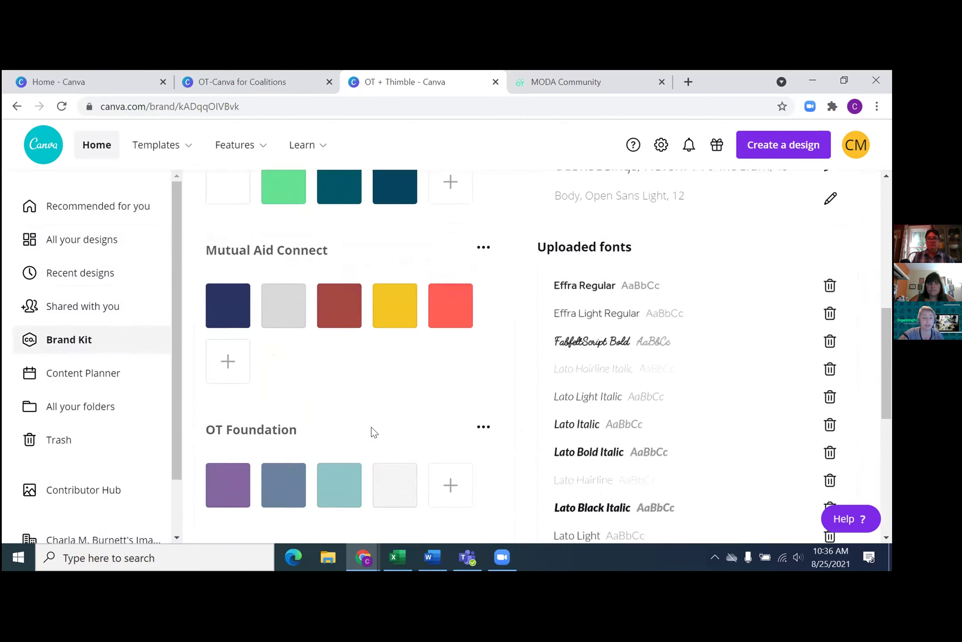
{"action": "scroll", "coordinate": [363, 456], "scroll_direction": "down", "scroll_amount": 4}
{"action": "scroll", "coordinate": [202, 443], "scroll_direction": "down", "scroll_amount": 3}
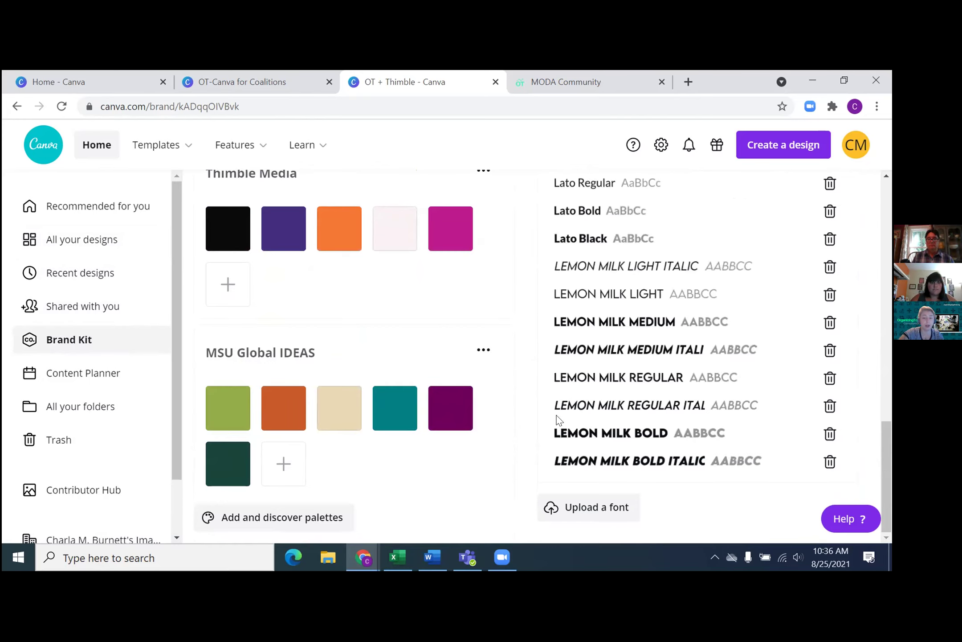
{"action": "scroll", "coordinate": [646, 332], "scroll_direction": "up", "scroll_amount": 2}
{"action": "scroll", "coordinate": [646, 332], "scroll_direction": "up", "scroll_amount": 6}
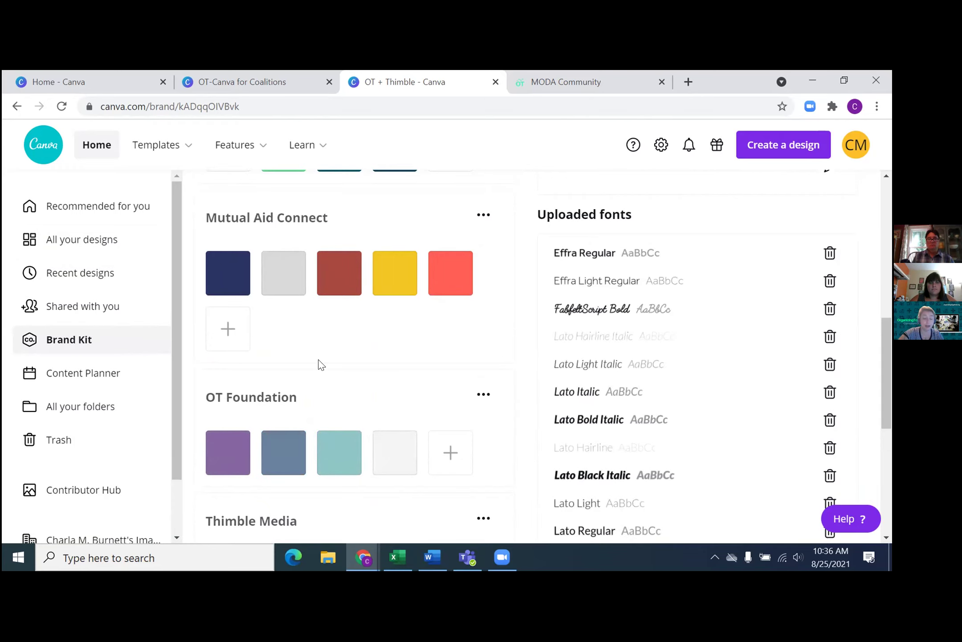
{"action": "scroll", "coordinate": [359, 382], "scroll_direction": "up", "scroll_amount": 6}
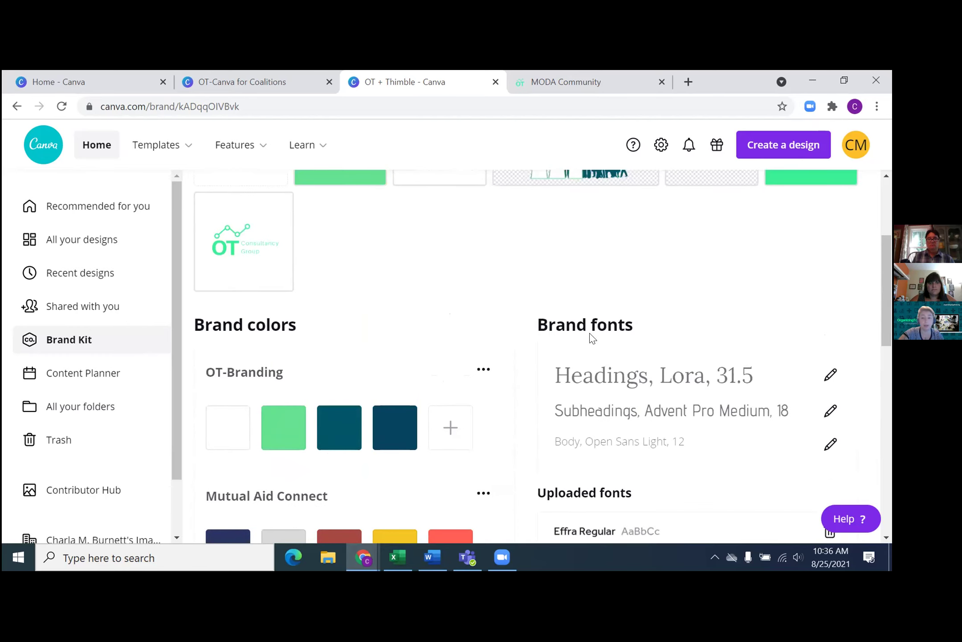
{"action": "scroll", "coordinate": [593, 338], "scroll_direction": "down", "scroll_amount": 3}
{"action": "scroll", "coordinate": [650, 441], "scroll_direction": "down", "scroll_amount": 6}
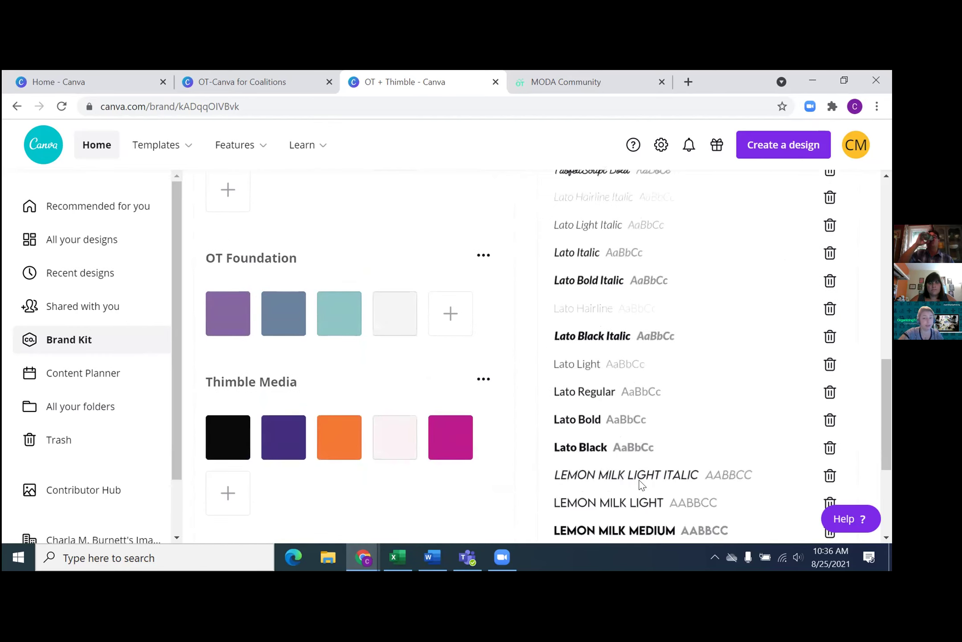
{"action": "scroll", "coordinate": [640, 487], "scroll_direction": "down", "scroll_amount": 5}
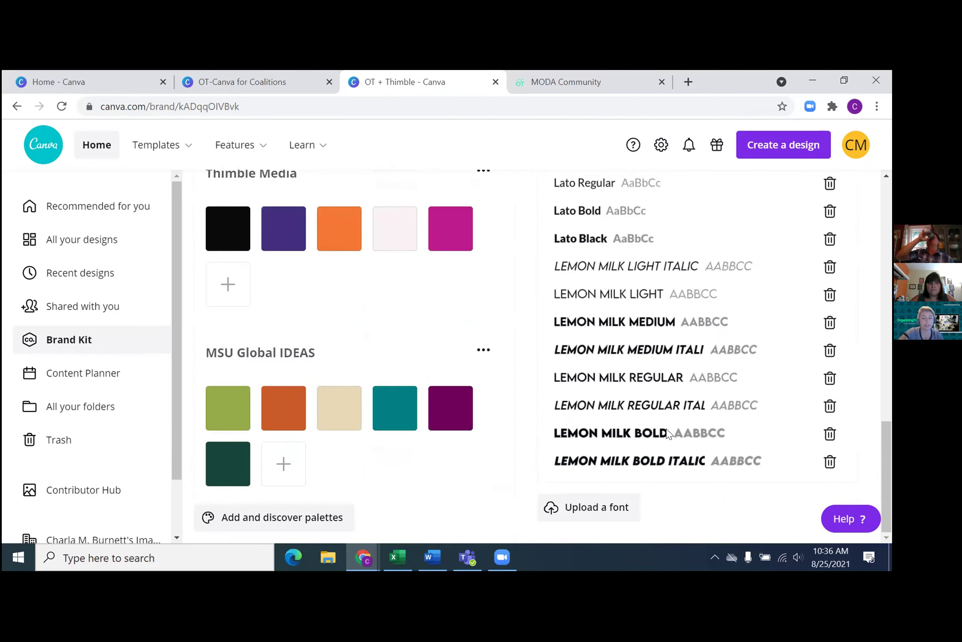
{"action": "scroll", "coordinate": [612, 253], "scroll_direction": "up", "scroll_amount": 6}
{"action": "scroll", "coordinate": [612, 253], "scroll_direction": "up", "scroll_amount": 8}
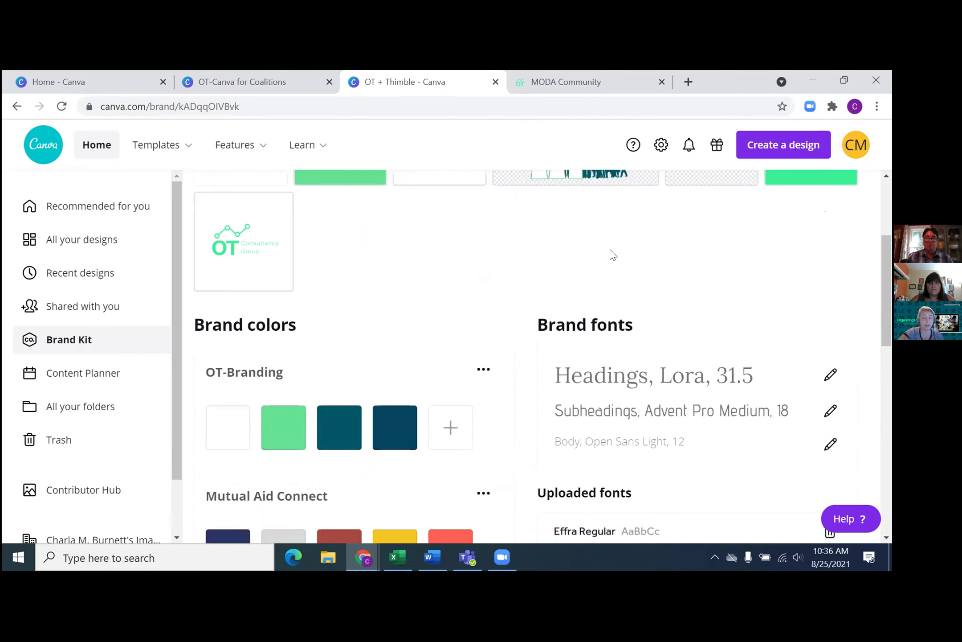
{"action": "scroll", "coordinate": [611, 254], "scroll_direction": "up", "scroll_amount": 4}
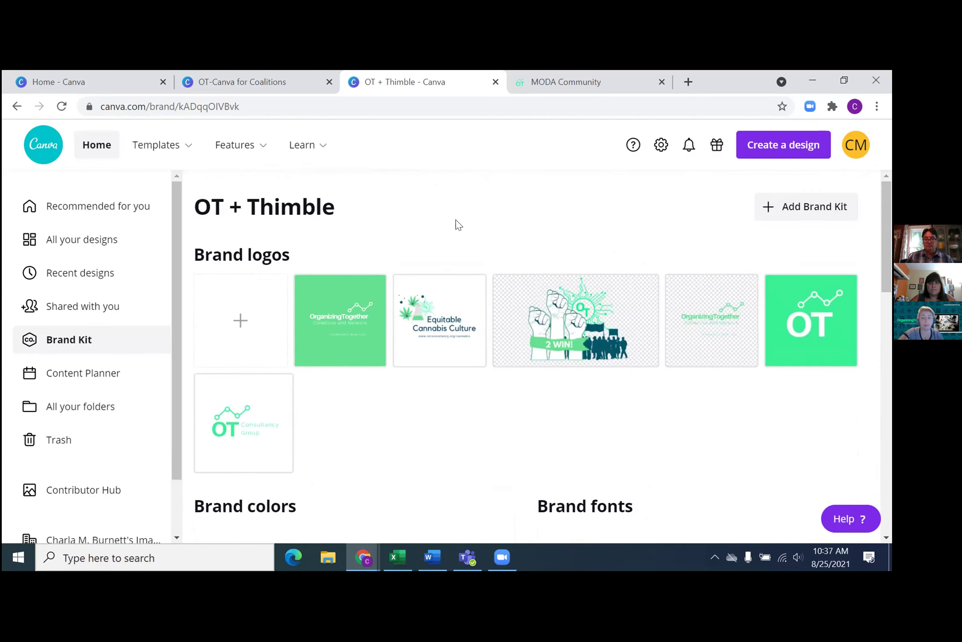
{"action": "scroll", "coordinate": [473, 203], "scroll_direction": "down", "scroll_amount": 6}
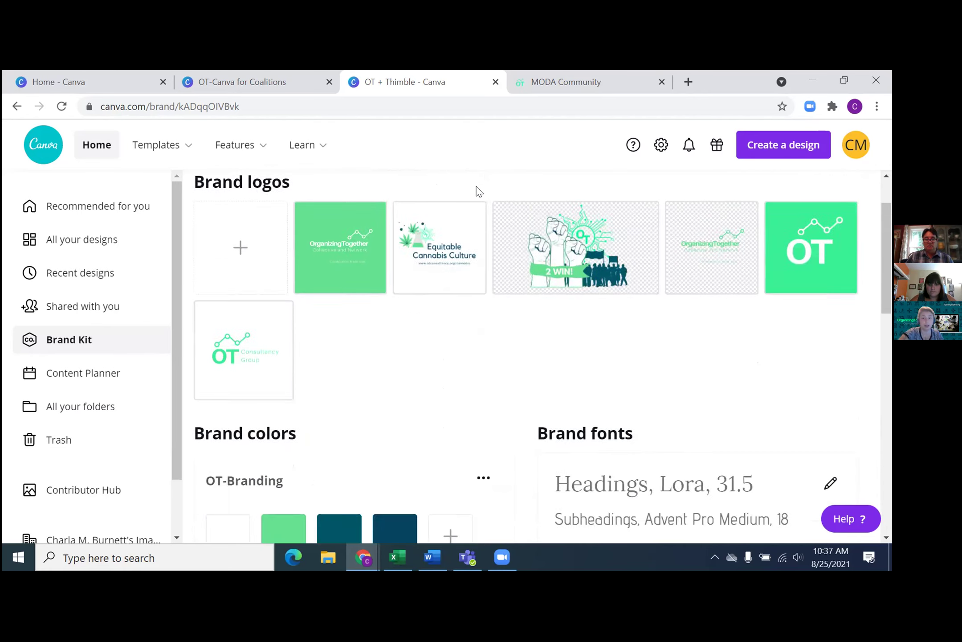
{"action": "scroll", "coordinate": [641, 361], "scroll_direction": "up", "scroll_amount": 5}
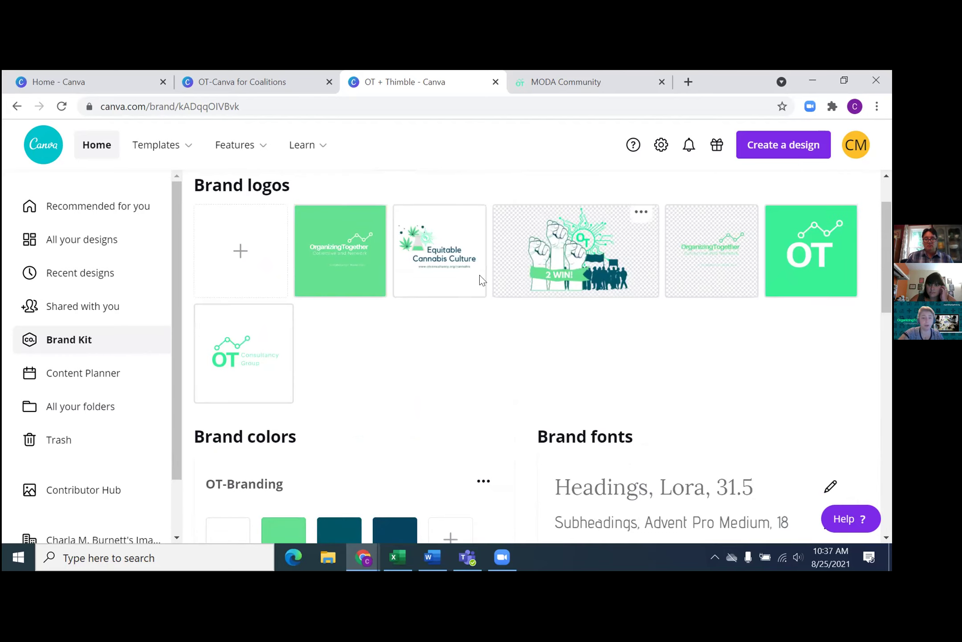
{"action": "scroll", "coordinate": [494, 320], "scroll_direction": "down", "scroll_amount": 2}
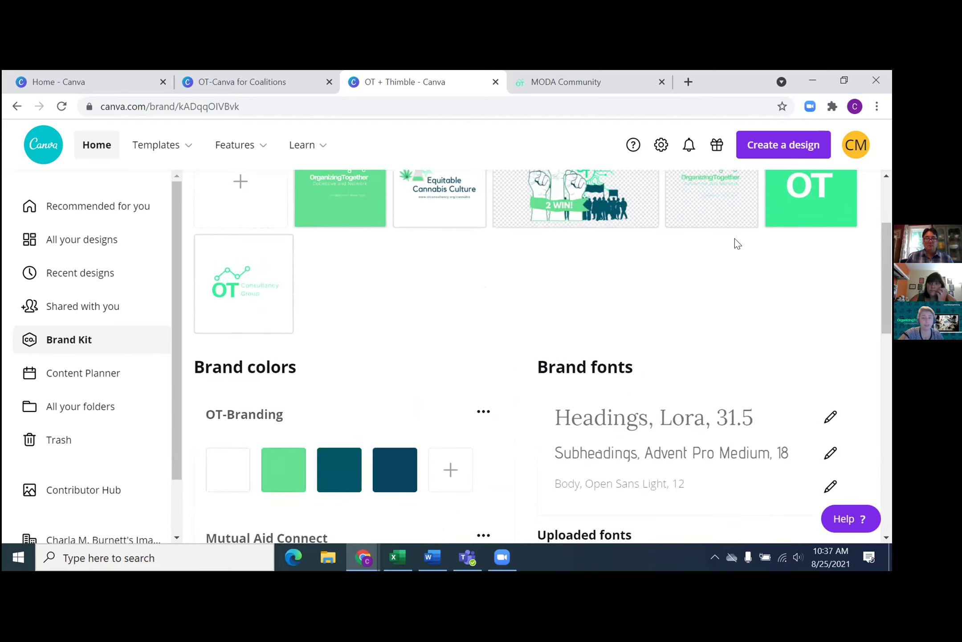
{"action": "scroll", "coordinate": [508, 316], "scroll_direction": "down", "scroll_amount": 4}
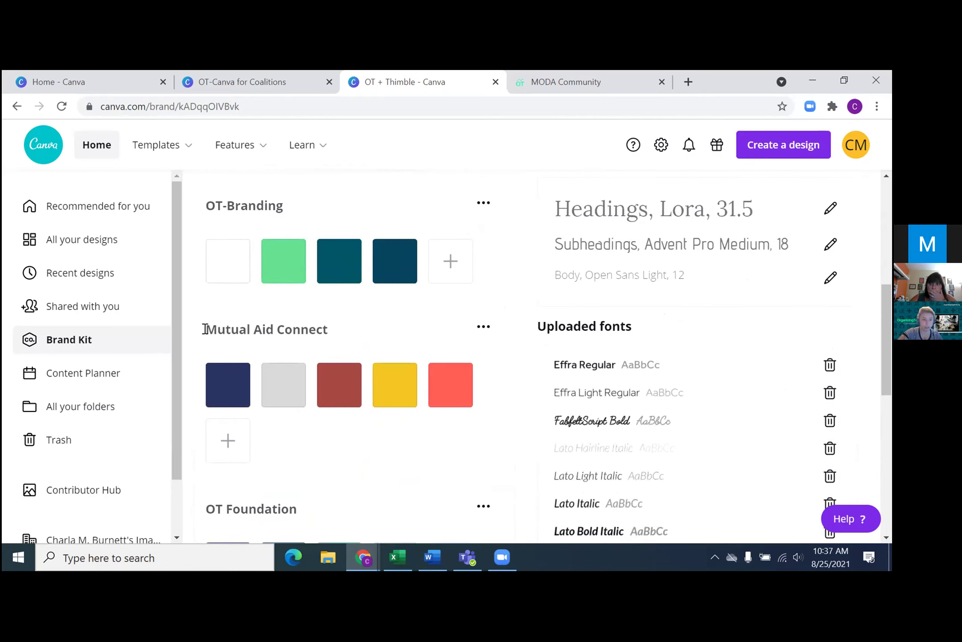
Open the Content Planner and look through the August 2021 calendar for scheduled posts.
{"action": "left_click", "coordinate": [105, 375]}
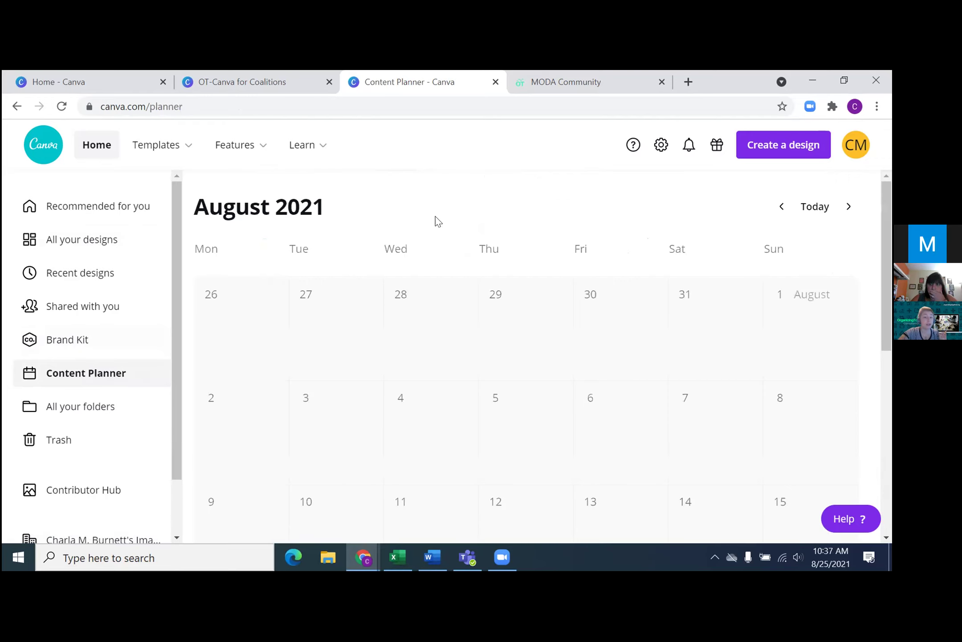
{"action": "scroll", "coordinate": [464, 193], "scroll_direction": "down", "scroll_amount": 2}
{"action": "scroll", "coordinate": [465, 193], "scroll_direction": "down", "scroll_amount": 5}
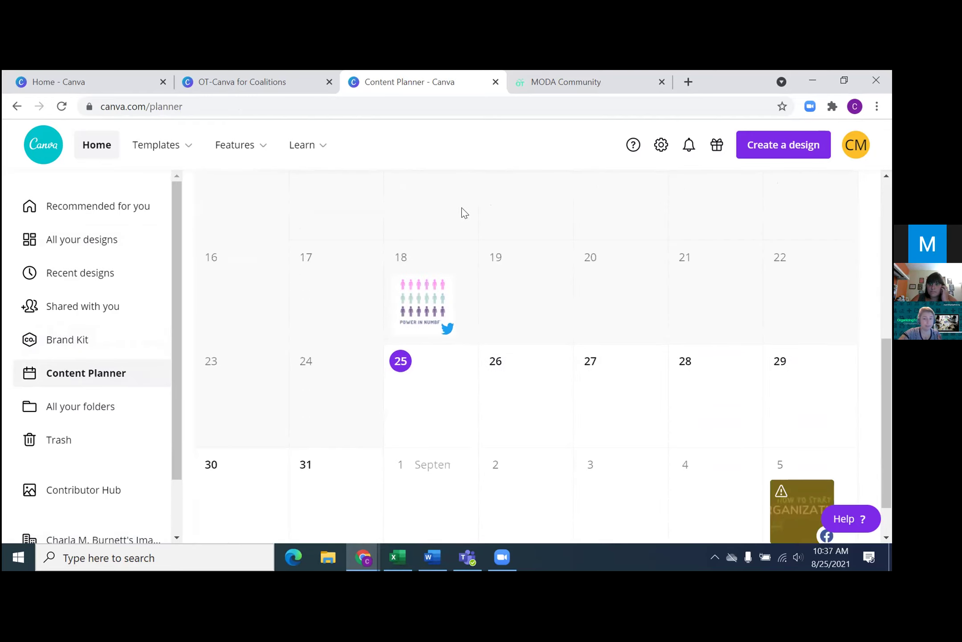
Start scheduling a post for August 25, look over the recent designs and templates offered, and close the design picker.
{"action": "left_click", "coordinate": [462, 362]}
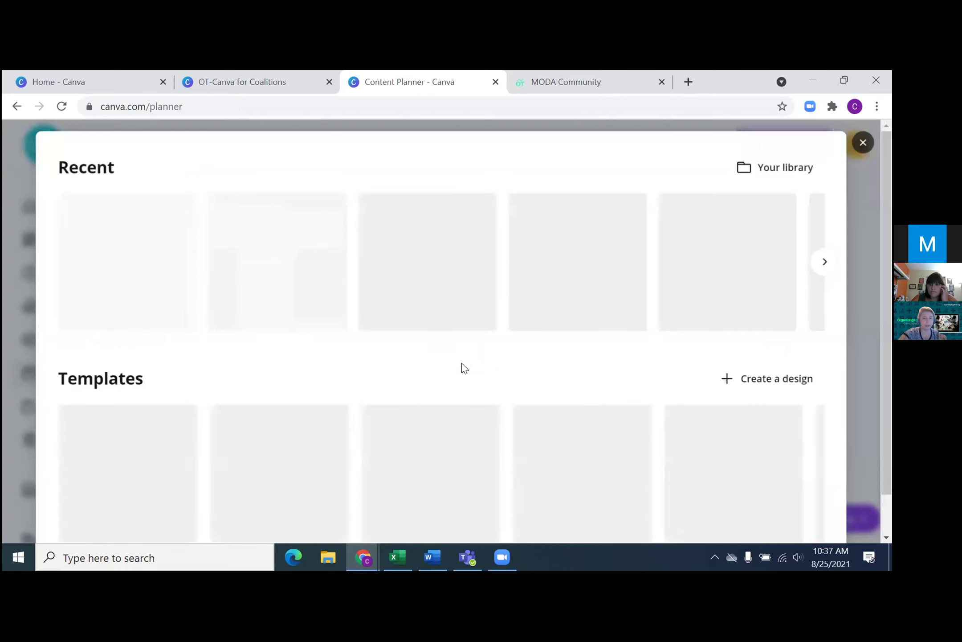
{"action": "scroll", "coordinate": [670, 322], "scroll_direction": "down", "scroll_amount": 1}
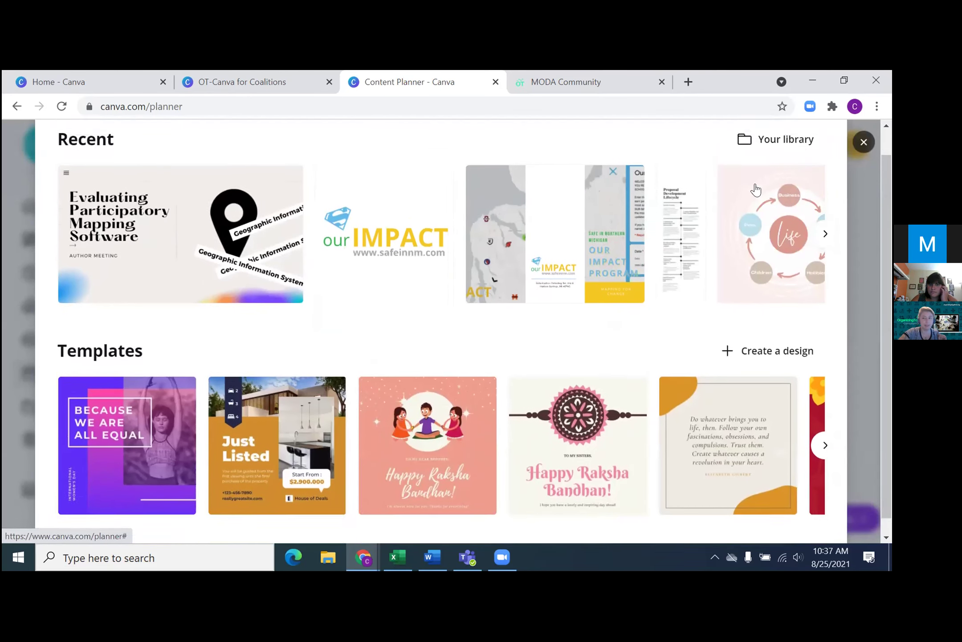
{"action": "scroll", "coordinate": [726, 172], "scroll_direction": "up", "scroll_amount": 1}
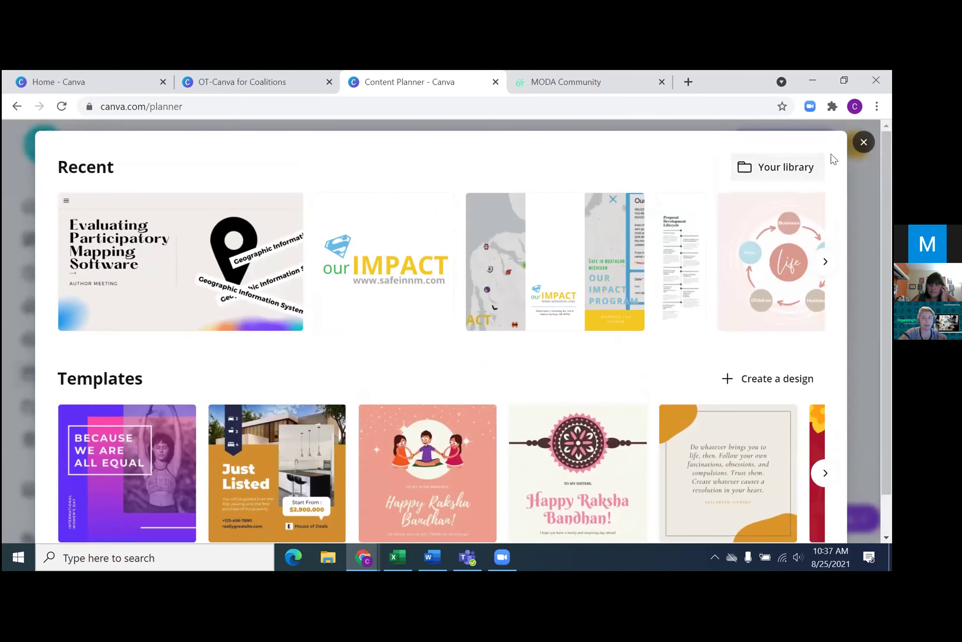
{"action": "left_click", "coordinate": [863, 142]}
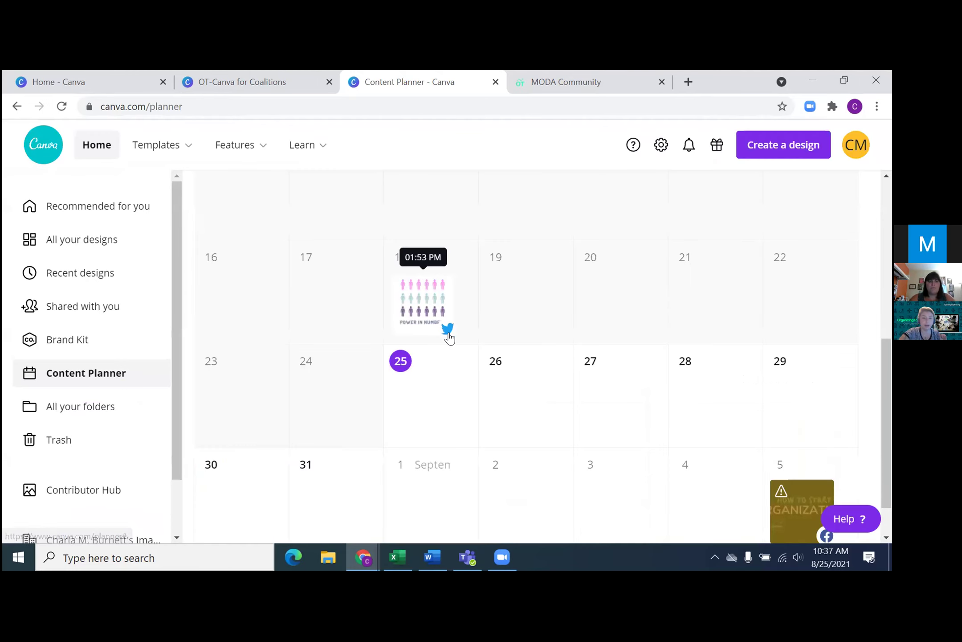
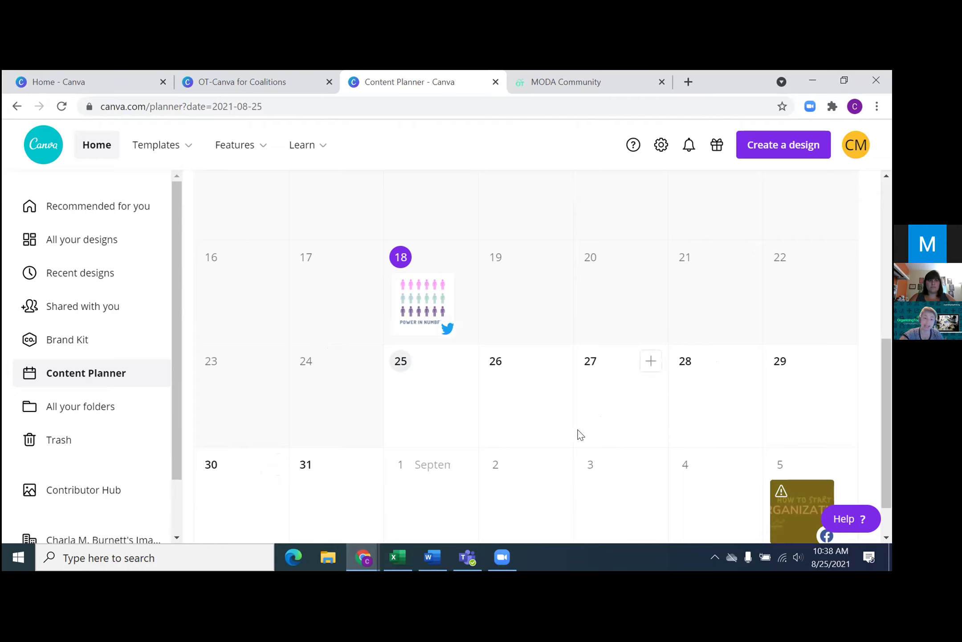
View all your folders, and open the team page to browse the team's designs.
{"action": "left_click", "coordinate": [106, 405]}
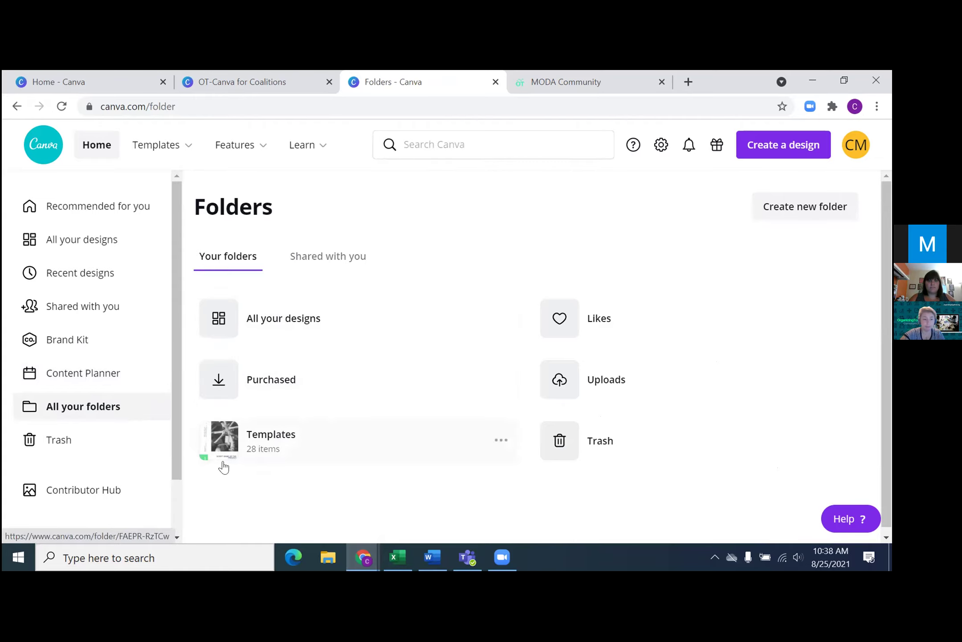
{"action": "scroll", "coordinate": [111, 405], "scroll_direction": "down", "scroll_amount": 2}
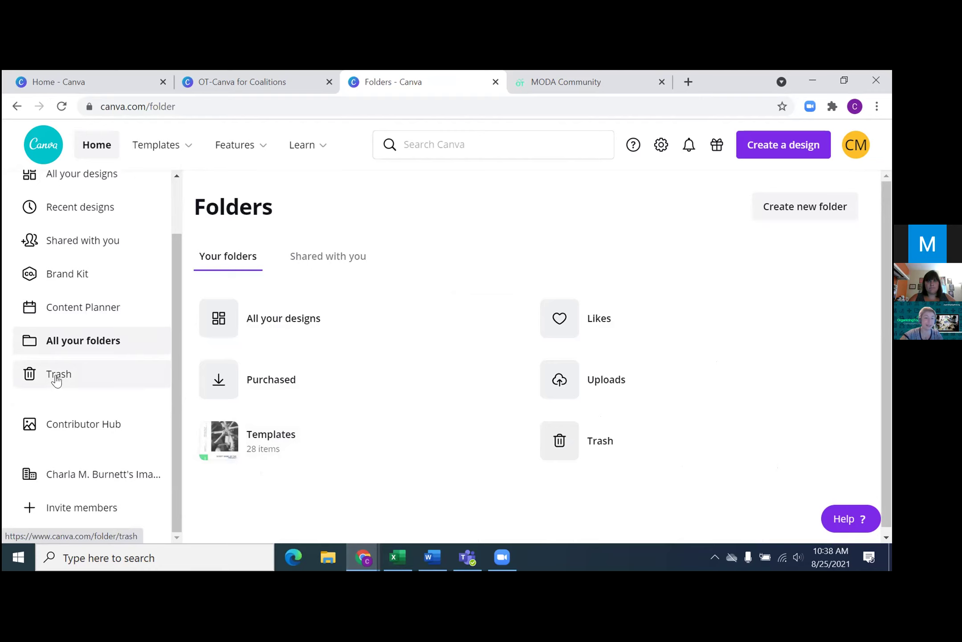
{"action": "left_click", "coordinate": [94, 475]}
{"action": "scroll", "coordinate": [329, 329], "scroll_direction": "down", "scroll_amount": 3}
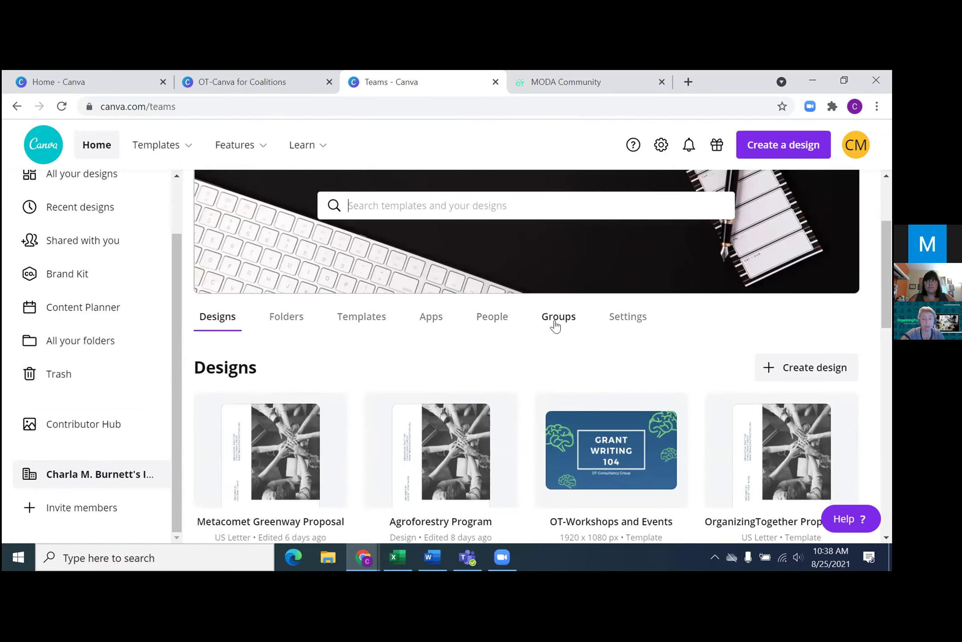
{"action": "scroll", "coordinate": [558, 324], "scroll_direction": "down", "scroll_amount": 8}
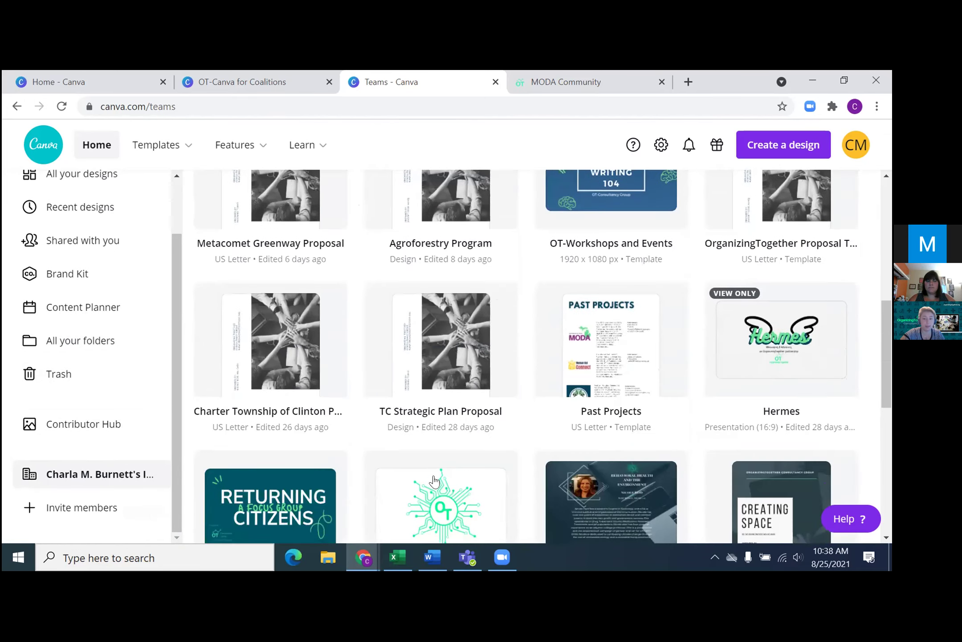
{"action": "scroll", "coordinate": [455, 351], "scroll_direction": "down", "scroll_amount": 4}
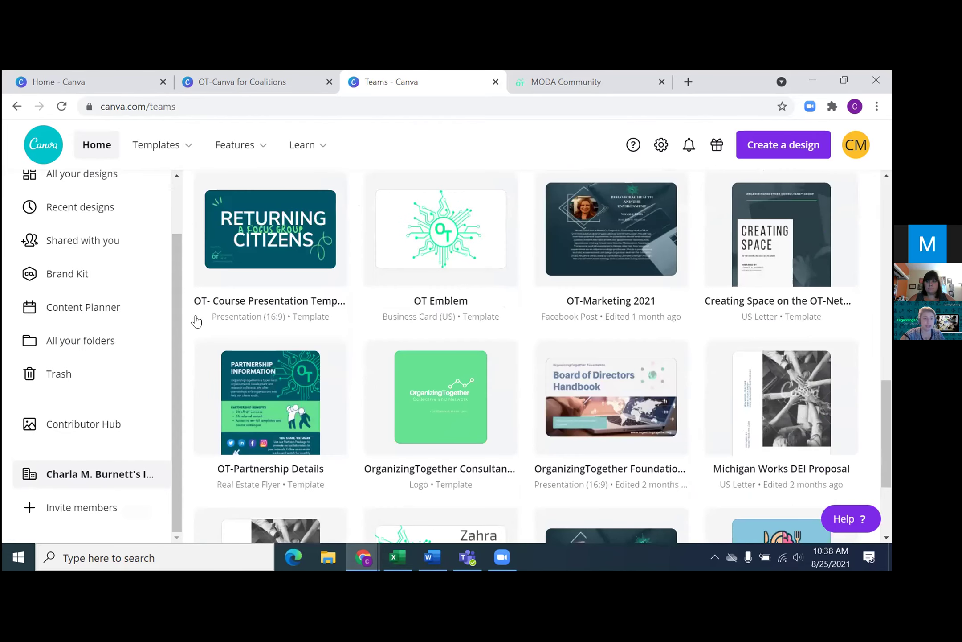
{"action": "scroll", "coordinate": [524, 264], "scroll_direction": "down", "scroll_amount": 5}
{"action": "scroll", "coordinate": [524, 264], "scroll_direction": "up", "scroll_amount": 15}
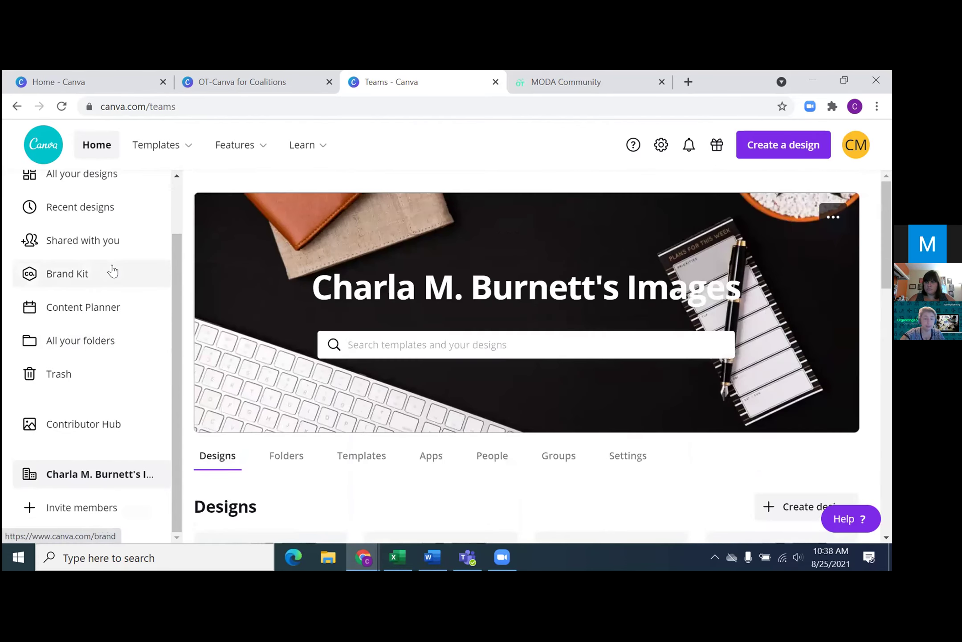
{"action": "scroll", "coordinate": [111, 270], "scroll_direction": "up", "scroll_amount": 2}
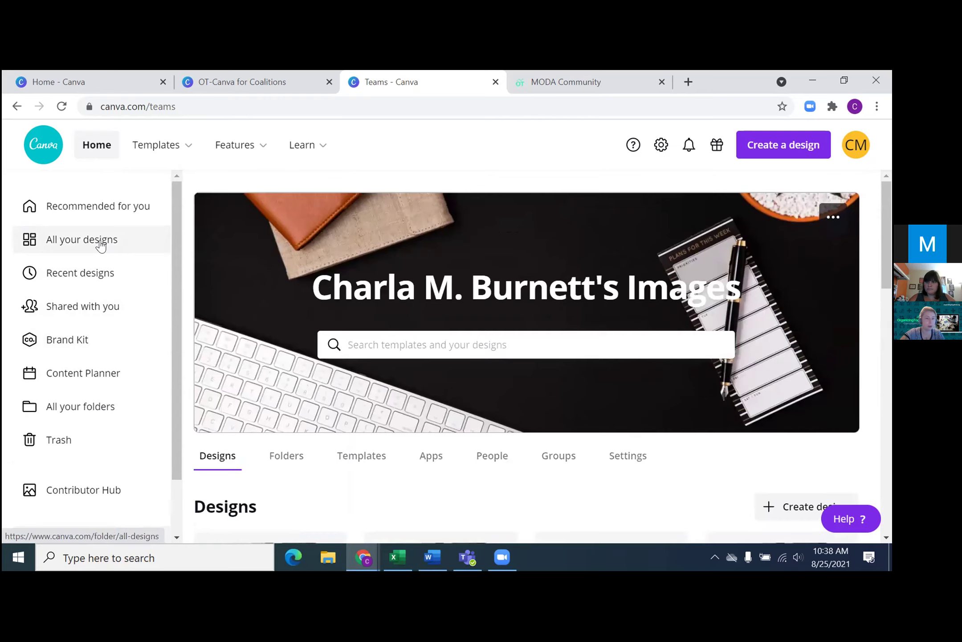
Search the design types for "facebook" and create a new Facebook Ad design.
{"action": "left_click", "coordinate": [801, 144]}
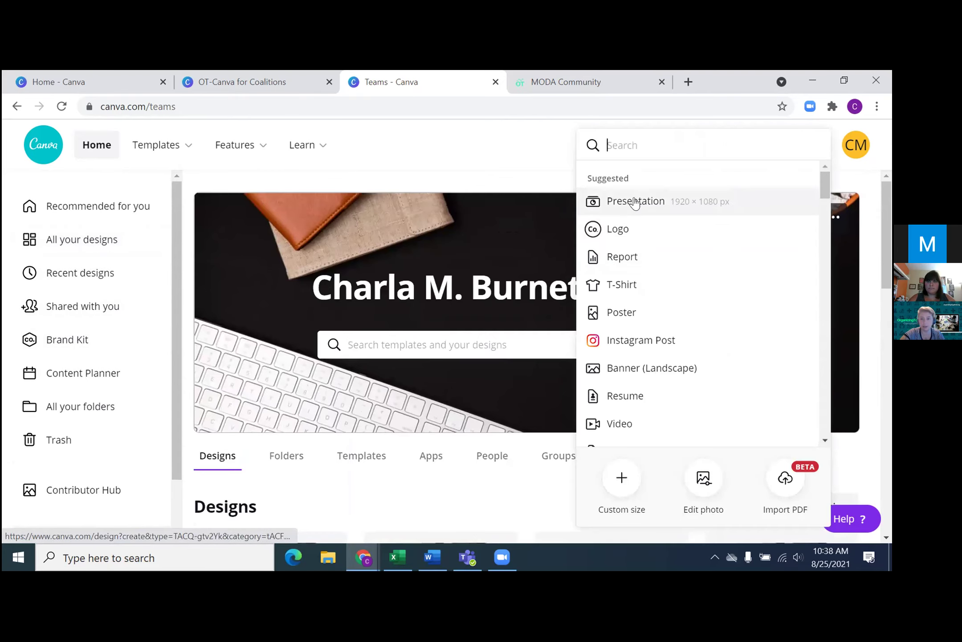
{"action": "type", "text": "facebook"}
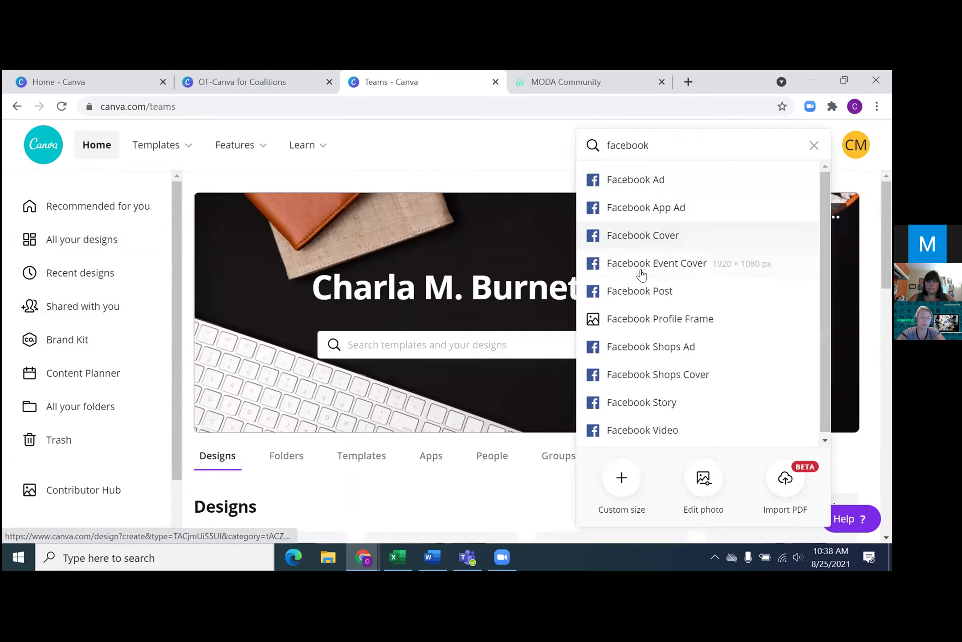
{"action": "left_click", "coordinate": [659, 185]}
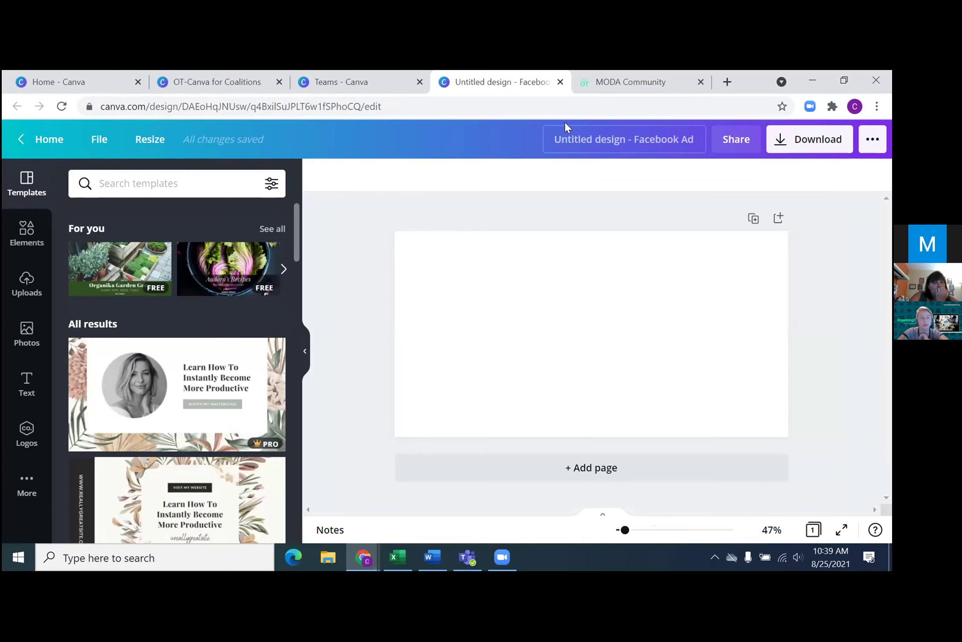
Rename the design as "Mock Facebook Ad".
{"action": "type", "text": "Mock Facebook Add"}
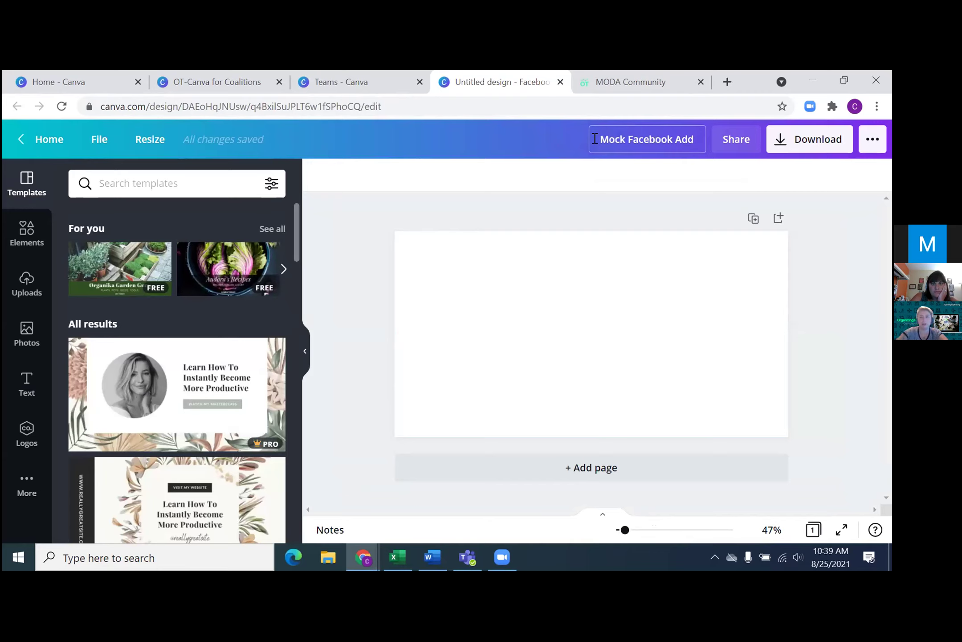
{"action": "key", "text": "BackSpace"}
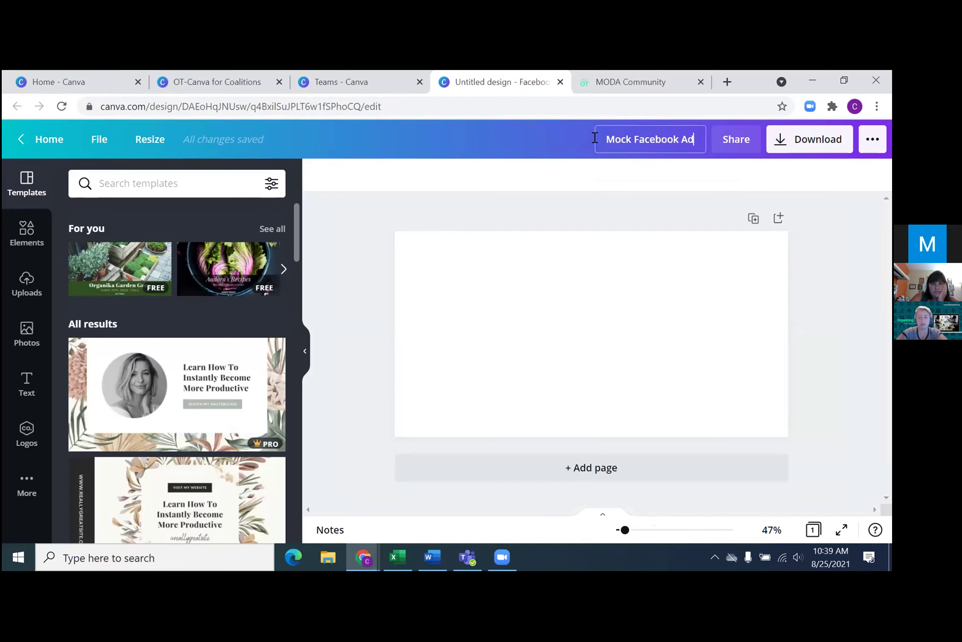
{"action": "key", "text": "Return"}
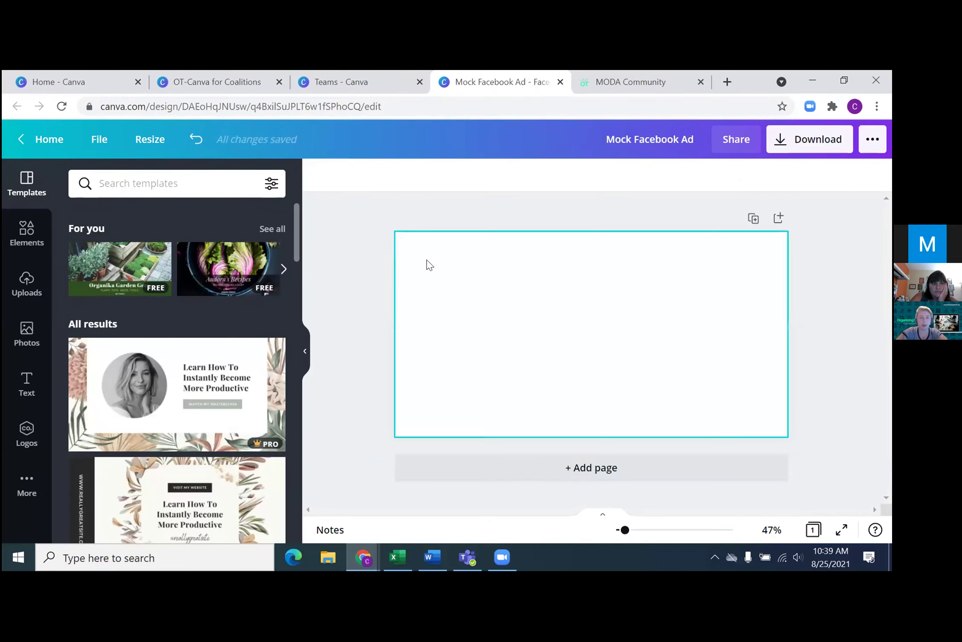
Browse the Facebook Ad templates and apply the one with a white quote card over a harbor photo.
{"action": "scroll", "coordinate": [207, 414], "scroll_direction": "down", "scroll_amount": 1}
{"action": "scroll", "coordinate": [206, 414], "scroll_direction": "down", "scroll_amount": 10}
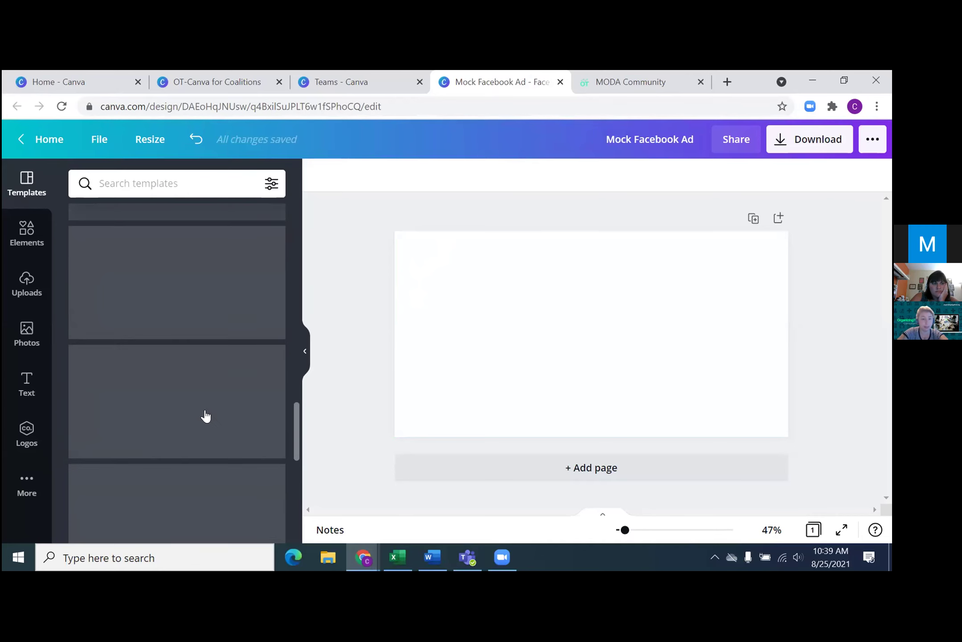
{"action": "scroll", "coordinate": [205, 415], "scroll_direction": "down", "scroll_amount": 3}
{"action": "scroll", "coordinate": [205, 415], "scroll_direction": "up", "scroll_amount": 4}
{"action": "scroll", "coordinate": [206, 415], "scroll_direction": "down", "scroll_amount": 6}
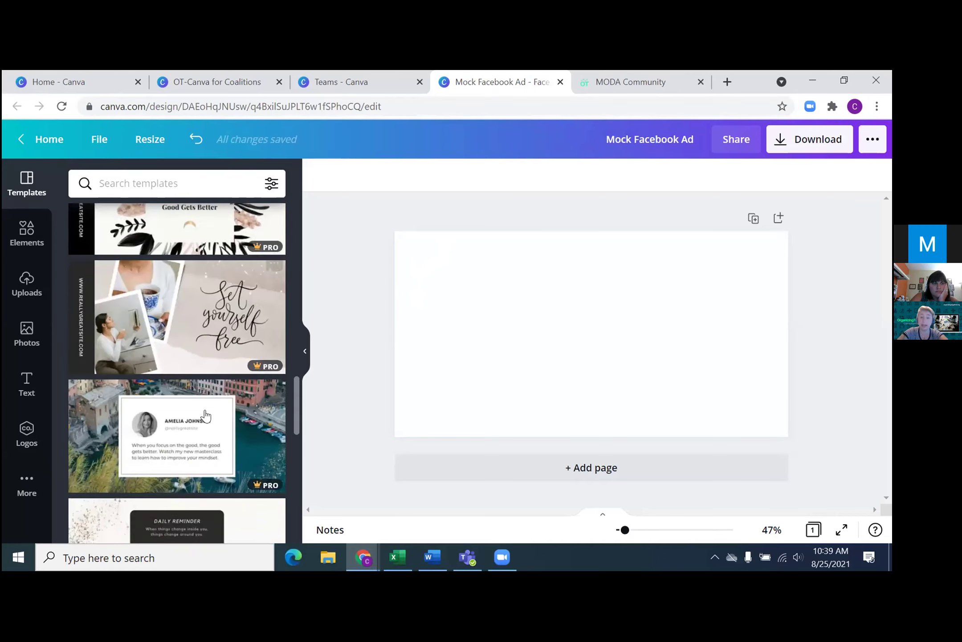
{"action": "left_click", "coordinate": [185, 324]}
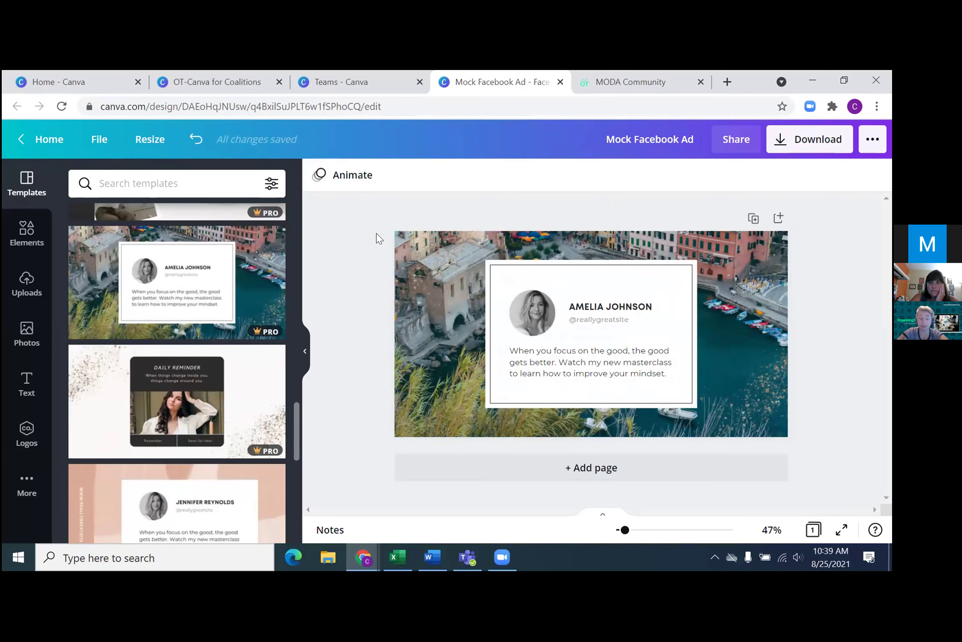
Select the overlay frames in the page's upper-left and lower-right corners to examine the template's separate elements.
{"action": "left_click", "coordinate": [413, 258]}
{"action": "left_click_drag", "start_coordinate": [429, 268], "coordinate": [403, 265]}
{"action": "left_click_drag", "start_coordinate": [731, 366], "coordinate": [762, 382]}
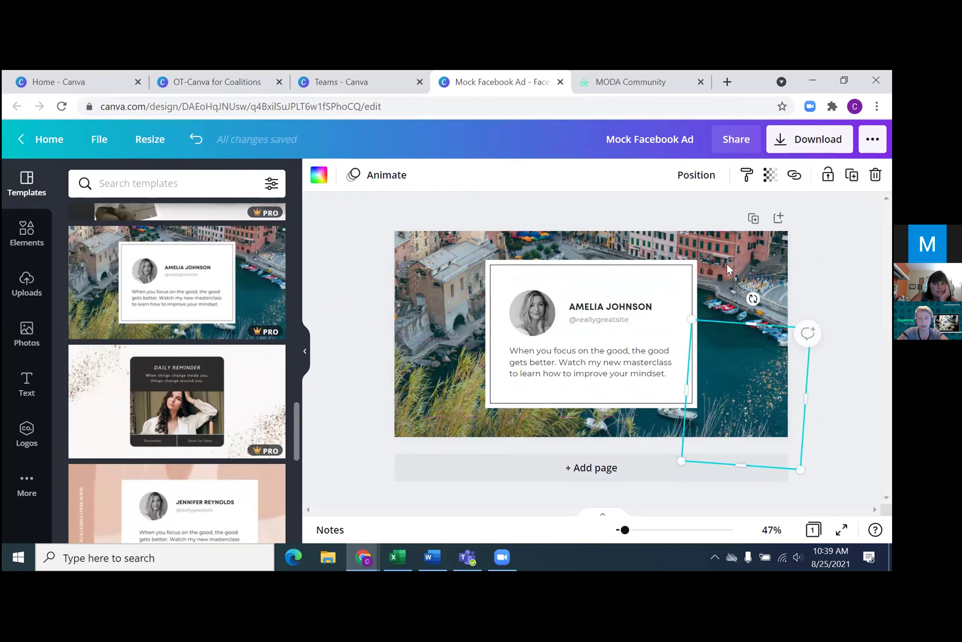
Search the photos for "maps" and replace the harbor background with the antique map photo.
{"action": "left_click", "coordinate": [728, 267]}
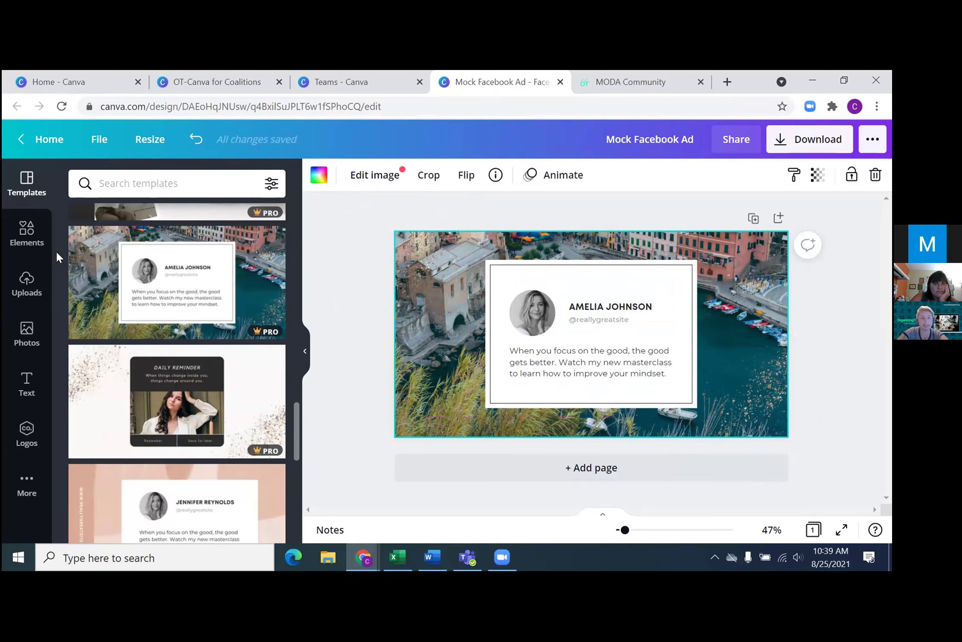
{"action": "left_click", "coordinate": [26, 334]}
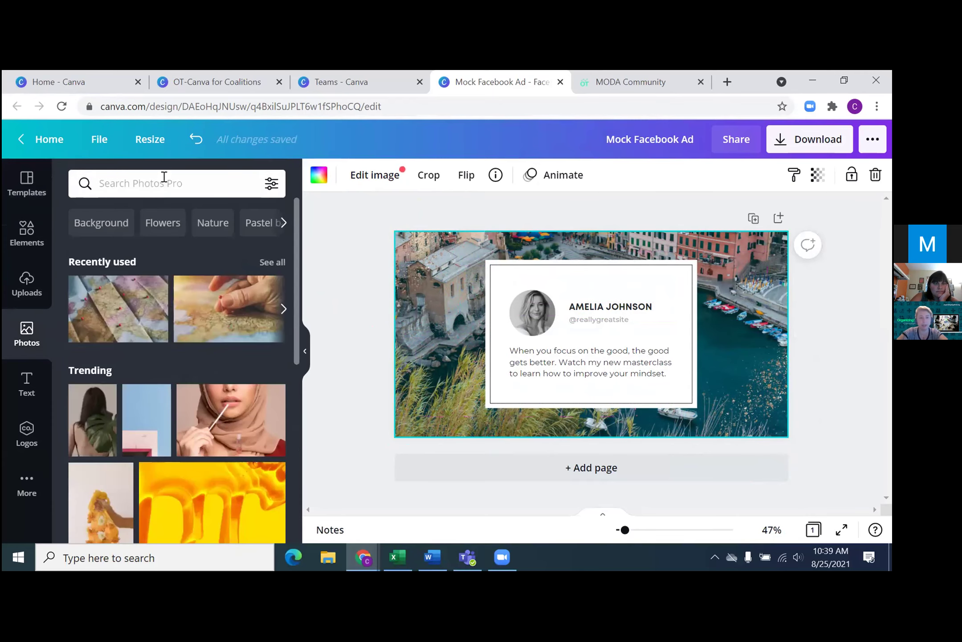
{"action": "left_click", "coordinate": [165, 181]}
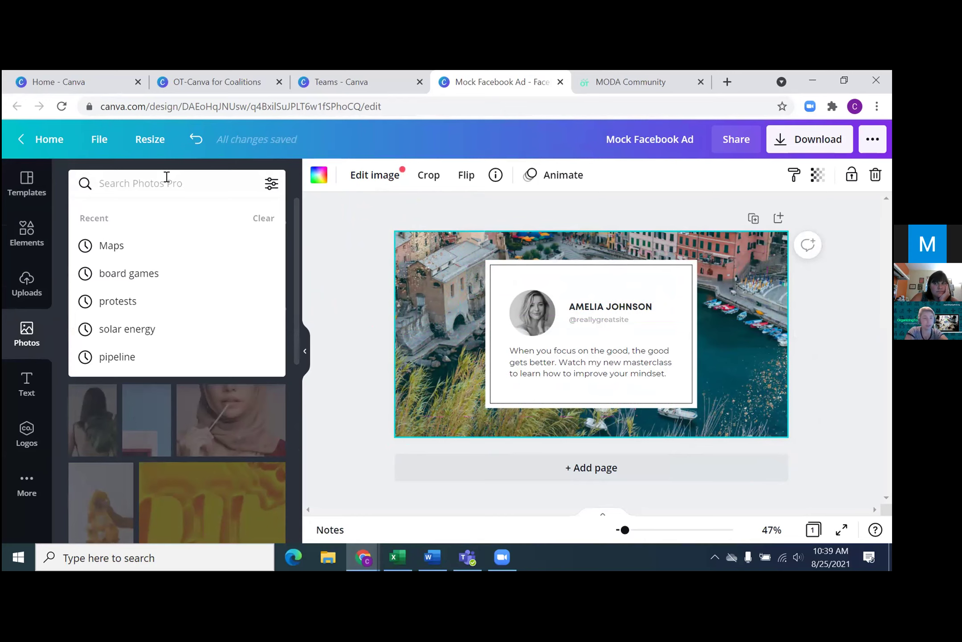
{"action": "type", "text": "map"}
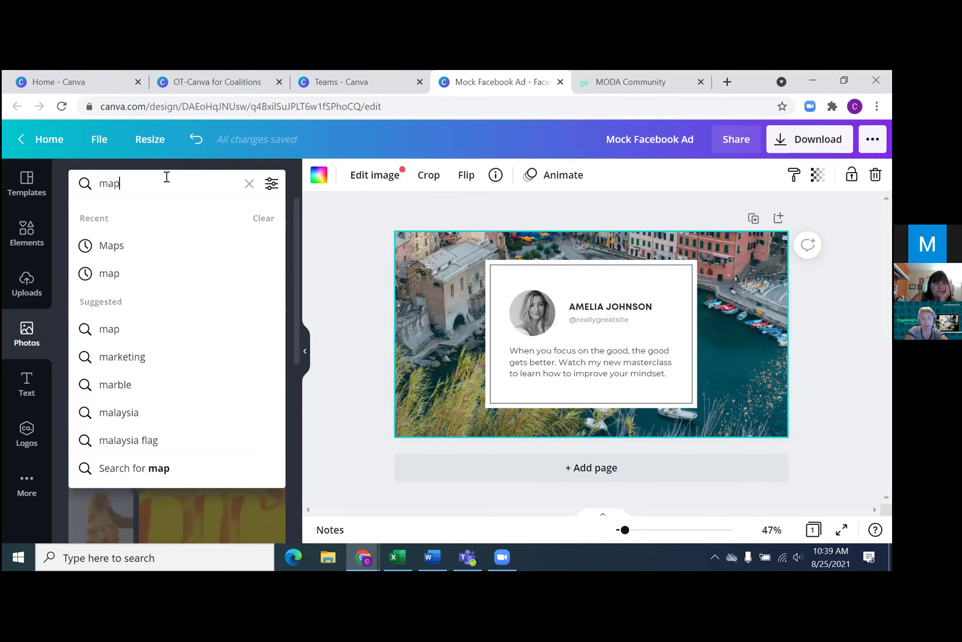
{"action": "type", "text": "s"}
{"action": "key", "text": "Return"}
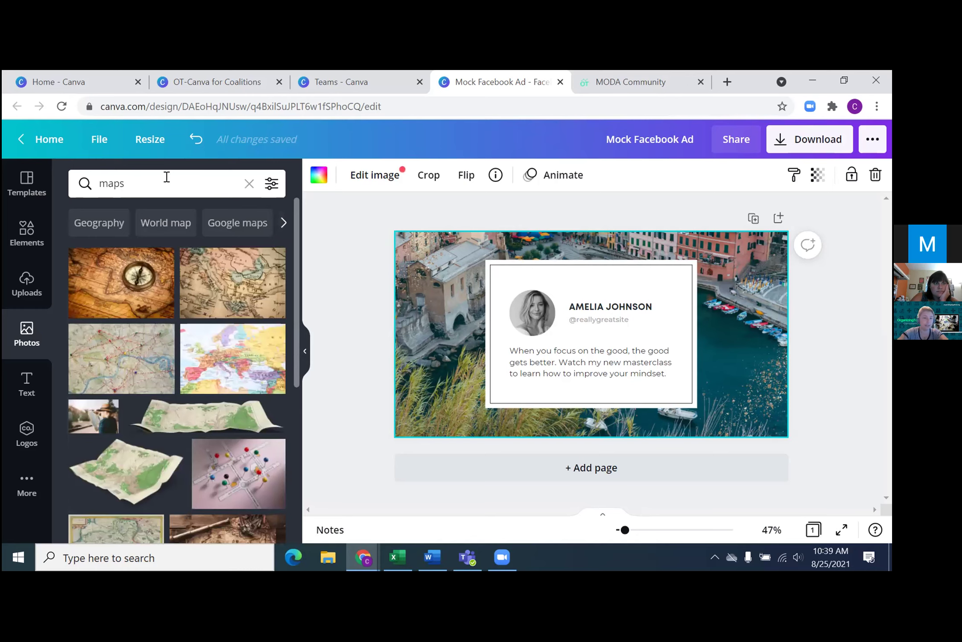
{"action": "left_click_drag", "start_coordinate": [201, 272], "coordinate": [472, 241]}
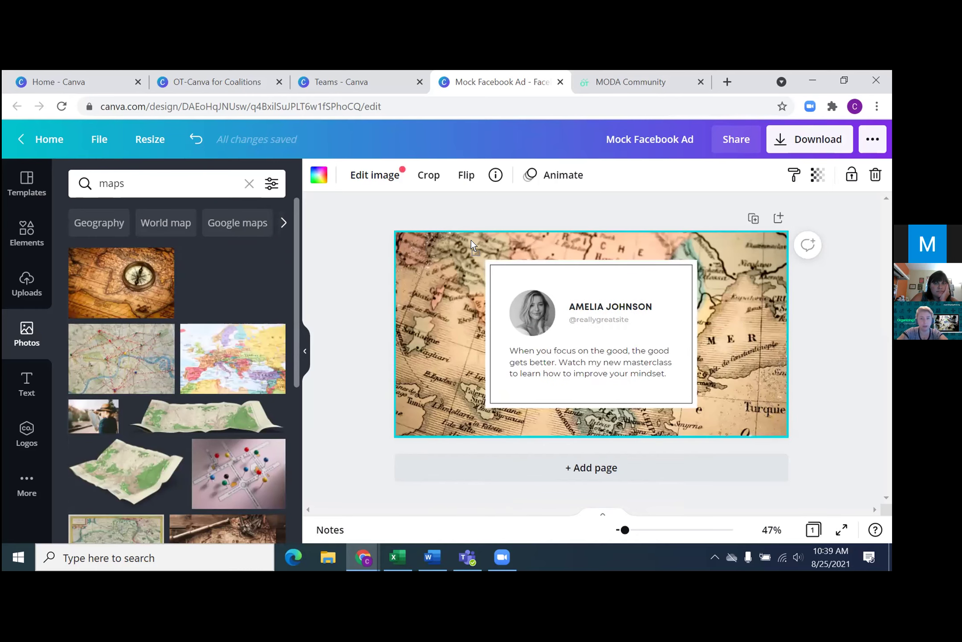
Delete the two tilted overlay frames in the page's upper-left and lower-right corners.
{"action": "left_click", "coordinate": [445, 245]}
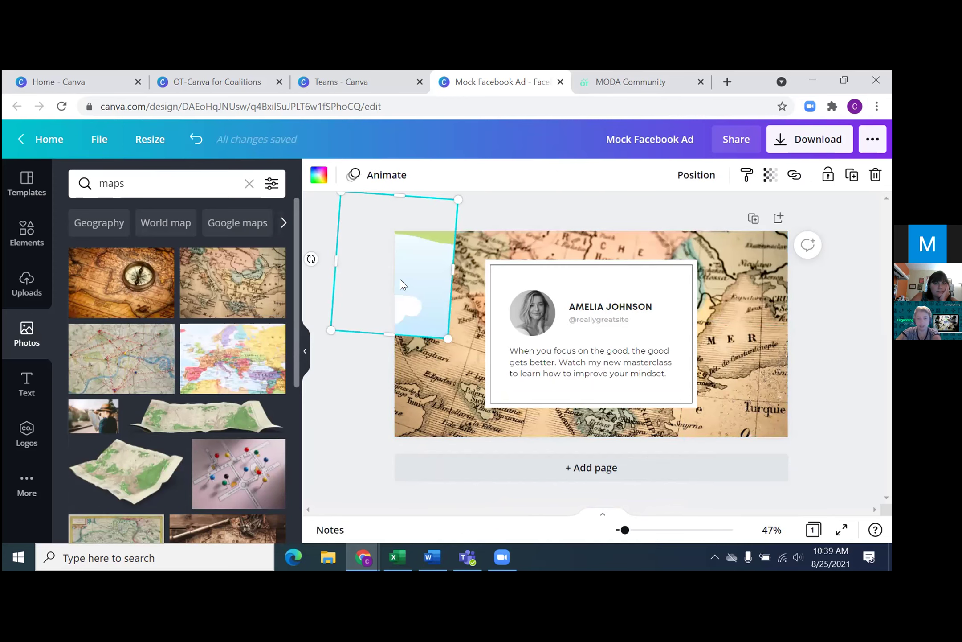
{"action": "left_click", "coordinate": [434, 295]}
{"action": "left_click", "coordinate": [749, 413]}
{"action": "key", "text": "Delete"}
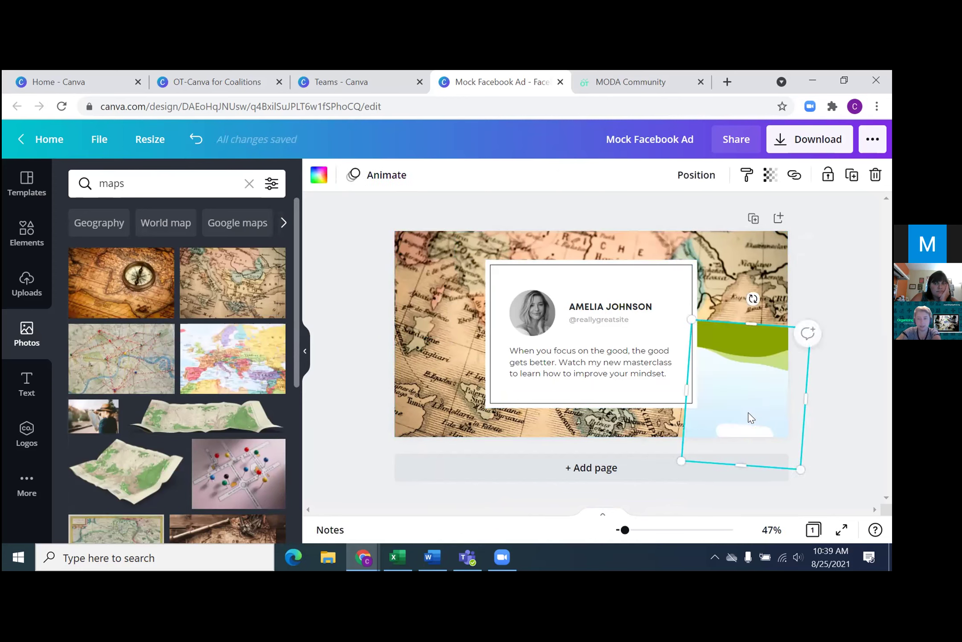
{"action": "key", "text": "Delete"}
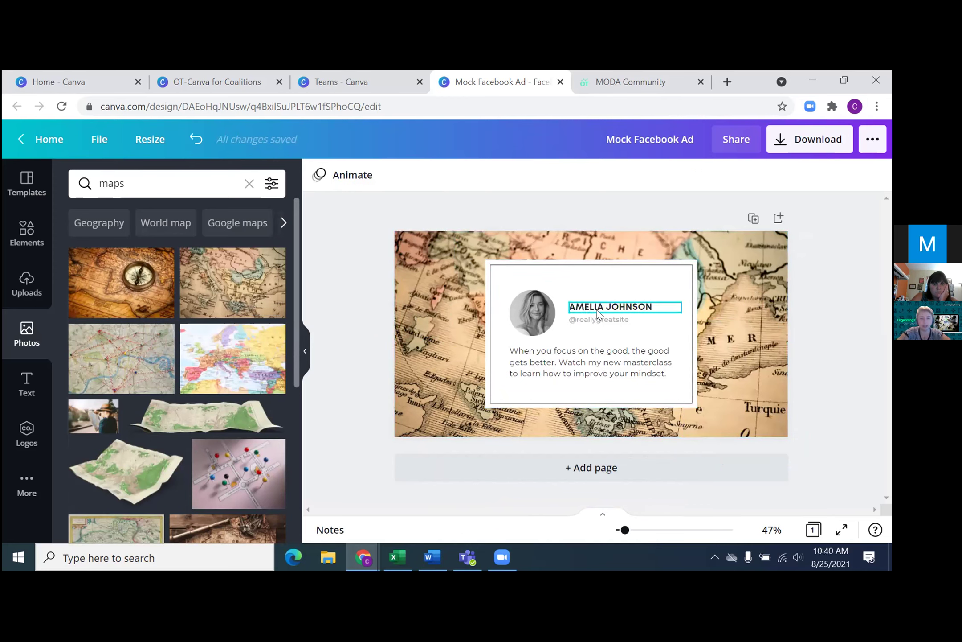
Delete the round portrait photo from the quote card.
{"action": "left_click", "coordinate": [534, 307]}
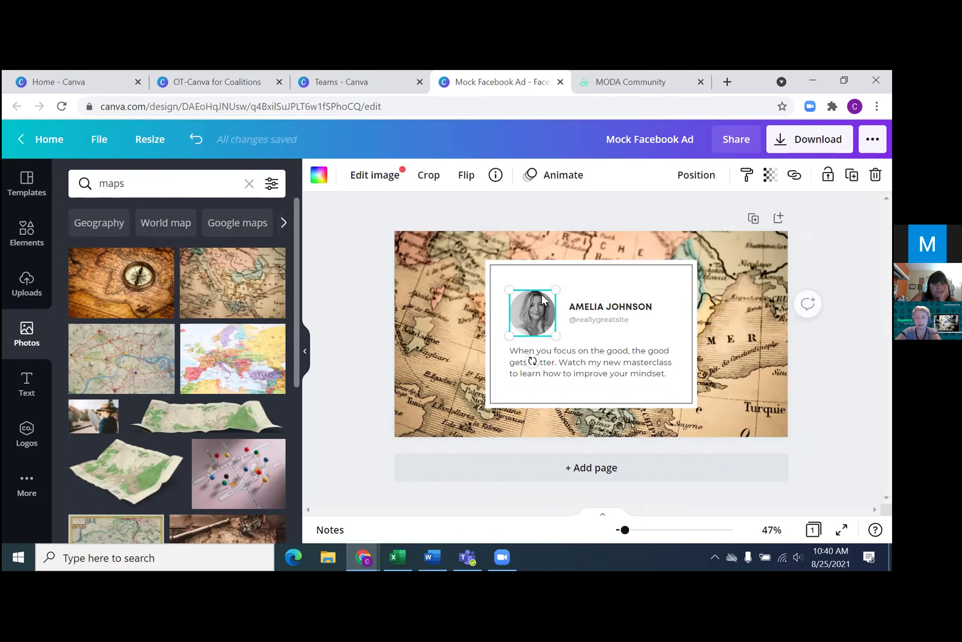
{"action": "key", "text": "Delete"}
{"action": "key", "text": "Delete"}
Replace the name heading on the quote card with "MAP MAKING WORKSHOPS ALL MONTH".
{"action": "left_click", "coordinate": [601, 308]}
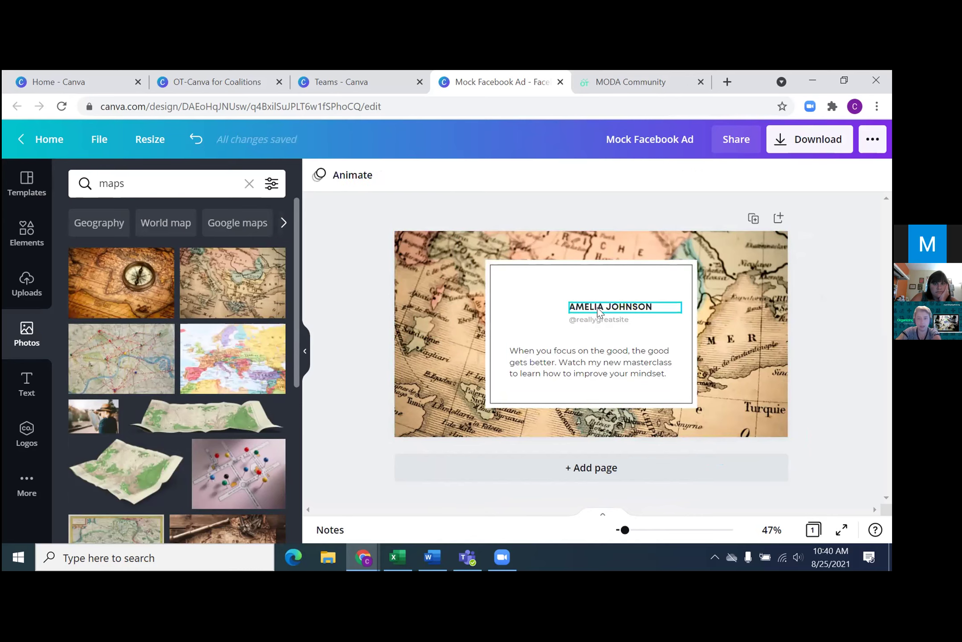
{"action": "left_click", "coordinate": [602, 307]}
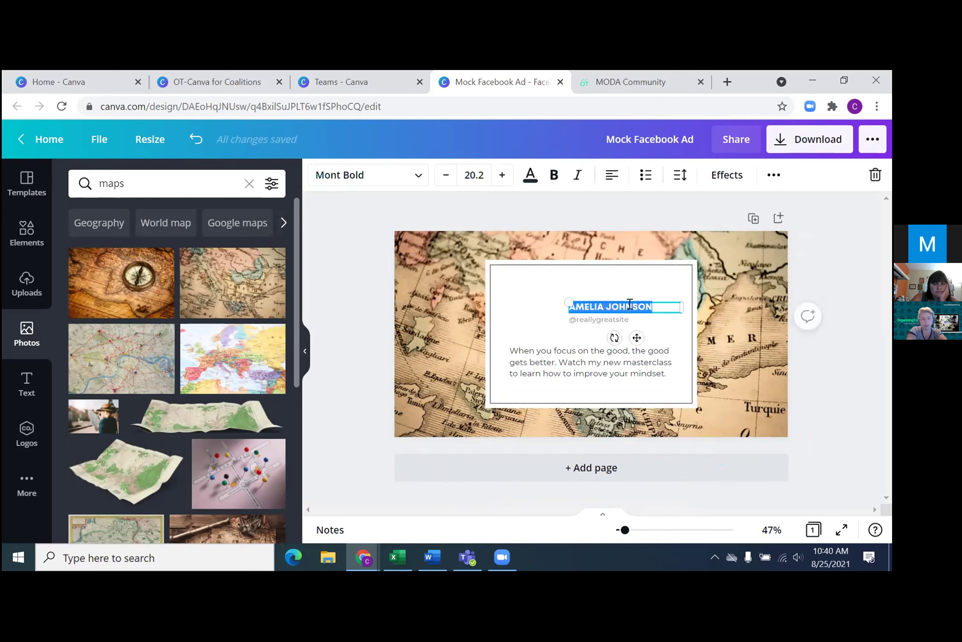
{"action": "type", "text": "MAP M"}
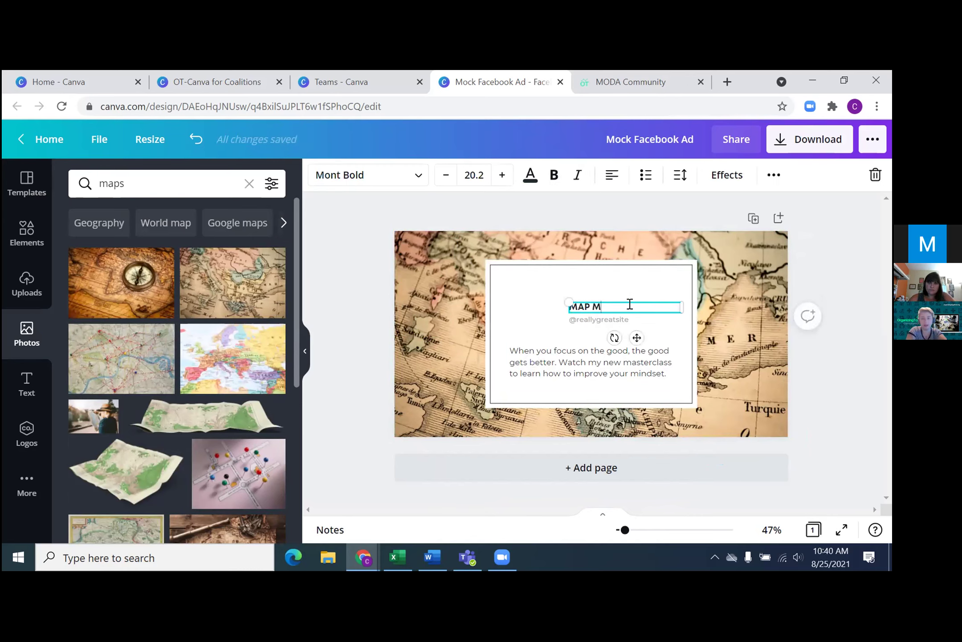
{"action": "type", "text": "AKING WORKSHOPS"}
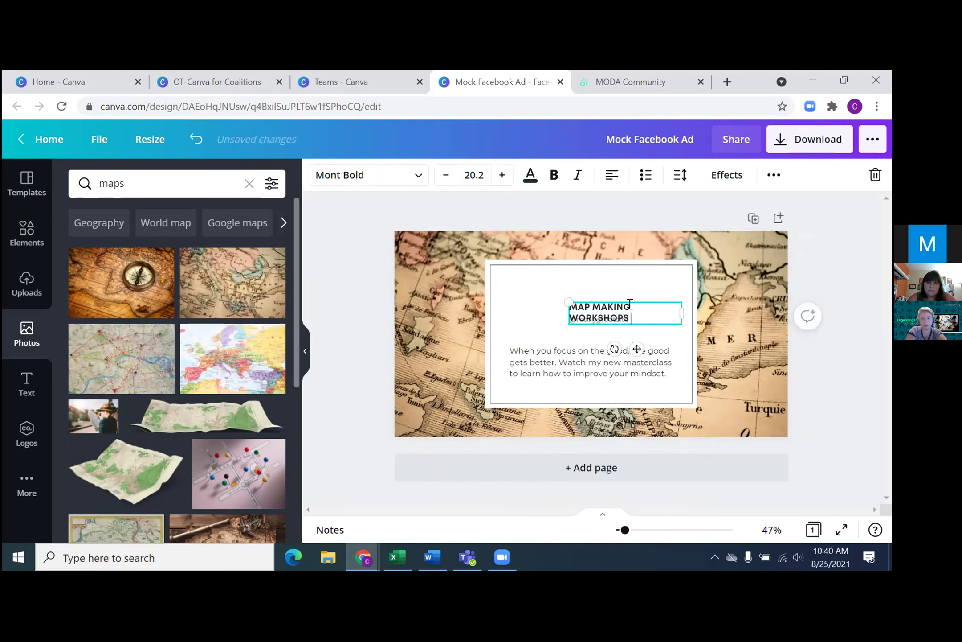
{"action": "type", "text": " ALL MONTH"}
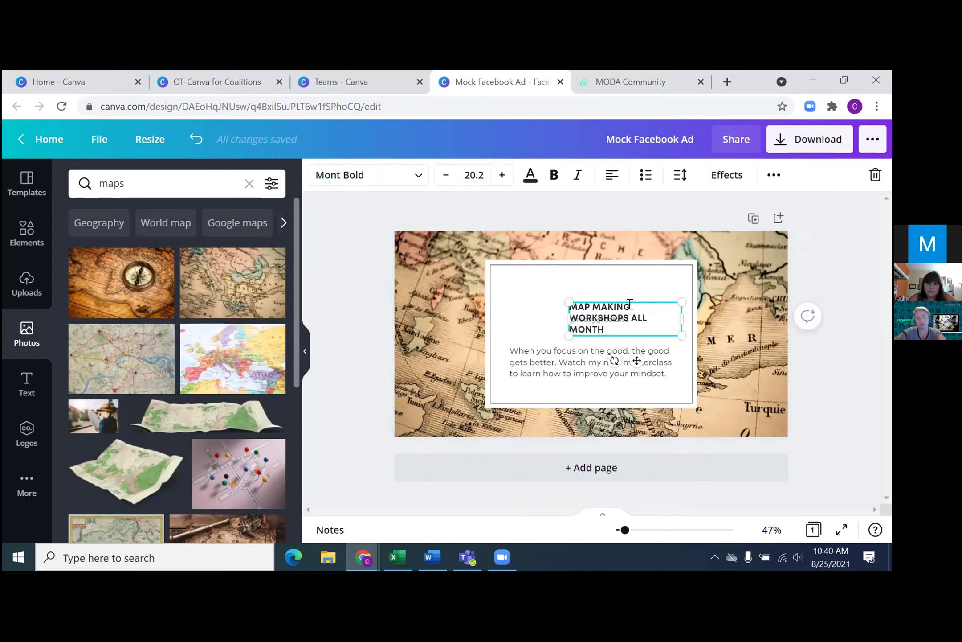
{"action": "left_click", "coordinate": [862, 243]}
Delete the grey social handle text and move the workshop heading into line with the body text's left edge, near the card's top.
{"action": "left_click", "coordinate": [624, 312]}
{"action": "left_click_drag", "start_coordinate": [622, 309], "coordinate": [524, 295]}
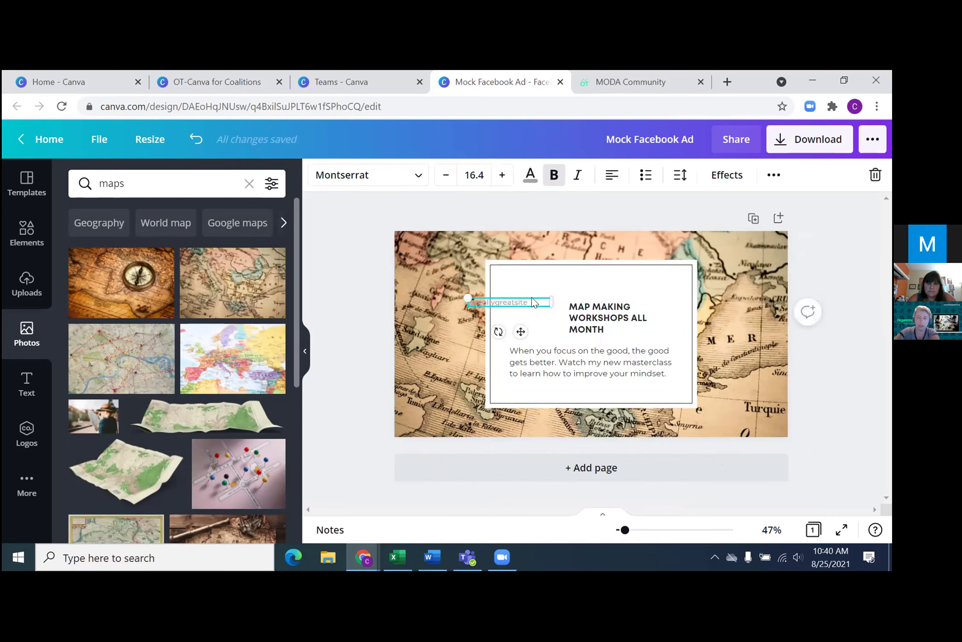
{"action": "left_click", "coordinate": [534, 304]}
{"action": "left_click_drag", "start_coordinate": [597, 315], "coordinate": [538, 298]}
{"action": "left_click", "coordinate": [376, 249]}
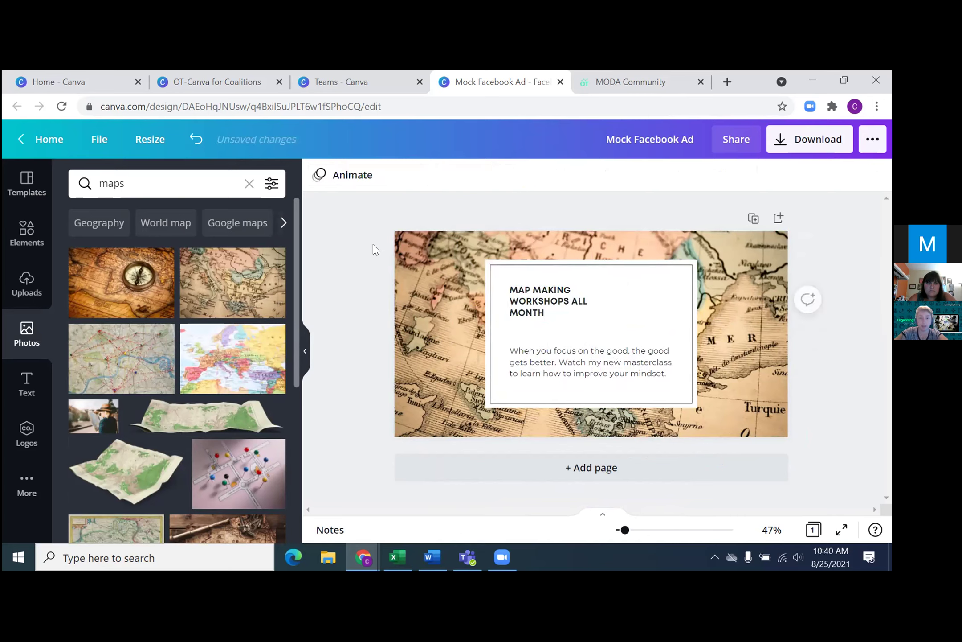
Preview the page animations, including Photo Zoom, without applying one.
{"action": "left_click", "coordinate": [340, 174]}
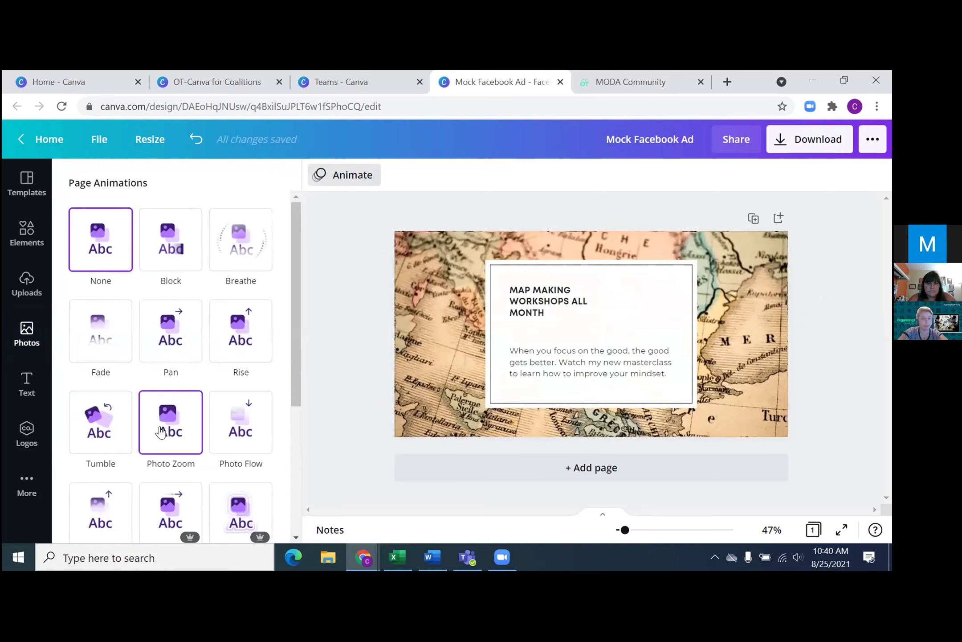
{"action": "left_click", "coordinate": [360, 242]}
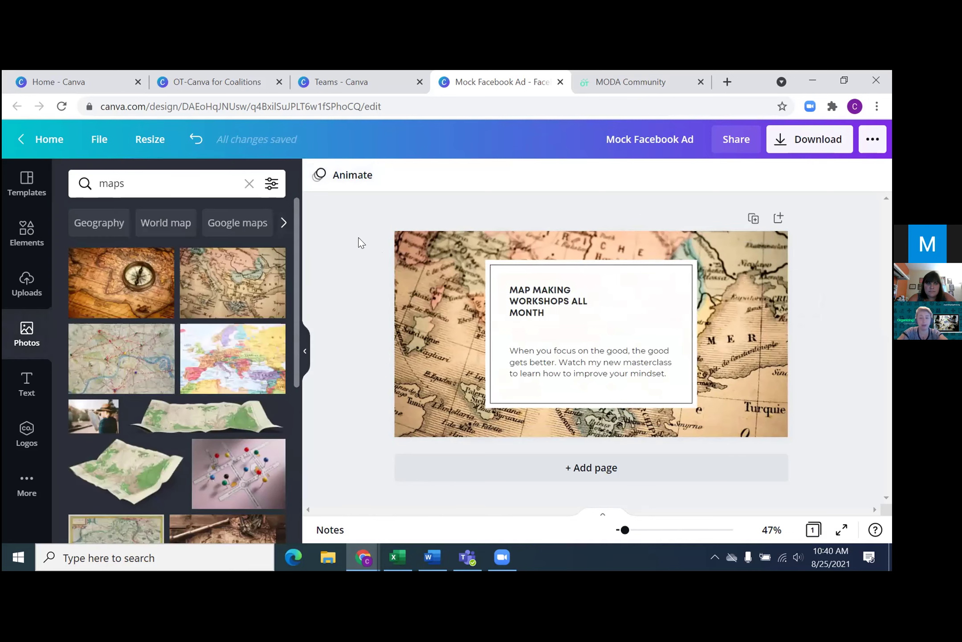
Download the ad as a PNG at size 1 and dismiss the sharing promotion.
{"action": "left_click", "coordinate": [812, 146]}
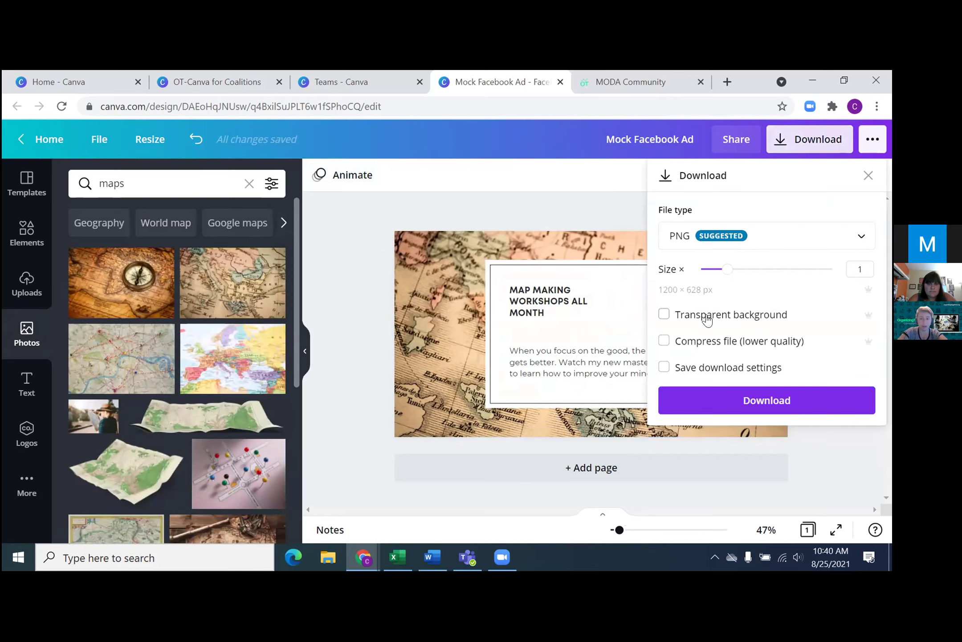
{"action": "mouse_move", "coordinate": [727, 272]}
{"action": "left_mouse_down"}
{"action": "mouse_move", "coordinate": [780, 270]}
{"action": "mouse_move", "coordinate": [738, 267]}
{"action": "left_mouse_up"}
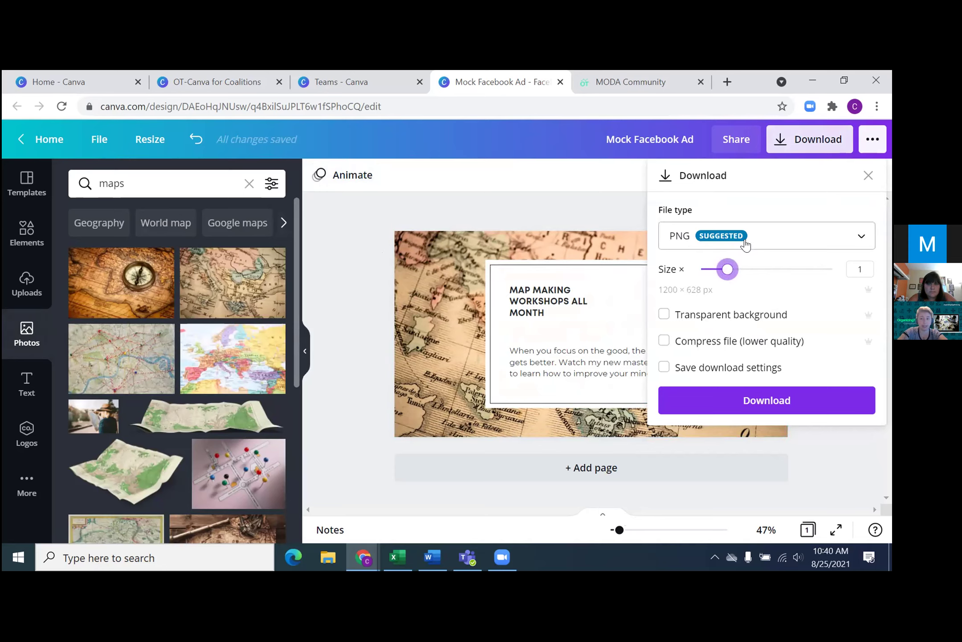
{"action": "left_click", "coordinate": [723, 401]}
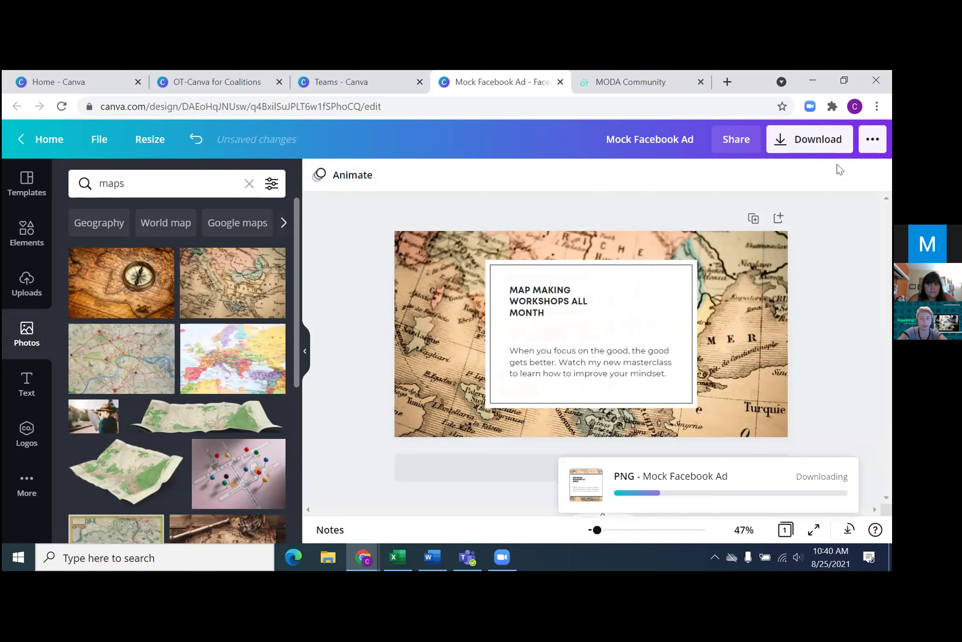
{"action": "left_click", "coordinate": [742, 141]}
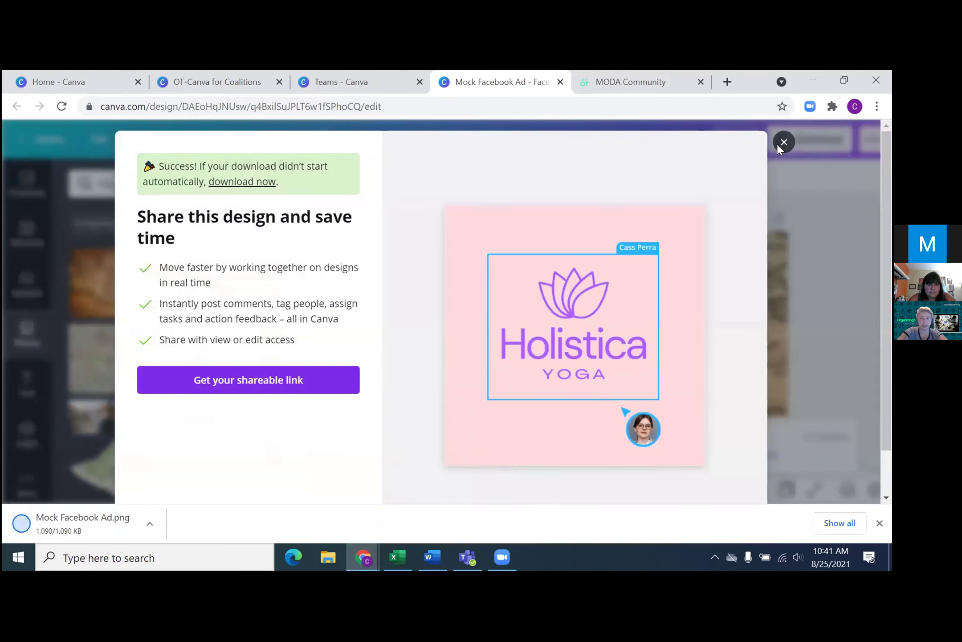
{"action": "left_click", "coordinate": [784, 142]}
Copy a share link with edit access to the design.
{"action": "left_click", "coordinate": [736, 139]}
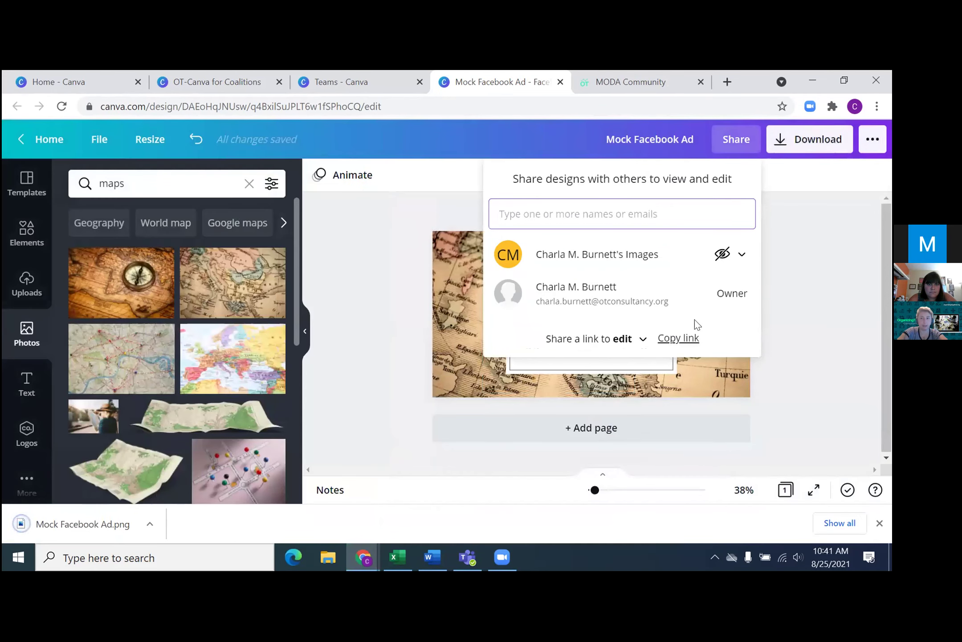
{"action": "left_click", "coordinate": [677, 338]}
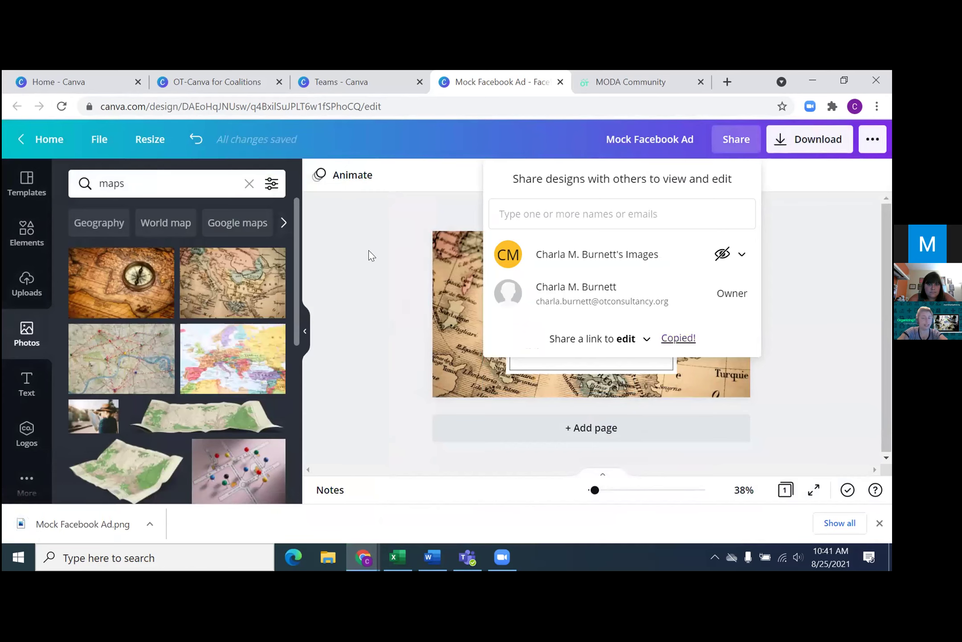
{"action": "left_click", "coordinate": [402, 232]}
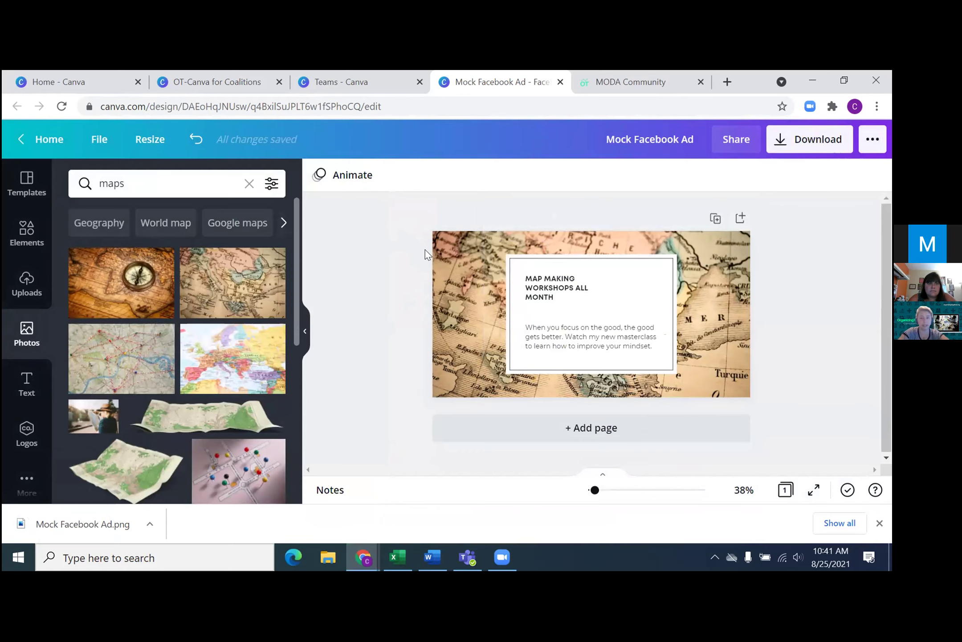
Examine the website publishing option and its available web styles, leaving the style unchanged.
{"action": "left_click", "coordinate": [865, 139]}
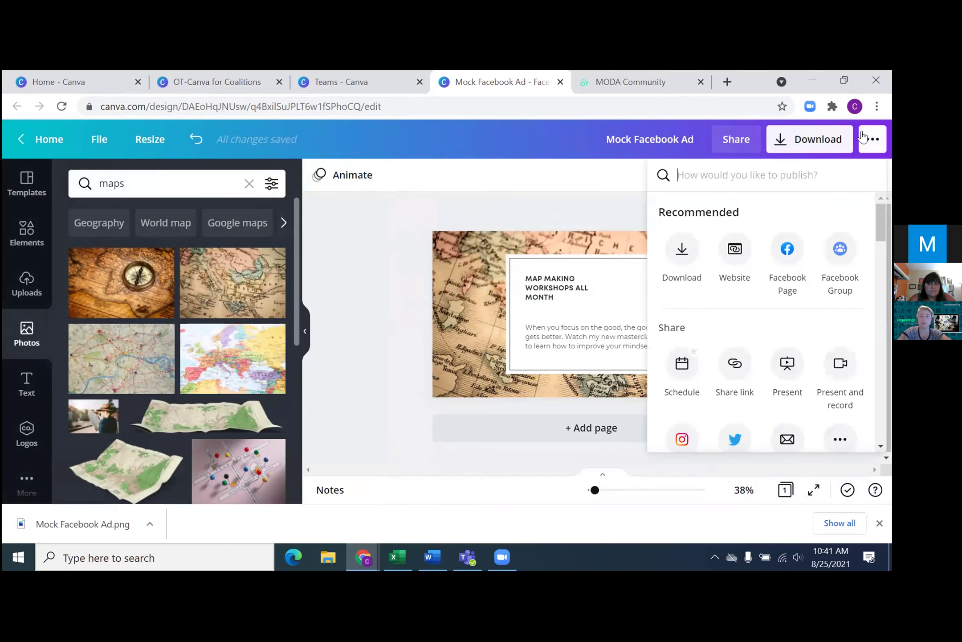
{"action": "left_click", "coordinate": [734, 258]}
{"action": "scroll", "coordinate": [731, 325], "scroll_direction": "down", "scroll_amount": 1}
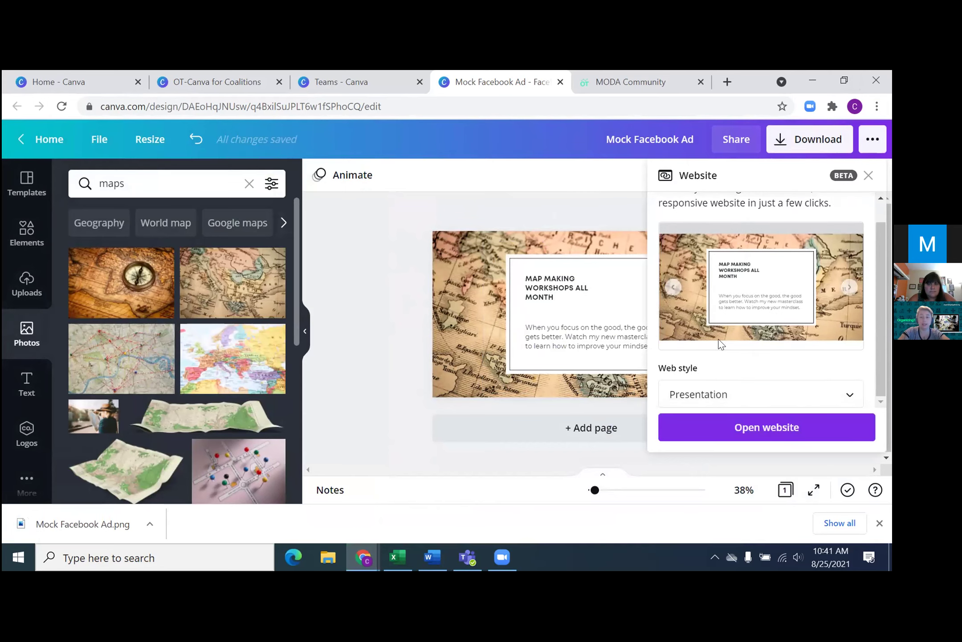
{"action": "left_click", "coordinate": [723, 392]}
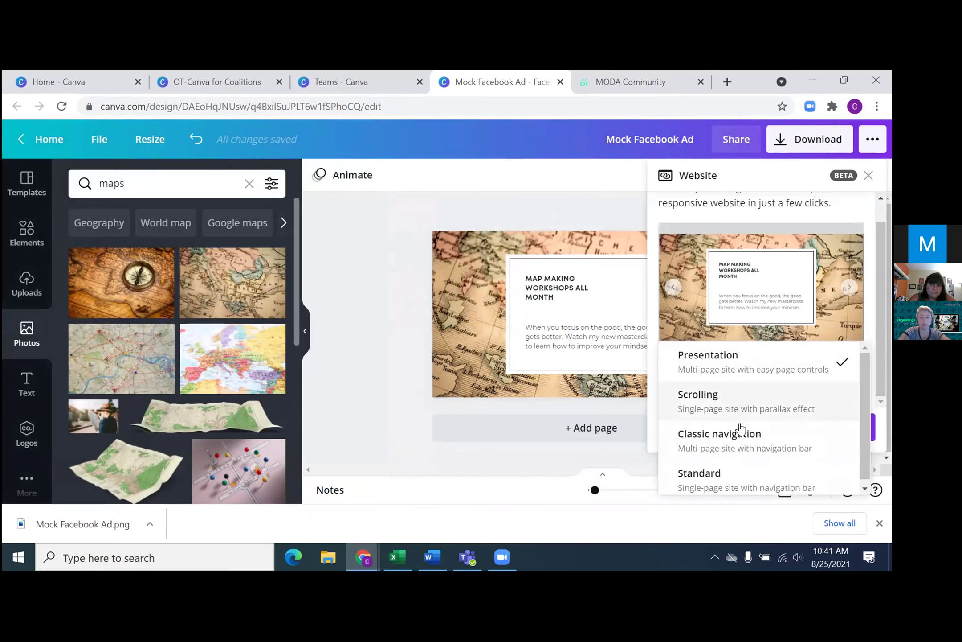
{"action": "left_click", "coordinate": [655, 210]}
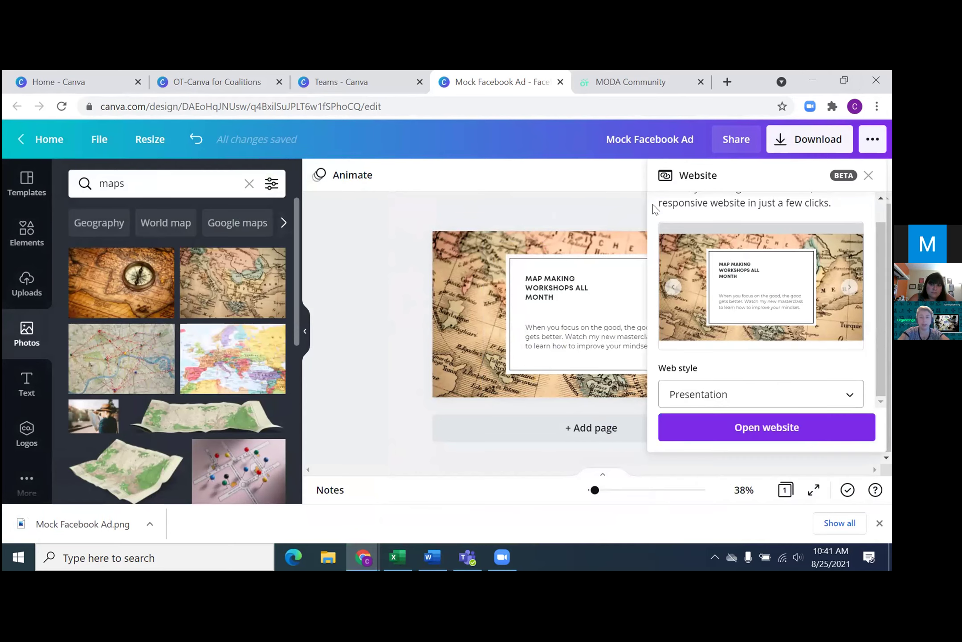
{"action": "left_click", "coordinate": [868, 178]}
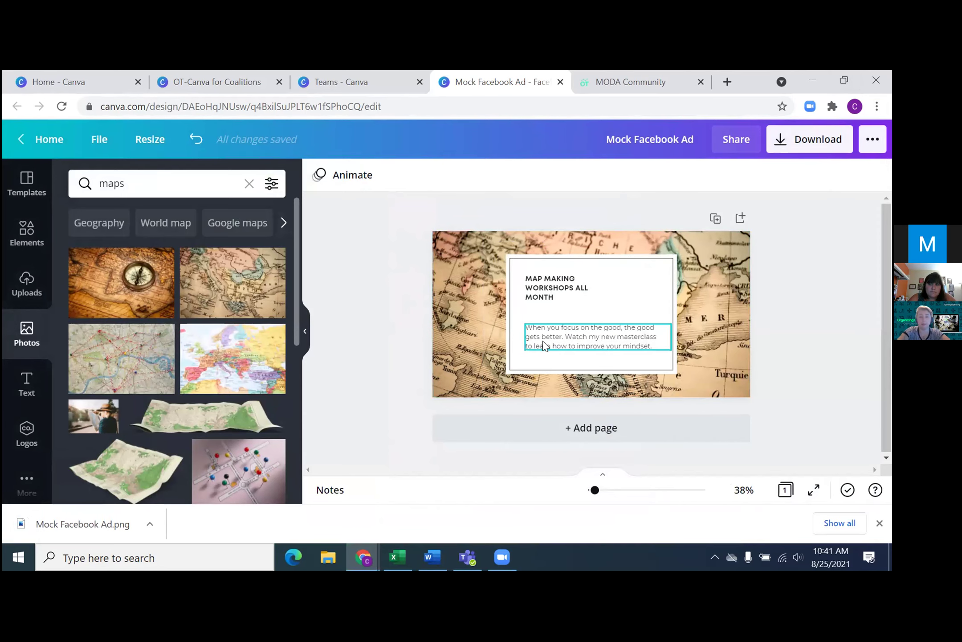
Look over the uploaded logos and the additional Canva apps.
{"action": "left_click", "coordinate": [31, 439]}
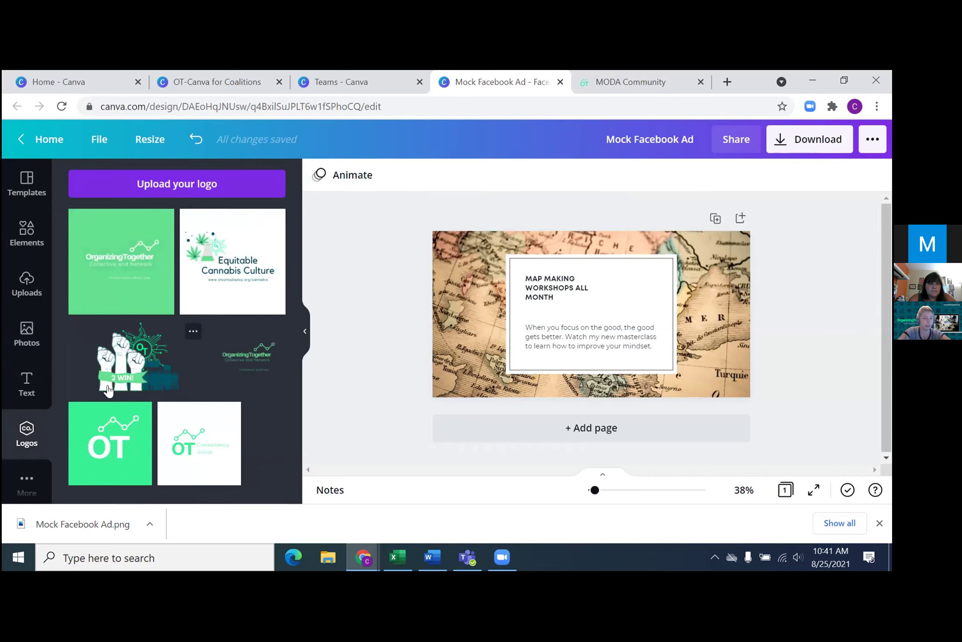
{"action": "left_click", "coordinate": [22, 479]}
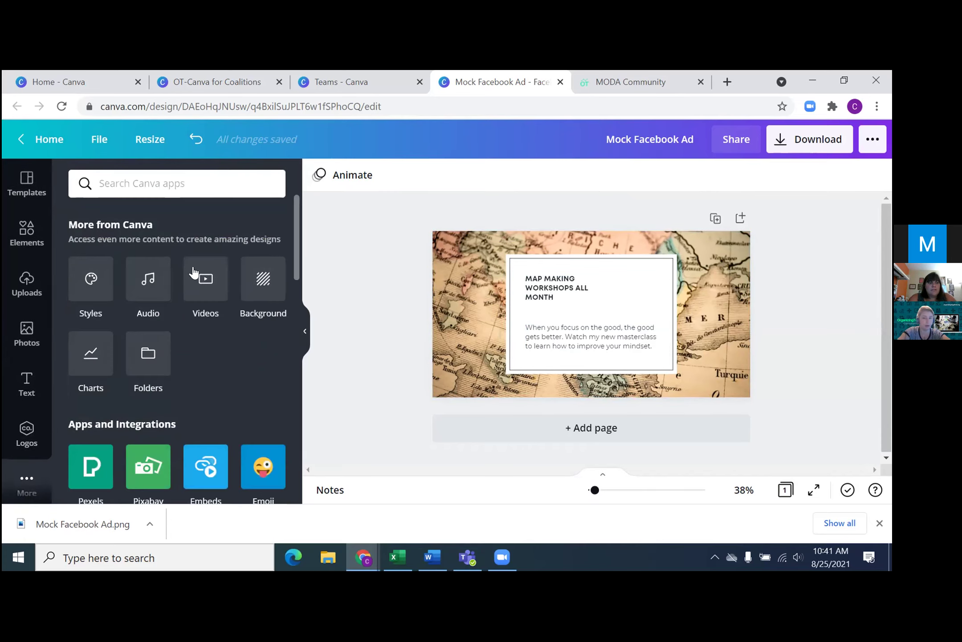
Examine the document, brand, photo and default color palettes offered for the card's body text.
{"action": "left_click", "coordinate": [537, 327]}
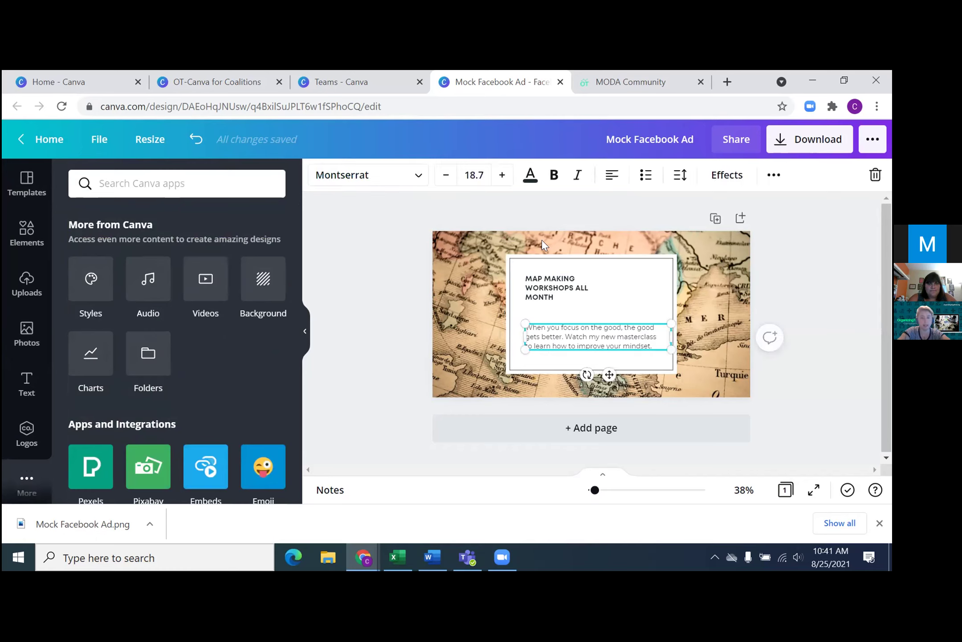
{"action": "left_click", "coordinate": [530, 174]}
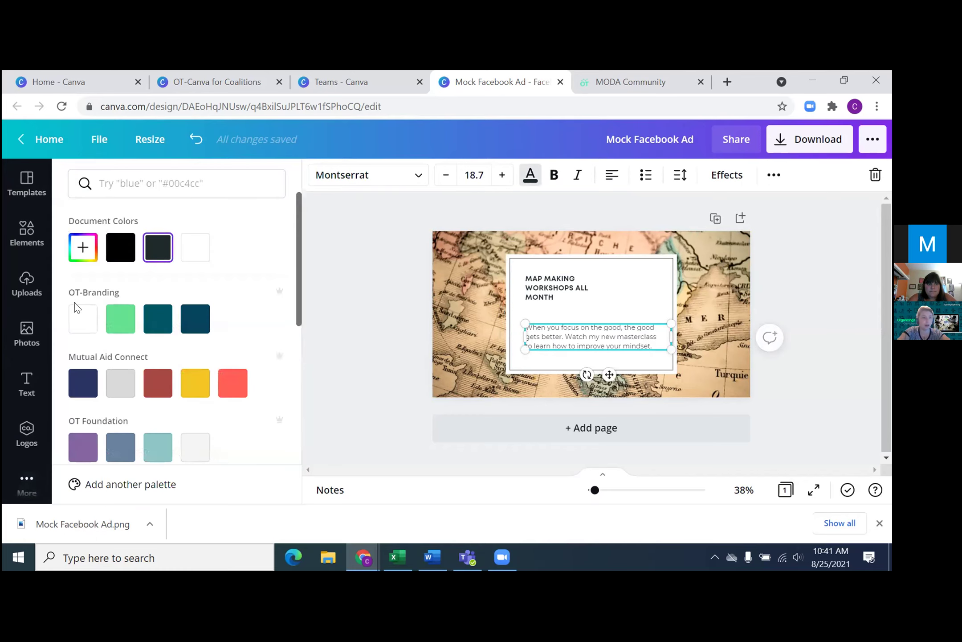
{"action": "scroll", "coordinate": [87, 397], "scroll_direction": "down", "scroll_amount": 5}
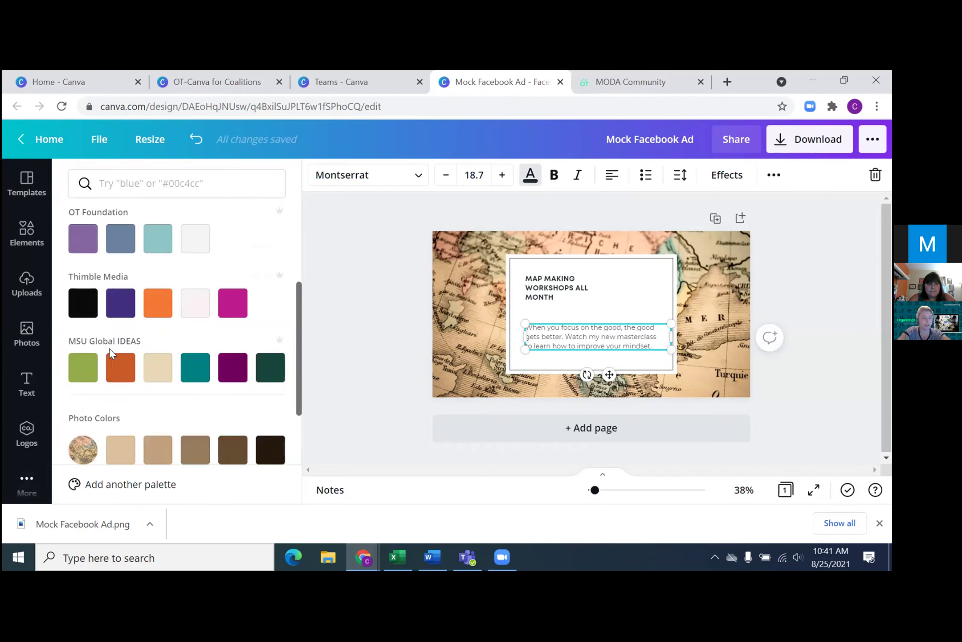
{"action": "scroll", "coordinate": [111, 354], "scroll_direction": "up", "scroll_amount": 5}
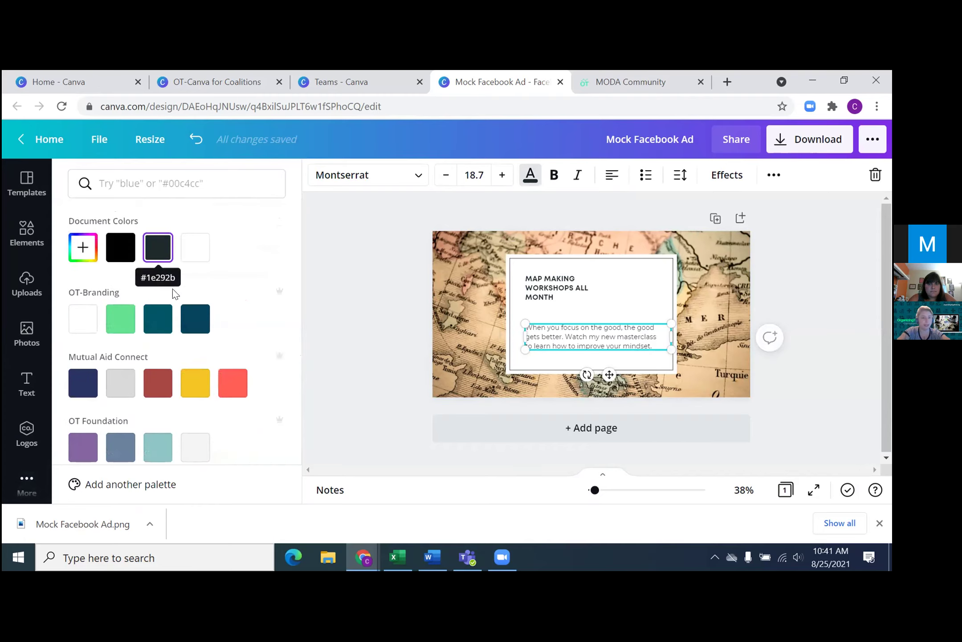
{"action": "scroll", "coordinate": [175, 294], "scroll_direction": "down", "scroll_amount": 5}
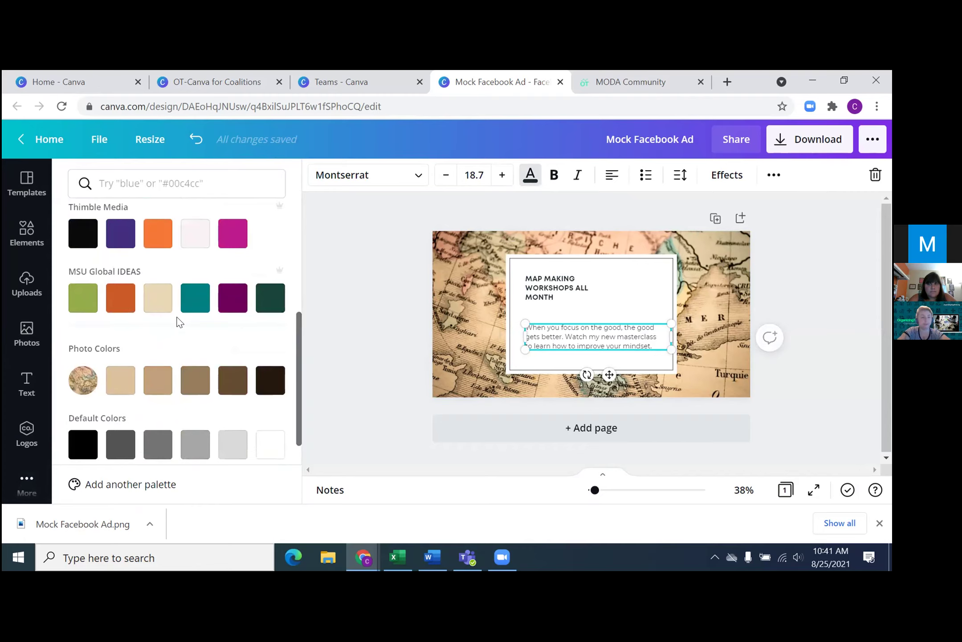
{"action": "scroll", "coordinate": [177, 321], "scroll_direction": "up", "scroll_amount": 5}
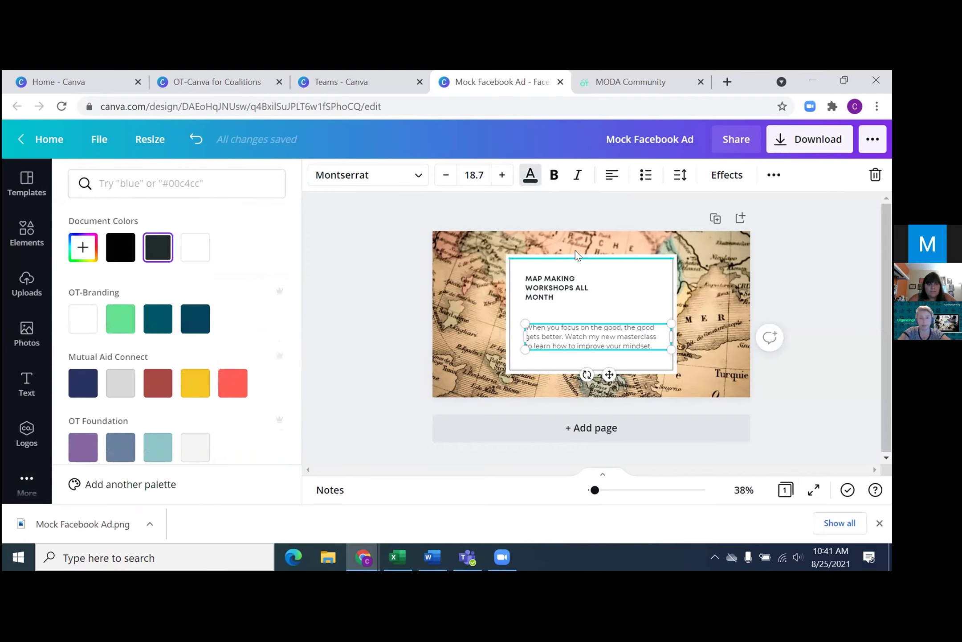
{"action": "key", "text": "Escape"}
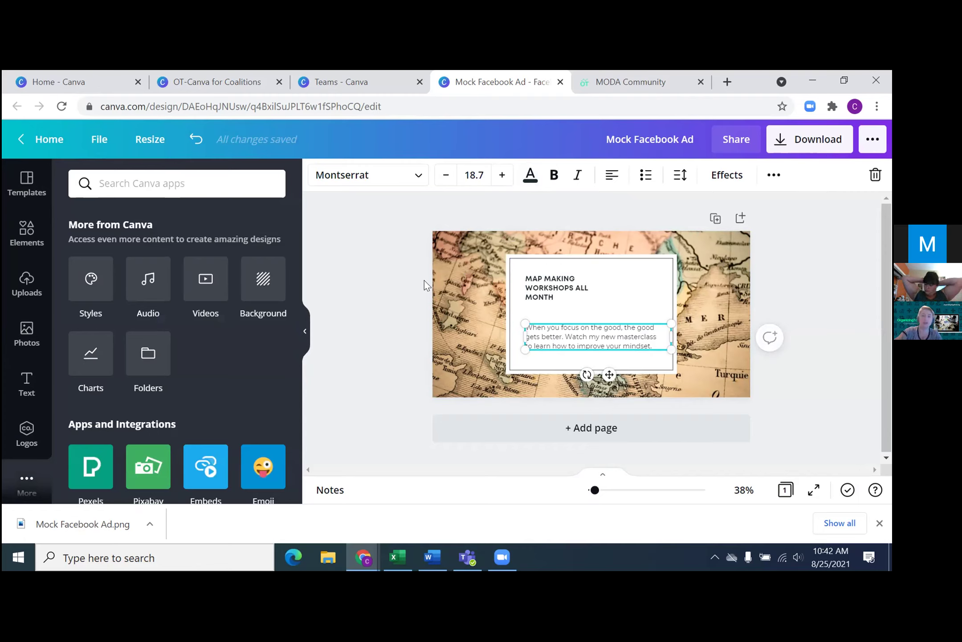
Narrow the body text box slightly from its right edge.
{"action": "mouse_move", "coordinate": [667, 333]}
{"action": "left_mouse_down"}
{"action": "mouse_move", "coordinate": [642, 333]}
{"action": "mouse_move", "coordinate": [665, 334]}
{"action": "left_mouse_up"}
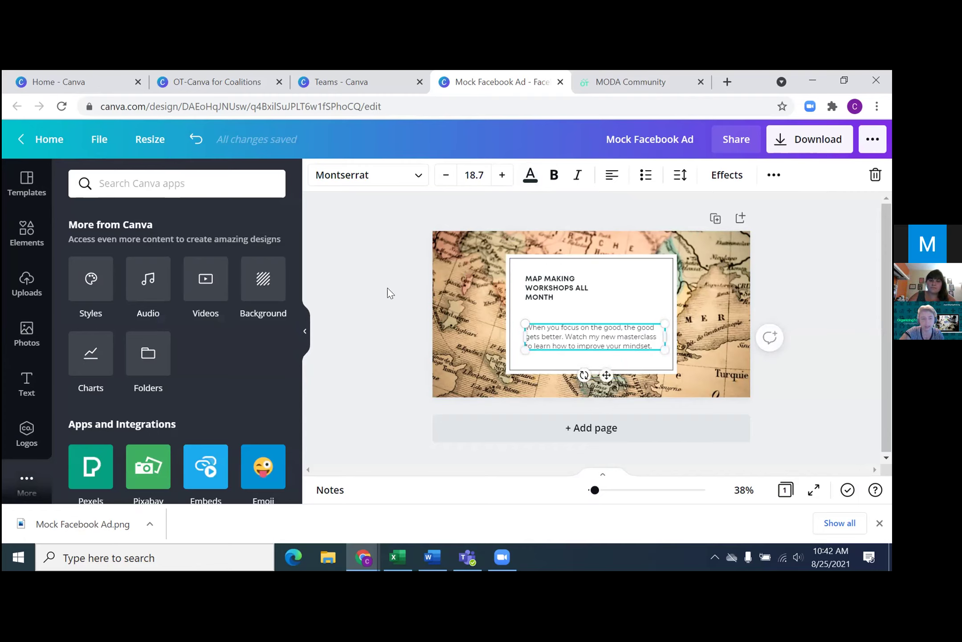
{"action": "left_click", "coordinate": [373, 274]}
Browse the available apps and integrations for adding content to the design.
{"action": "scroll", "coordinate": [33, 452], "scroll_direction": "down", "scroll_amount": 1}
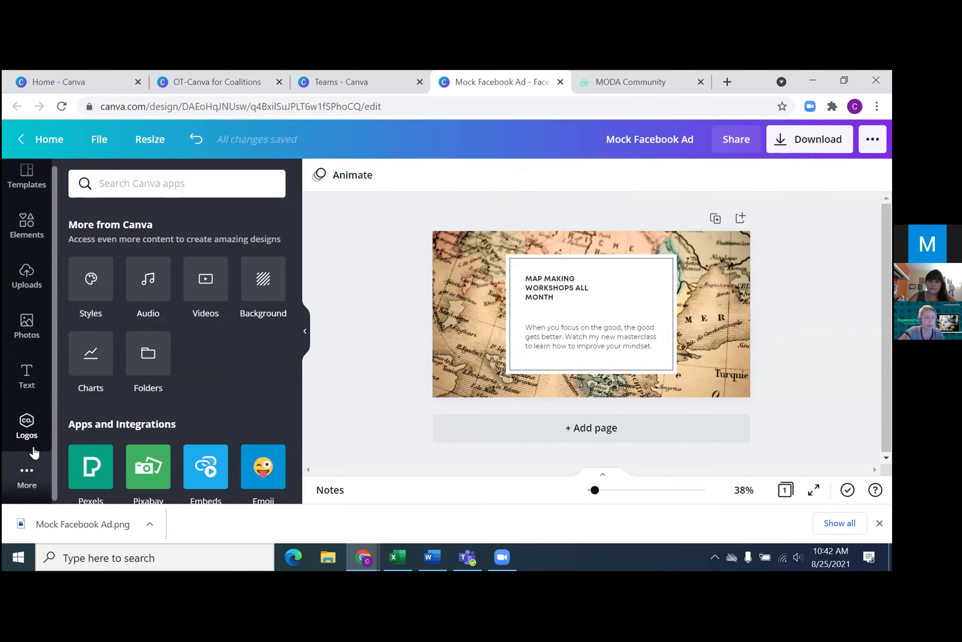
{"action": "scroll", "coordinate": [220, 345], "scroll_direction": "down", "scroll_amount": 2}
{"action": "scroll", "coordinate": [221, 342], "scroll_direction": "down", "scroll_amount": 5}
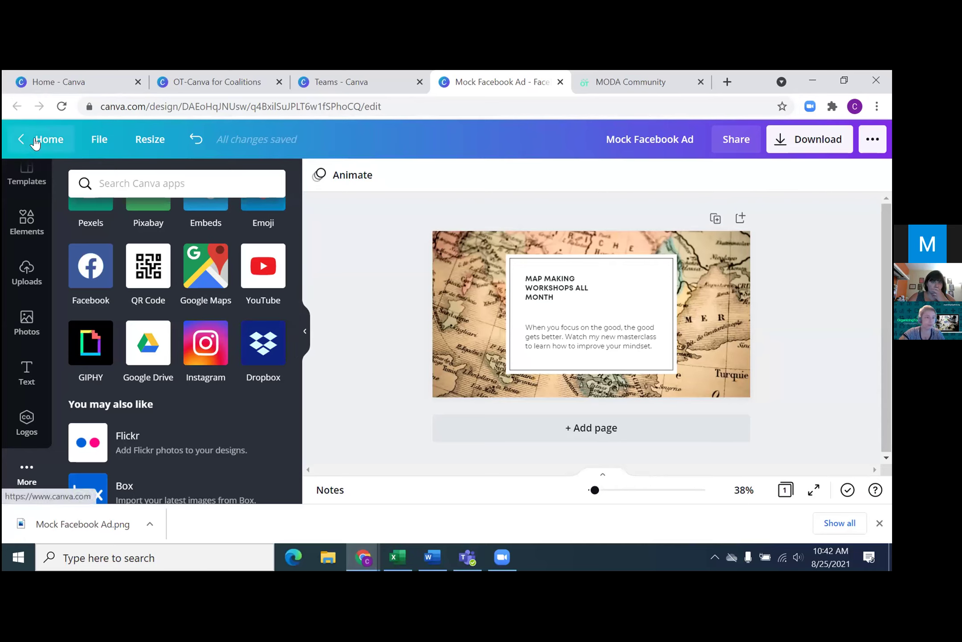
Browse the elements library's graphics, photos and videos.
{"action": "scroll", "coordinate": [25, 207], "scroll_direction": "up", "scroll_amount": 1}
{"action": "left_click", "coordinate": [28, 187]}
{"action": "left_click", "coordinate": [27, 233]}
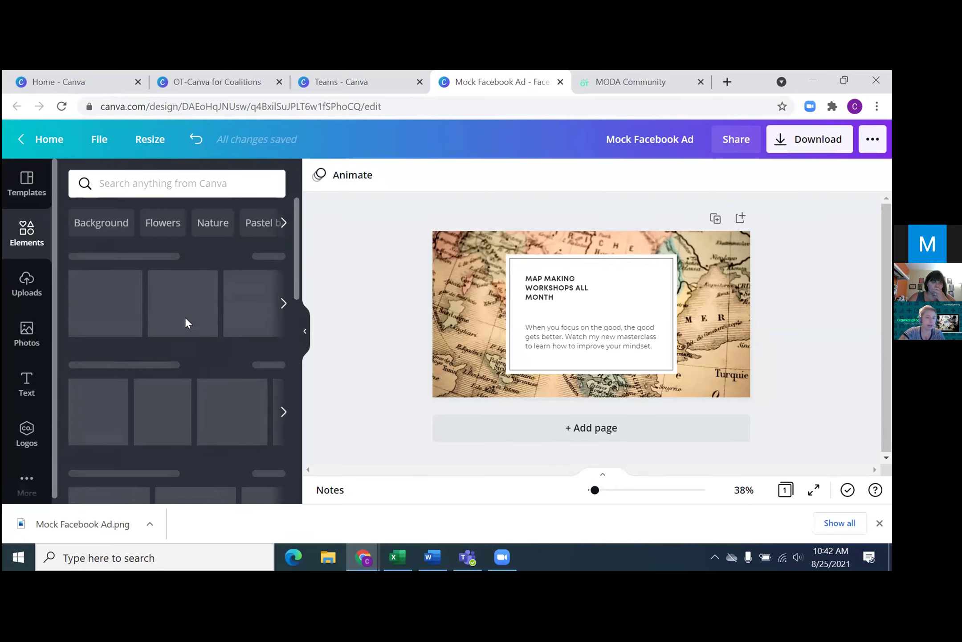
{"action": "scroll", "coordinate": [196, 308], "scroll_direction": "down", "scroll_amount": 5}
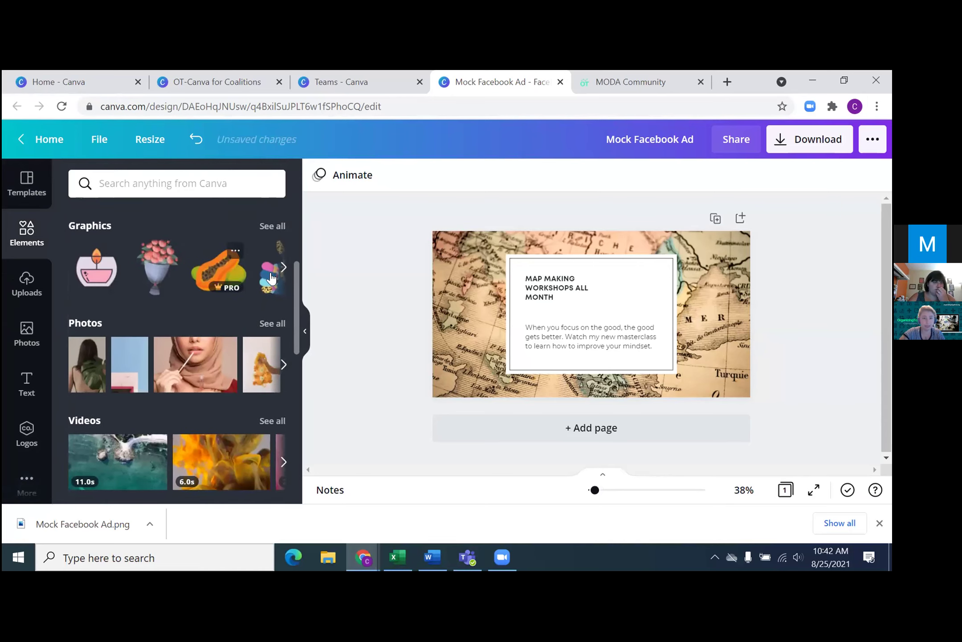
Add the papaya graphic to the ad, place it beside the white card over the map, and shrink it slightly.
{"action": "left_click", "coordinate": [218, 267]}
{"action": "left_click_drag", "start_coordinate": [593, 310], "coordinate": [475, 282]}
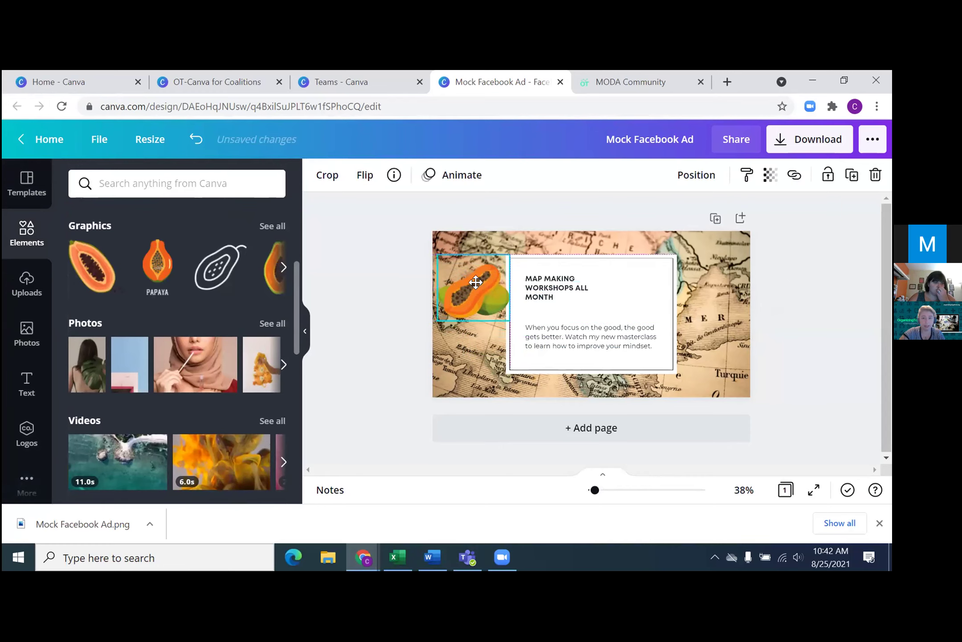
{"action": "mouse_move", "coordinate": [510, 320]}
{"action": "left_mouse_down"}
{"action": "mouse_move", "coordinate": [635, 412]}
{"action": "mouse_move", "coordinate": [640, 427]}
{"action": "mouse_move", "coordinate": [462, 319]}
{"action": "mouse_move", "coordinate": [527, 368]}
{"action": "mouse_move", "coordinate": [479, 319]}
{"action": "mouse_move", "coordinate": [670, 405]}
{"action": "mouse_move", "coordinate": [546, 348]}
{"action": "mouse_move", "coordinate": [506, 317]}
{"action": "left_mouse_up"}
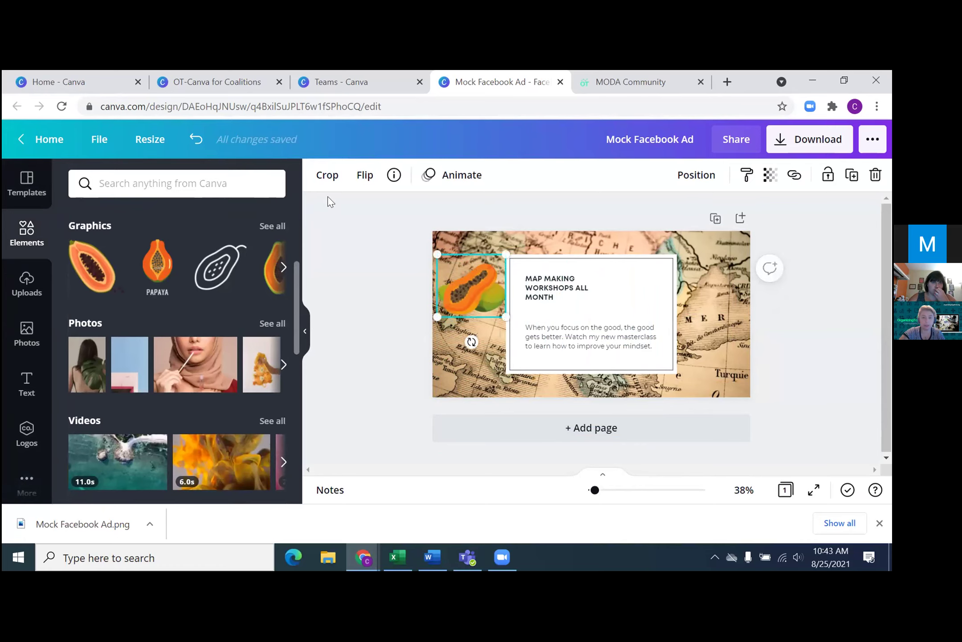
Try cropping the papaya graphic and applying the Breathe animation, restoring its animation to None.
{"action": "left_click", "coordinate": [321, 175]}
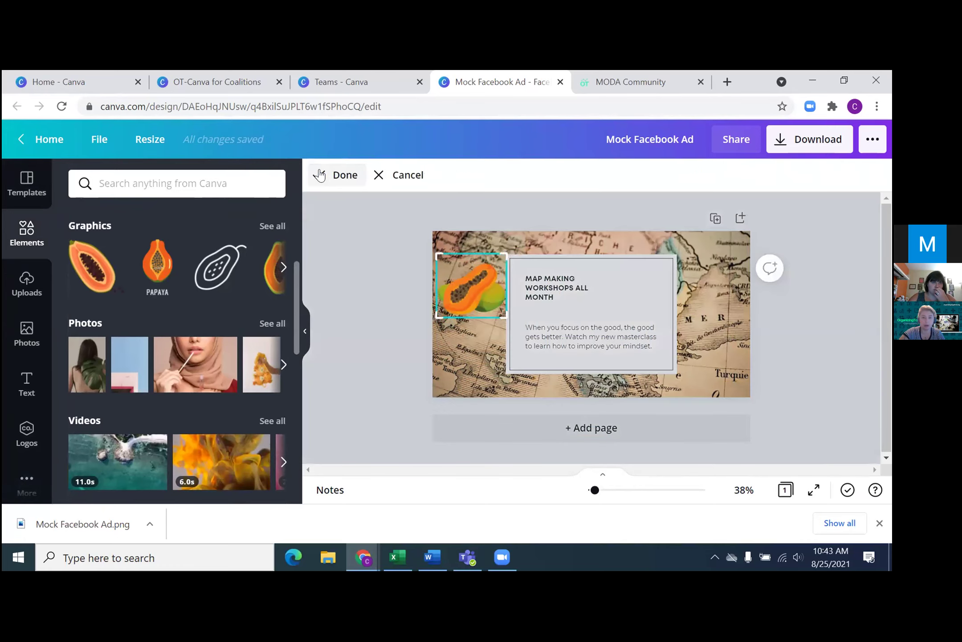
{"action": "left_click", "coordinate": [377, 175]}
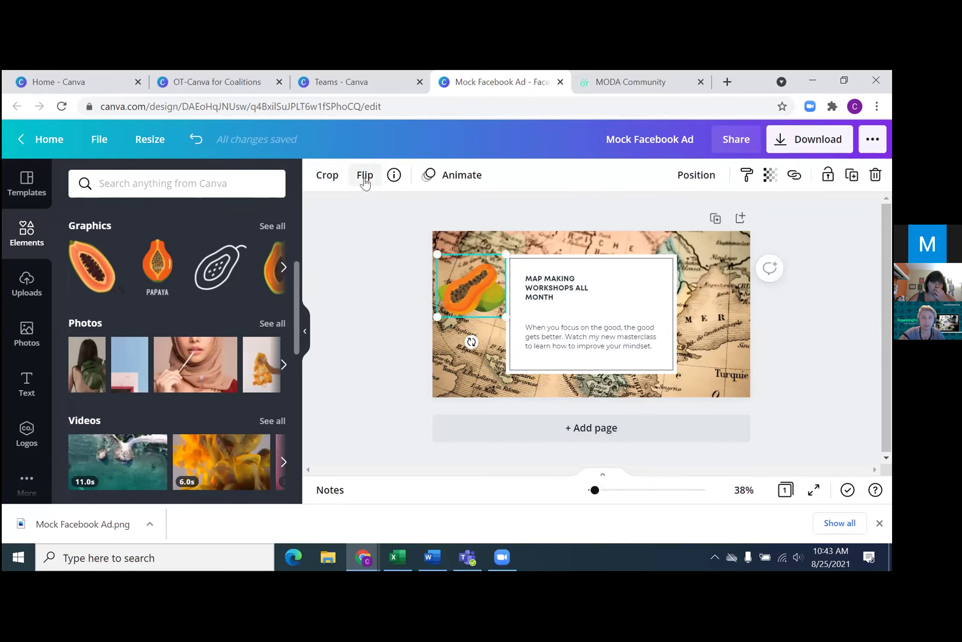
{"action": "left_click", "coordinate": [441, 174]}
{"action": "left_click", "coordinate": [178, 249]}
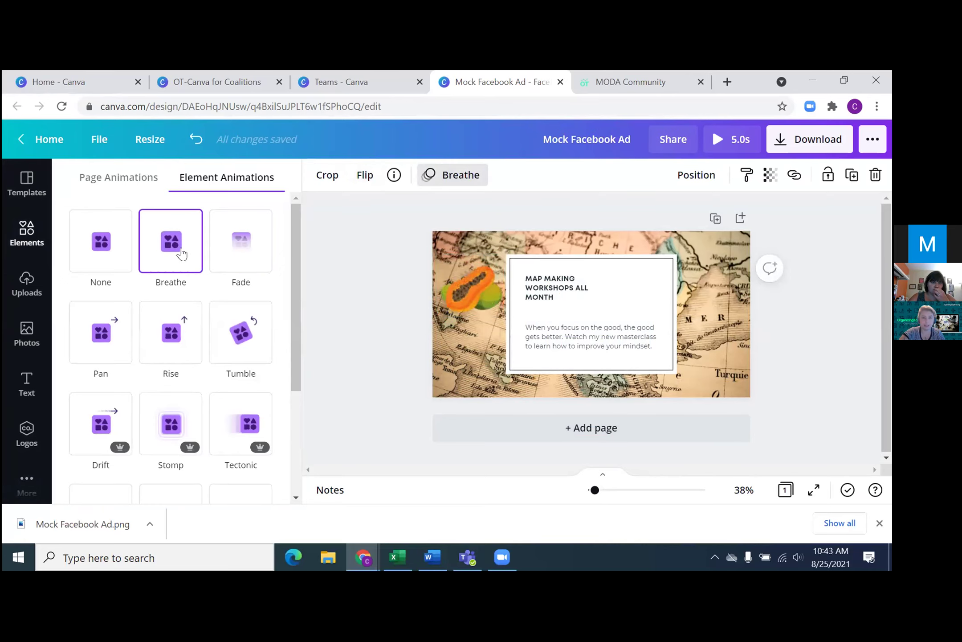
{"action": "left_click", "coordinate": [101, 243]}
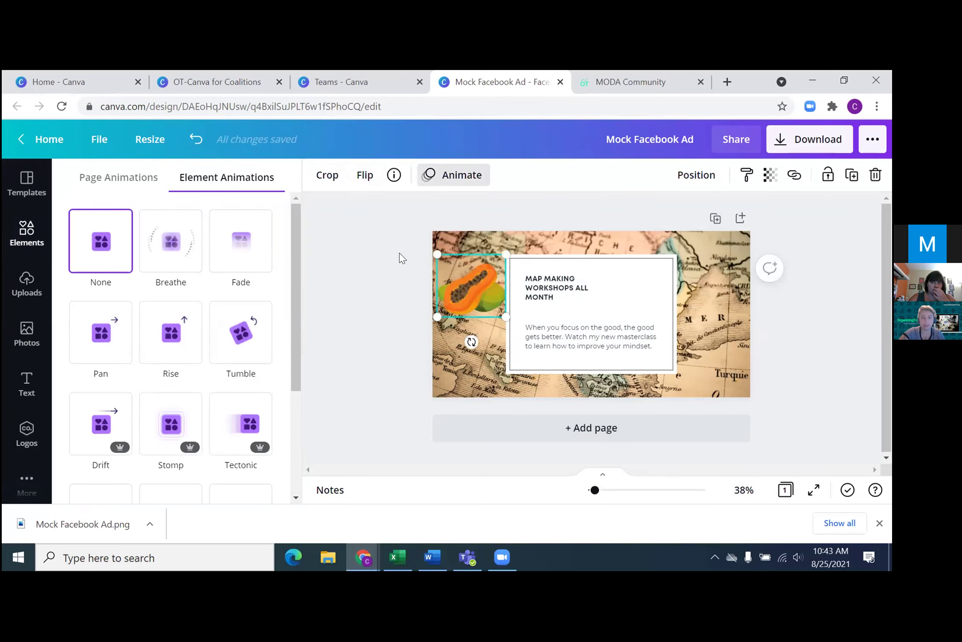
{"action": "left_click", "coordinate": [359, 244]}
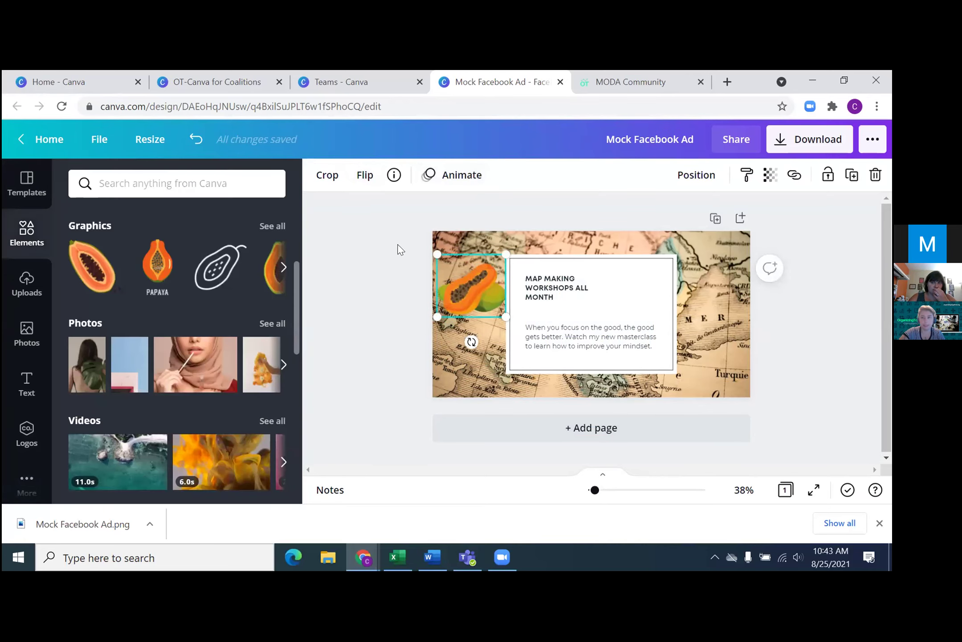
Check the transparency and link settings available for the papaya graphic.
{"action": "left_click", "coordinate": [775, 174]}
{"action": "left_click_drag", "start_coordinate": [722, 223], "coordinate": [742, 218]}
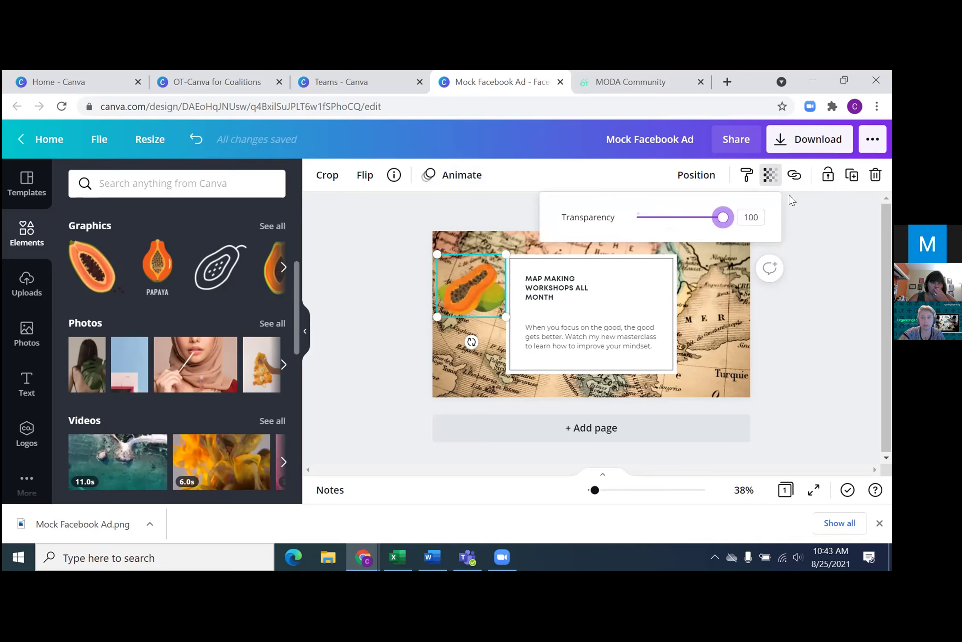
{"action": "left_click", "coordinate": [794, 175]}
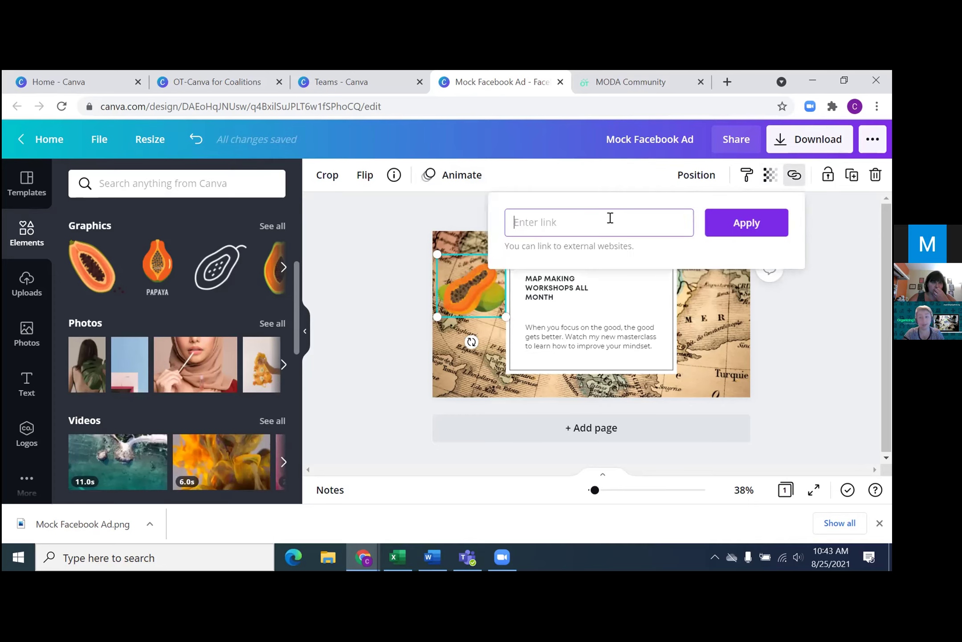
{"action": "left_click", "coordinate": [818, 267]}
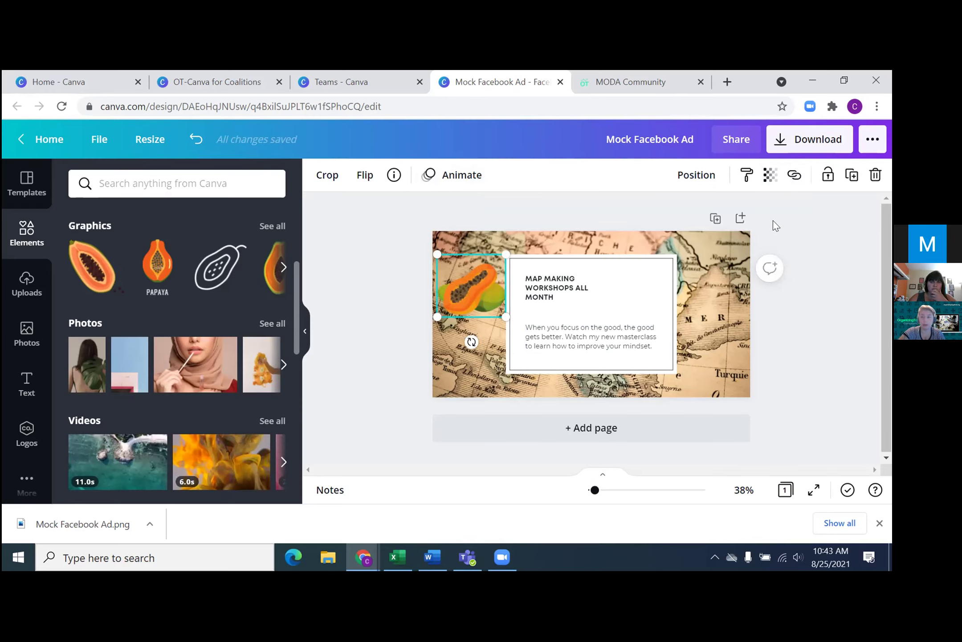
Add a blank second page after the map ad.
{"action": "left_click", "coordinate": [738, 218]}
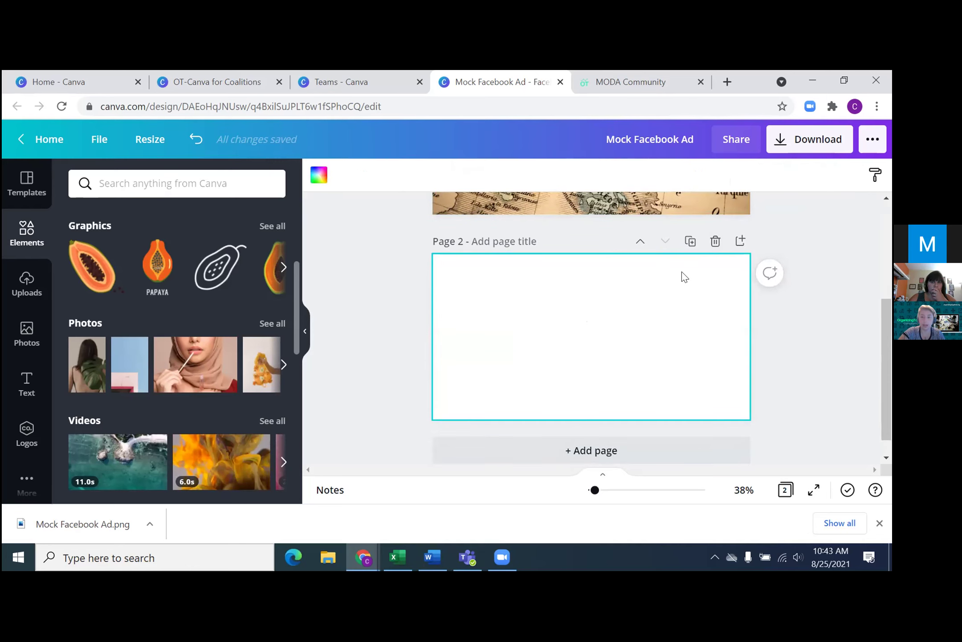
{"action": "scroll", "coordinate": [682, 272], "scroll_direction": "up", "scroll_amount": 4}
{"action": "left_click", "coordinate": [512, 220]}
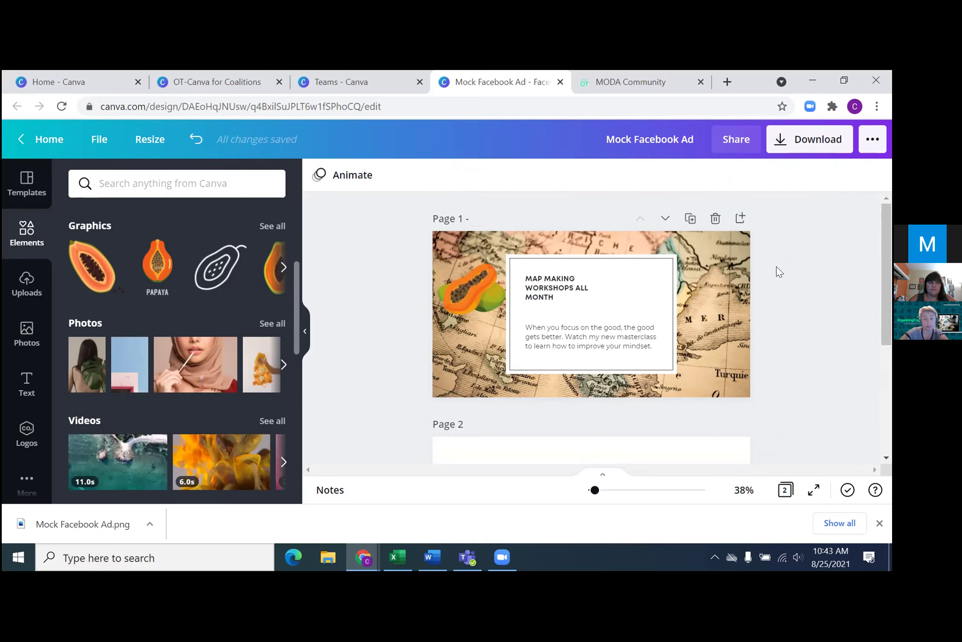
{"action": "scroll", "coordinate": [798, 292], "scroll_direction": "down", "scroll_amount": 3}
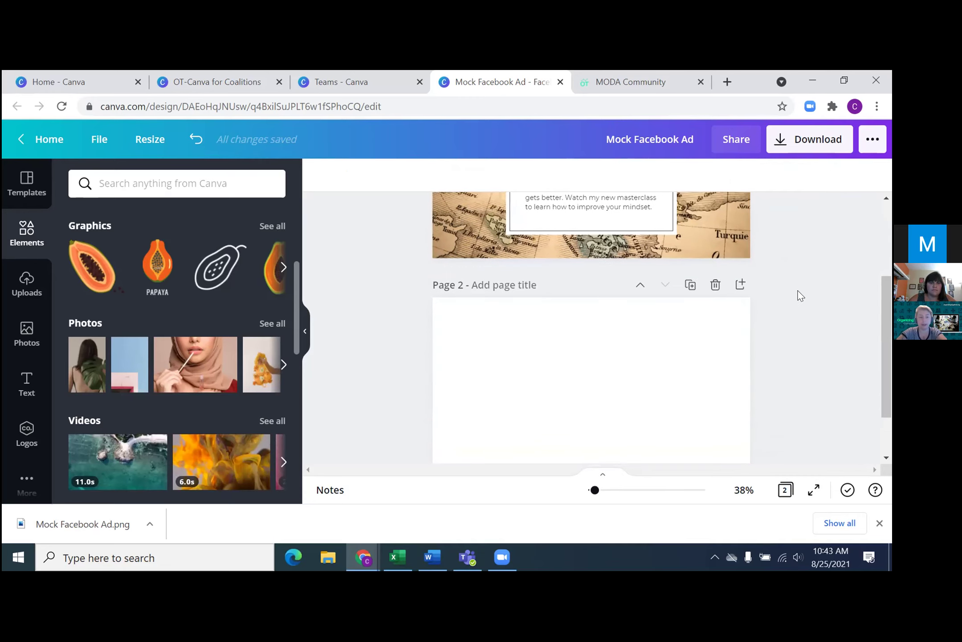
{"action": "scroll", "coordinate": [798, 294], "scroll_direction": "up", "scroll_amount": 3}
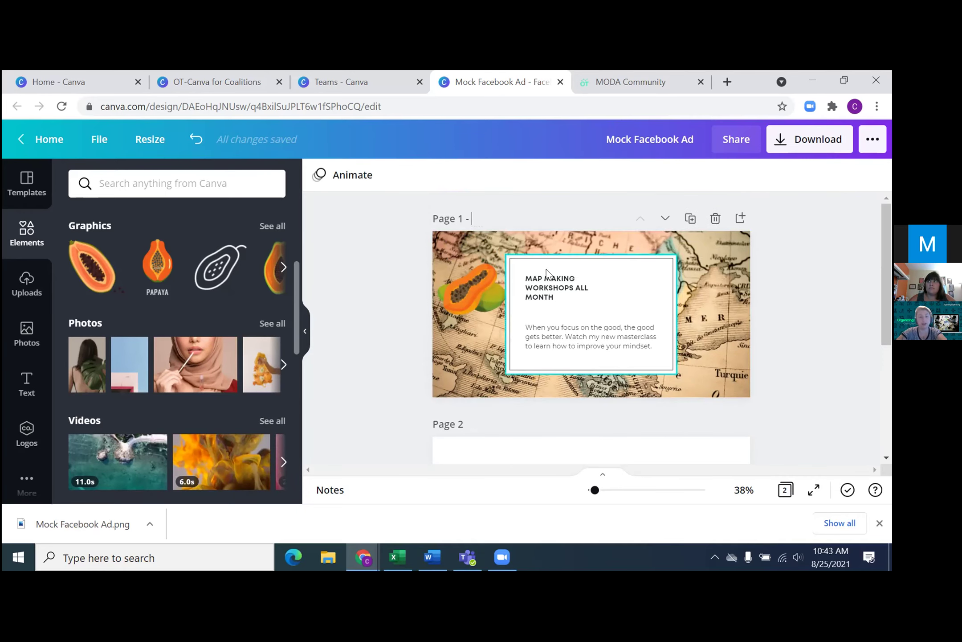
{"action": "scroll", "coordinate": [410, 349], "scroll_direction": "down", "scroll_amount": 3}
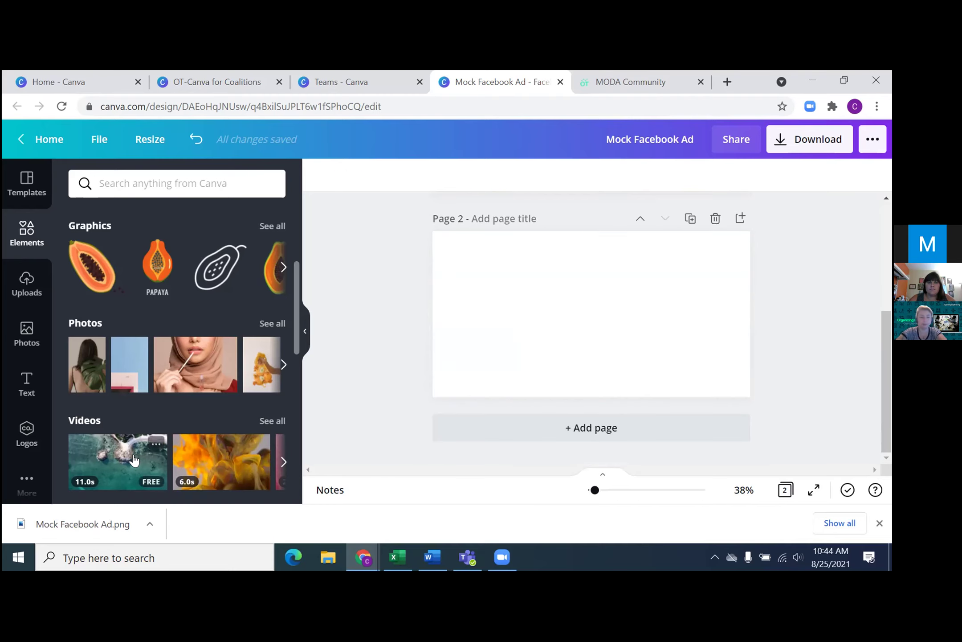
Try the aerial ocean video as an element on page 2 and delete it from the page.
{"action": "left_click", "coordinate": [609, 321]}
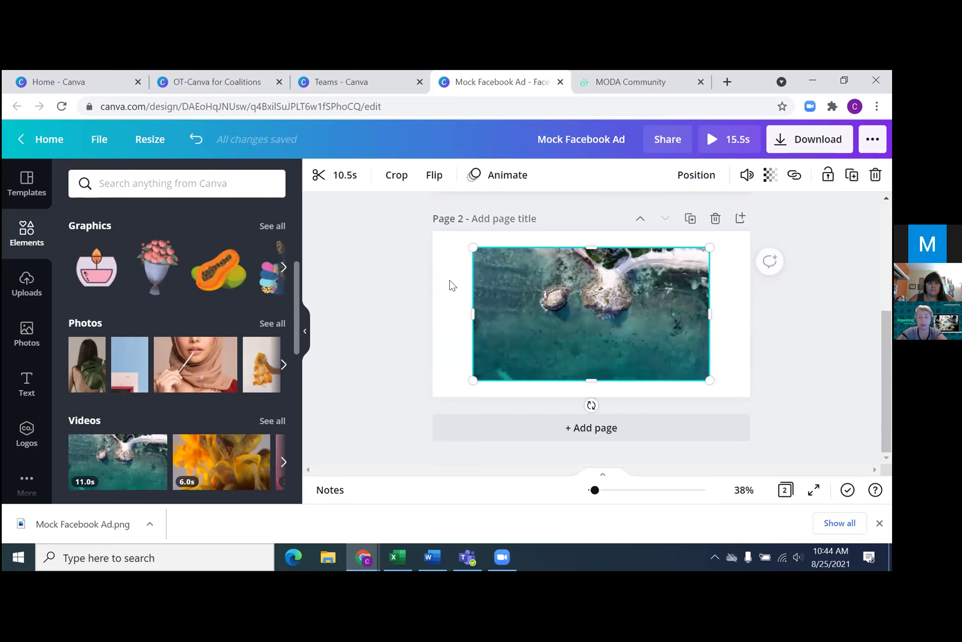
{"action": "scroll", "coordinate": [517, 308], "scroll_direction": "up", "scroll_amount": 4}
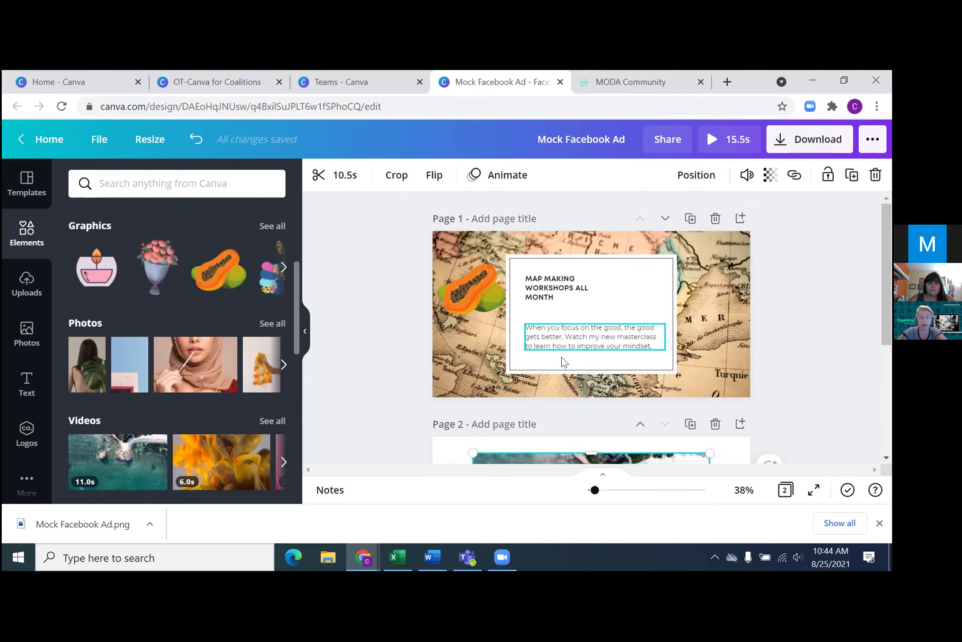
{"action": "scroll", "coordinate": [508, 357], "scroll_direction": "down", "scroll_amount": 3}
{"action": "left_click_drag", "start_coordinate": [509, 362], "coordinate": [419, 345]}
{"action": "key", "text": "Delete"}
Replace page 1's map background with the aerial ocean video and delete the papaya graphic.
{"action": "left_click_drag", "start_coordinate": [118, 458], "coordinate": [450, 228]}
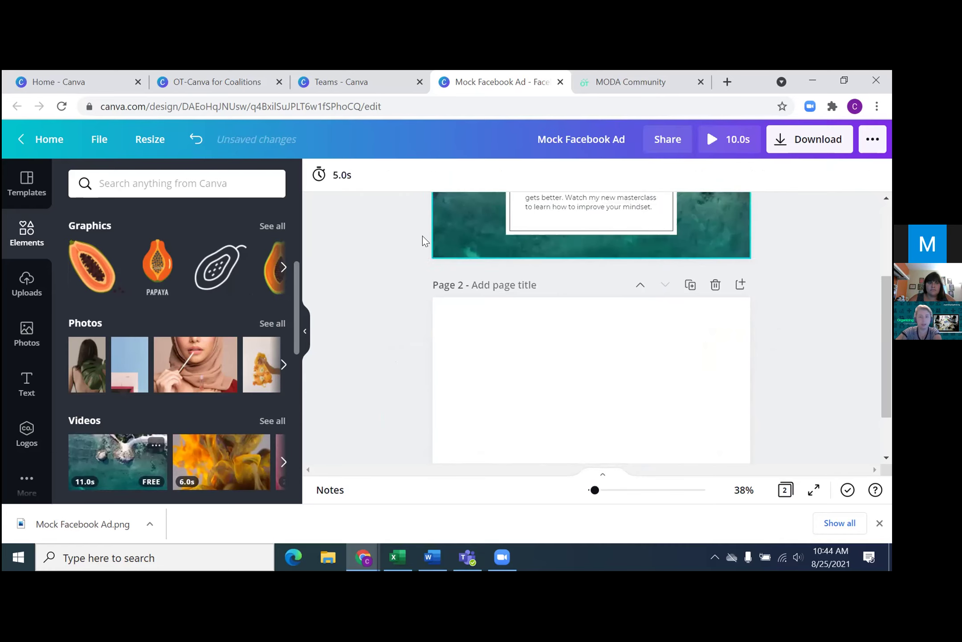
{"action": "scroll", "coordinate": [379, 281], "scroll_direction": "up", "scroll_amount": 3}
{"action": "left_click", "coordinate": [476, 270]}
{"action": "key", "text": "Delete"}
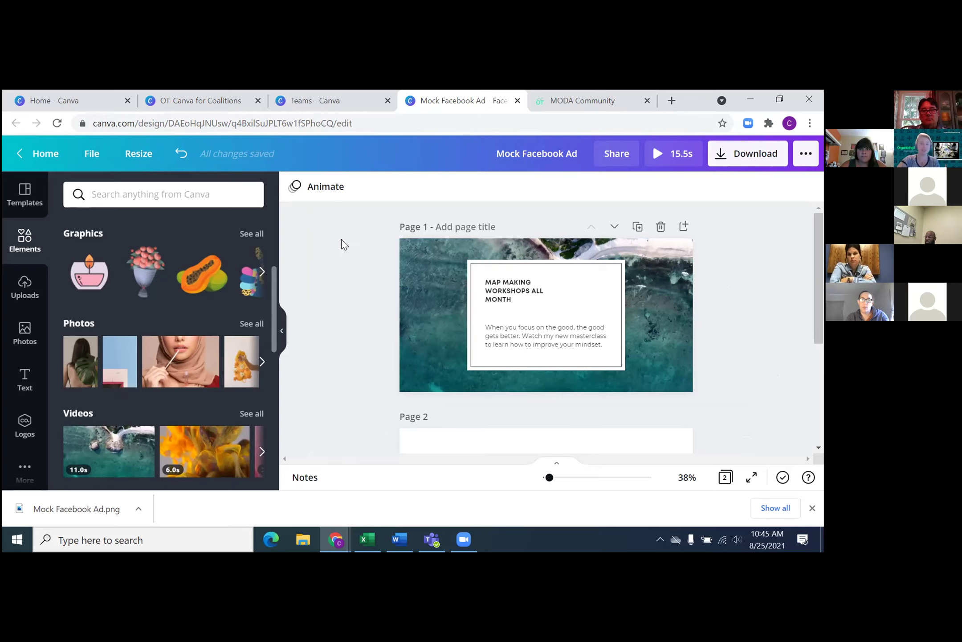
Leave the design and examine the Brand Kit's logos, color palettes and fonts.
{"action": "left_click", "coordinate": [46, 153]}
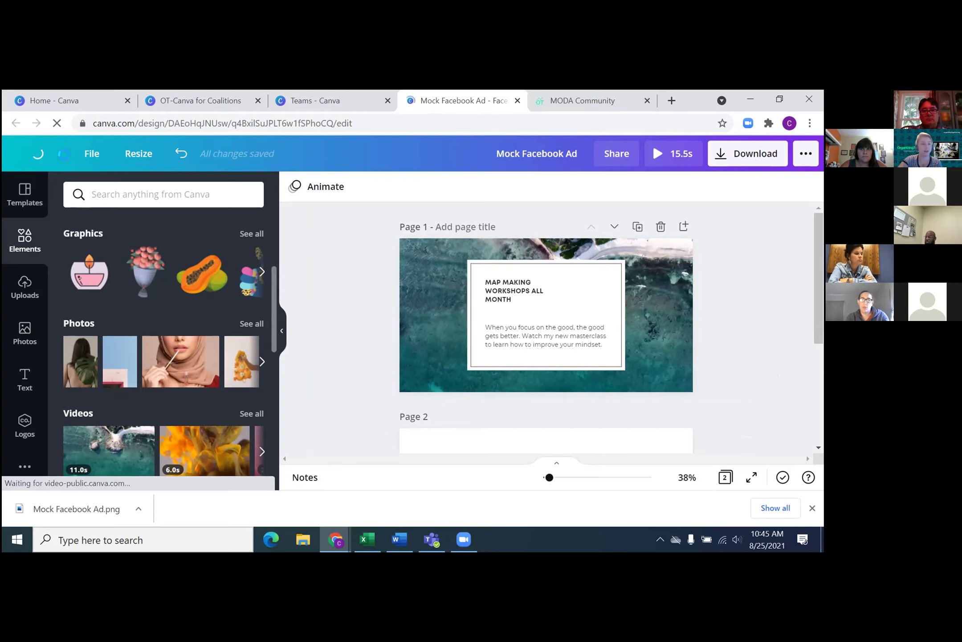
{"action": "scroll", "coordinate": [539, 266], "scroll_direction": "down", "scroll_amount": 3}
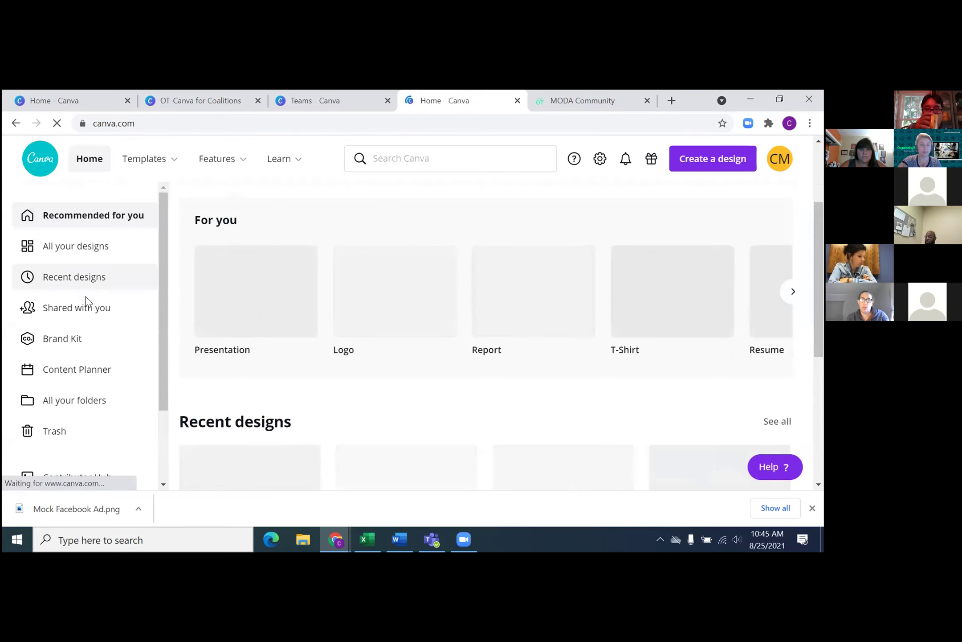
{"action": "scroll", "coordinate": [84, 281], "scroll_direction": "down", "scroll_amount": 2}
{"action": "left_click", "coordinate": [69, 241]}
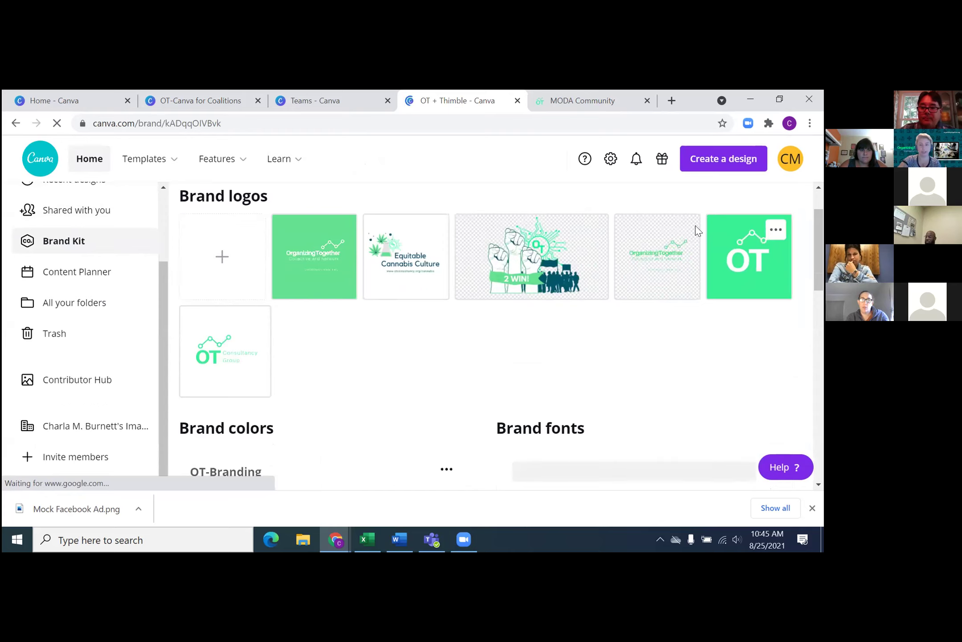
{"action": "scroll", "coordinate": [311, 334], "scroll_direction": "down", "scroll_amount": 1}
{"action": "scroll", "coordinate": [342, 356], "scroll_direction": "down", "scroll_amount": 4}
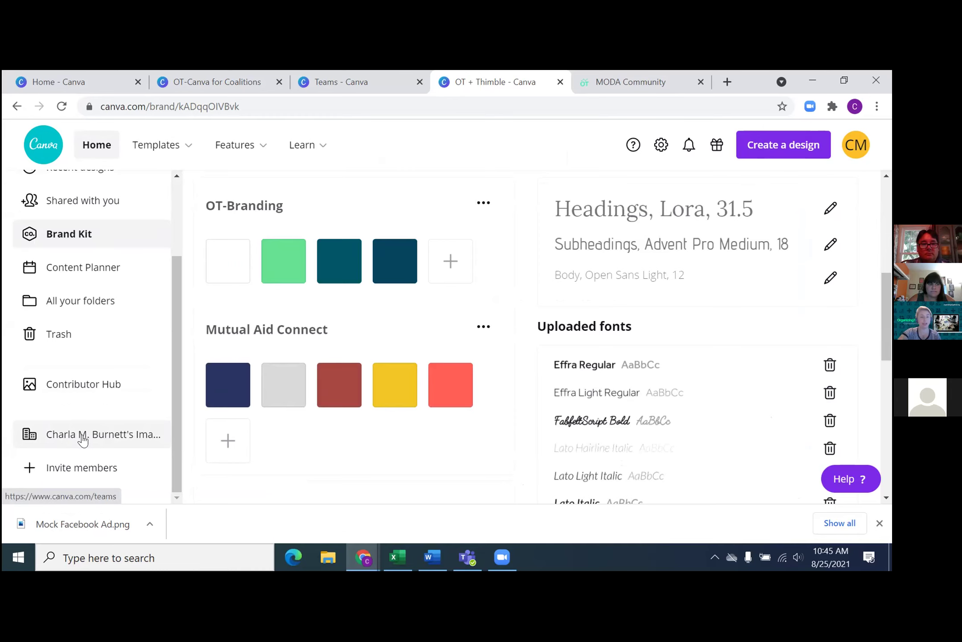
Open the Templates folder from the team's shared folders.
{"action": "left_click", "coordinate": [83, 435]}
{"action": "scroll", "coordinate": [516, 367], "scroll_direction": "down", "scroll_amount": 5}
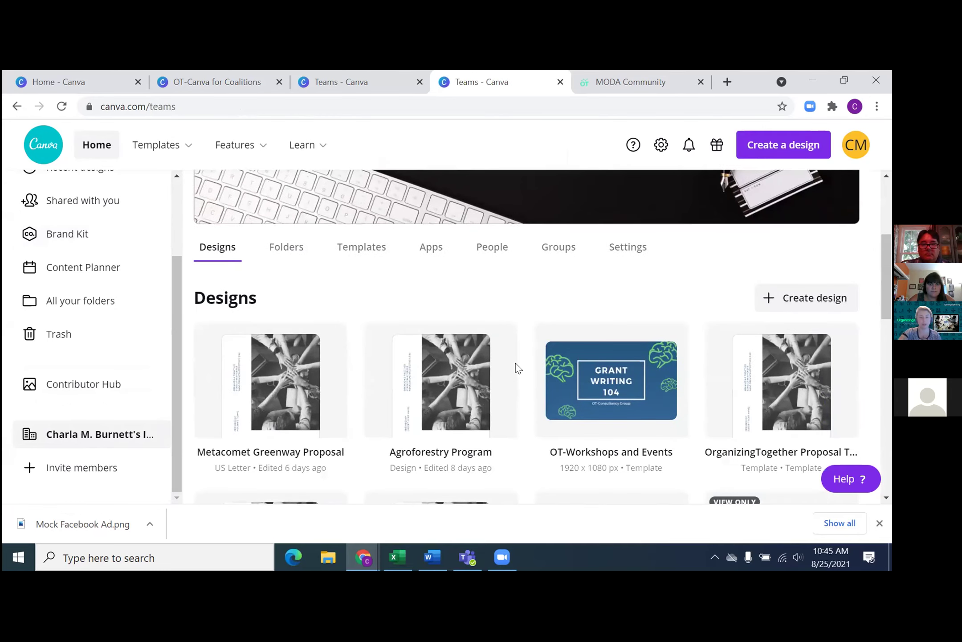
{"action": "left_click", "coordinate": [345, 253]}
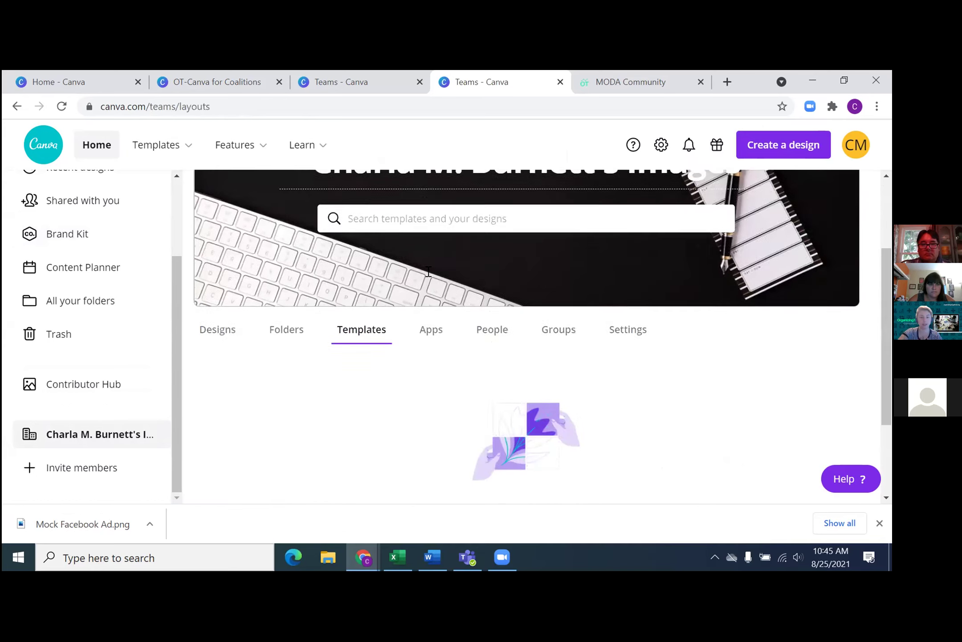
{"action": "scroll", "coordinate": [428, 272], "scroll_direction": "down", "scroll_amount": 2}
{"action": "left_click", "coordinate": [280, 250]}
{"action": "scroll", "coordinate": [451, 350], "scroll_direction": "down", "scroll_amount": 4}
{"action": "left_click", "coordinate": [262, 450]}
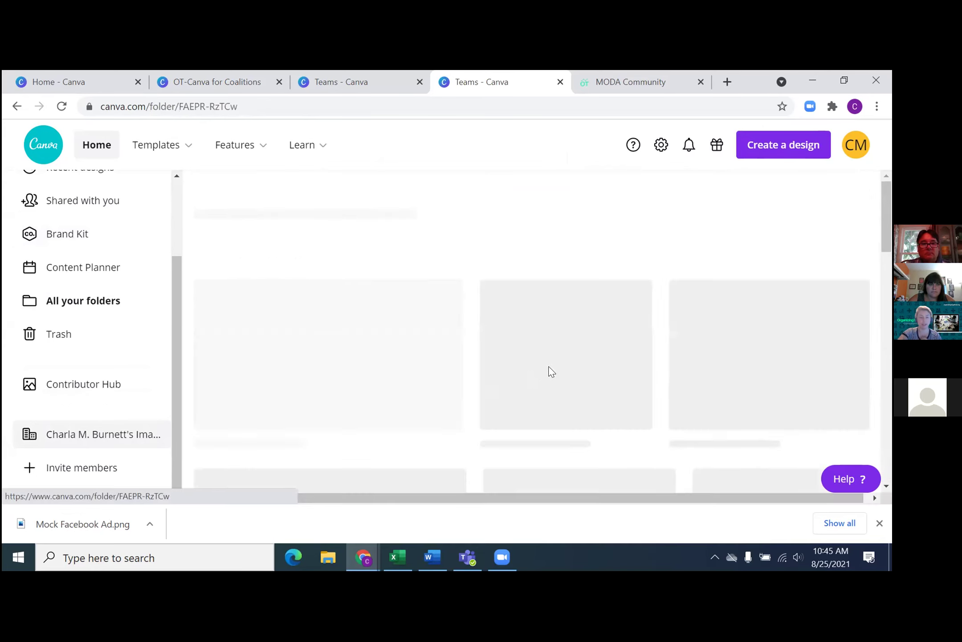
Find the OT-Consultant Price Menu in the Templates folder and open its original for editing.
{"action": "scroll", "coordinate": [544, 263], "scroll_direction": "down", "scroll_amount": 5}
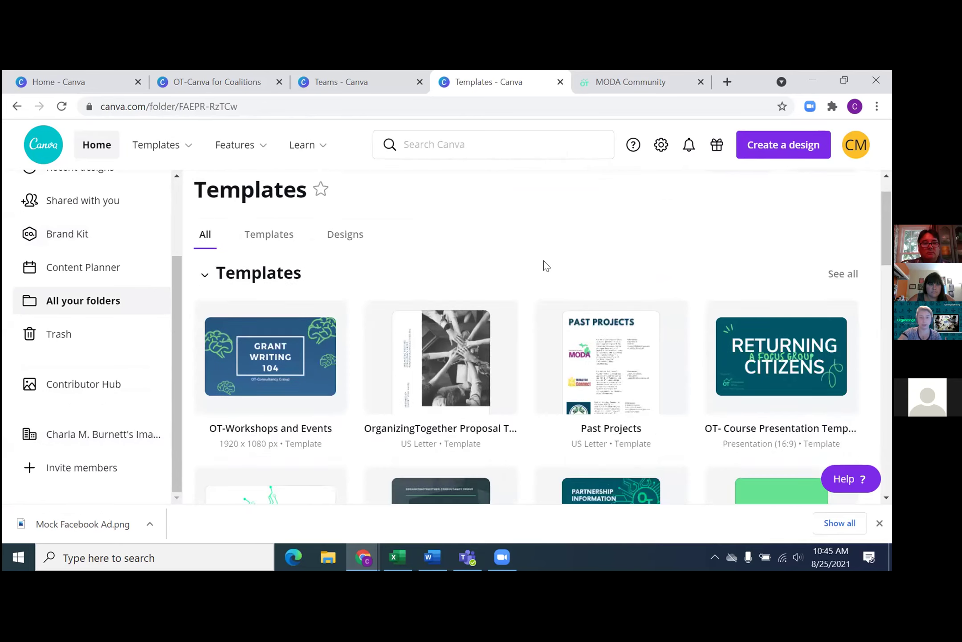
{"action": "scroll", "coordinate": [624, 263], "scroll_direction": "up", "scroll_amount": 1}
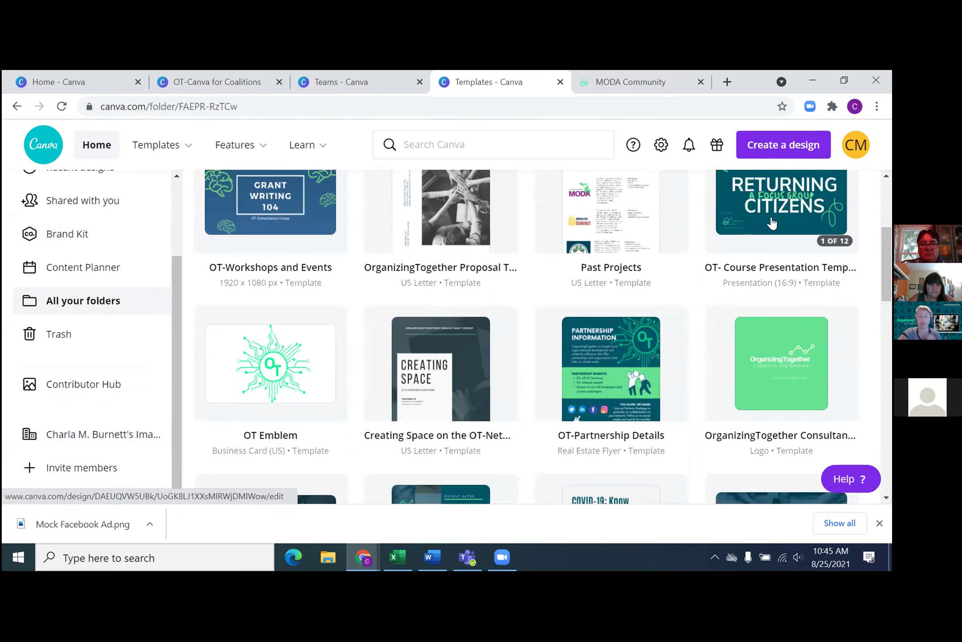
{"action": "scroll", "coordinate": [765, 232], "scroll_direction": "down", "scroll_amount": 2}
{"action": "scroll", "coordinate": [767, 241], "scroll_direction": "up", "scroll_amount": 3}
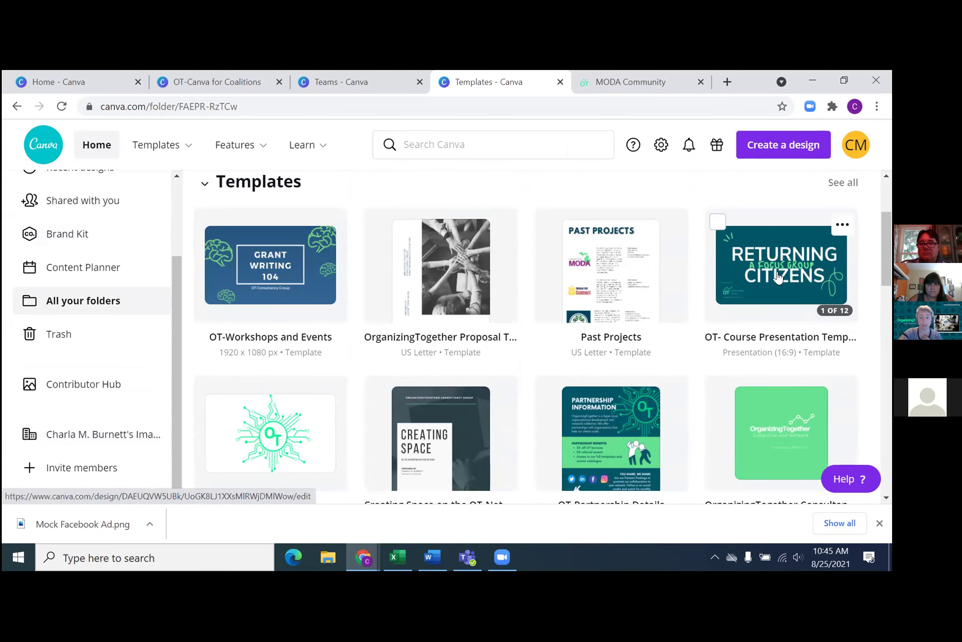
{"action": "scroll", "coordinate": [778, 277], "scroll_direction": "down", "scroll_amount": 2}
{"action": "scroll", "coordinate": [668, 305], "scroll_direction": "down", "scroll_amount": 4}
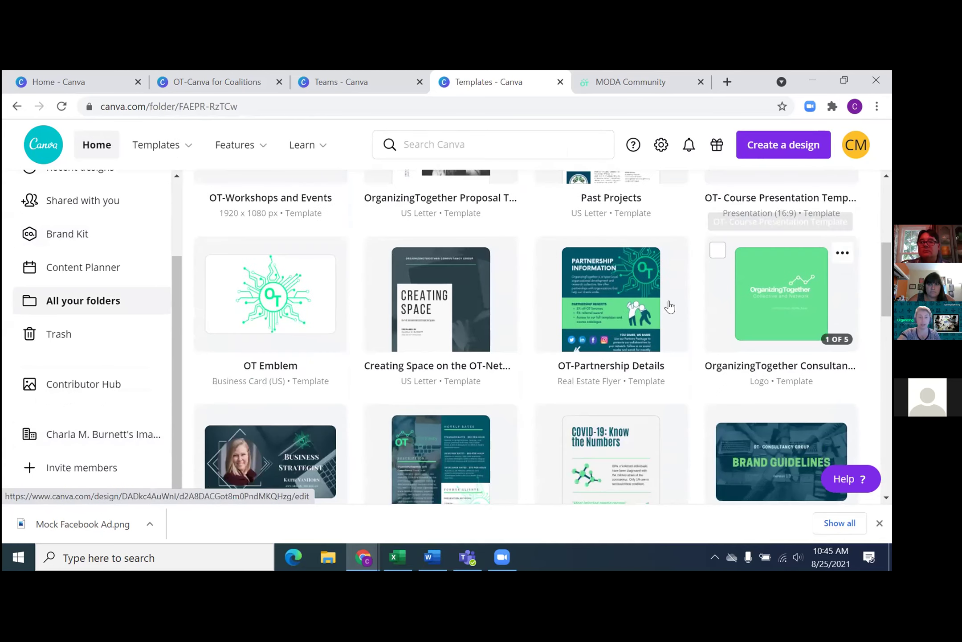
{"action": "scroll", "coordinate": [436, 350], "scroll_direction": "down", "scroll_amount": 2}
{"action": "left_click", "coordinate": [441, 338]}
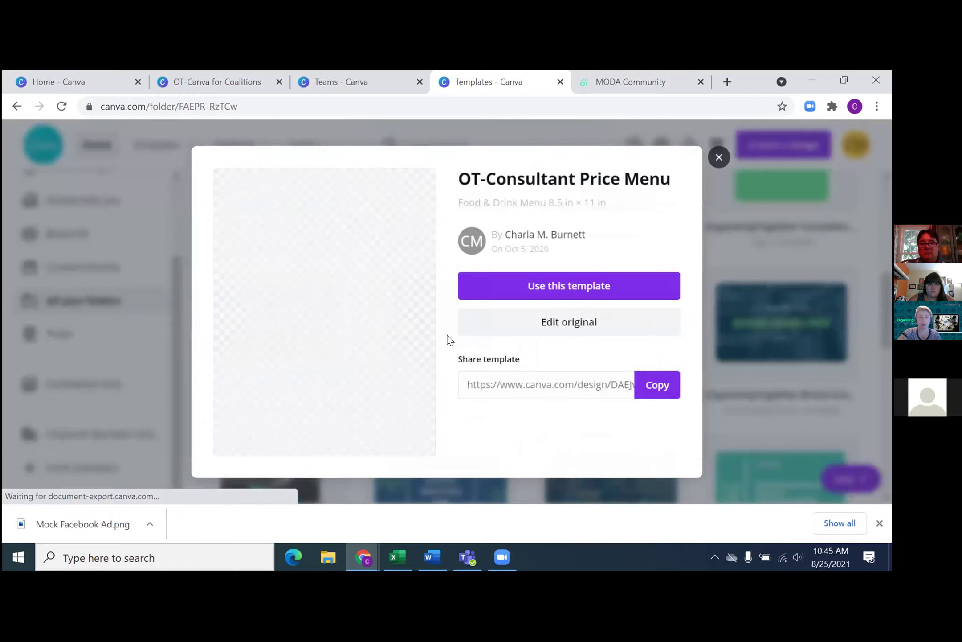
{"action": "left_click", "coordinate": [546, 330]}
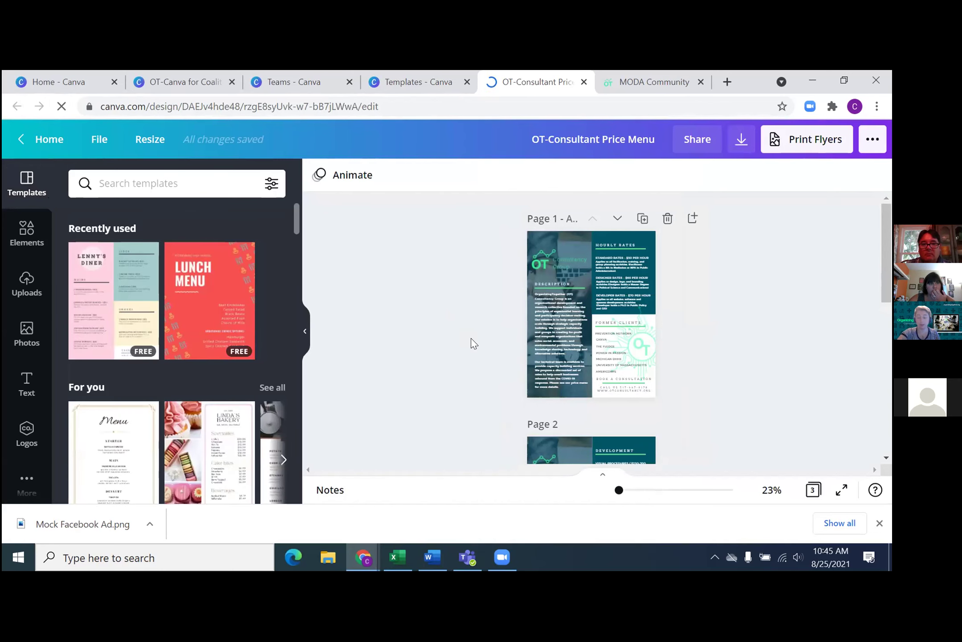
Examine the price menu's pages of services and rates at 44% zoom.
{"action": "mouse_move", "coordinate": [142, 329]}
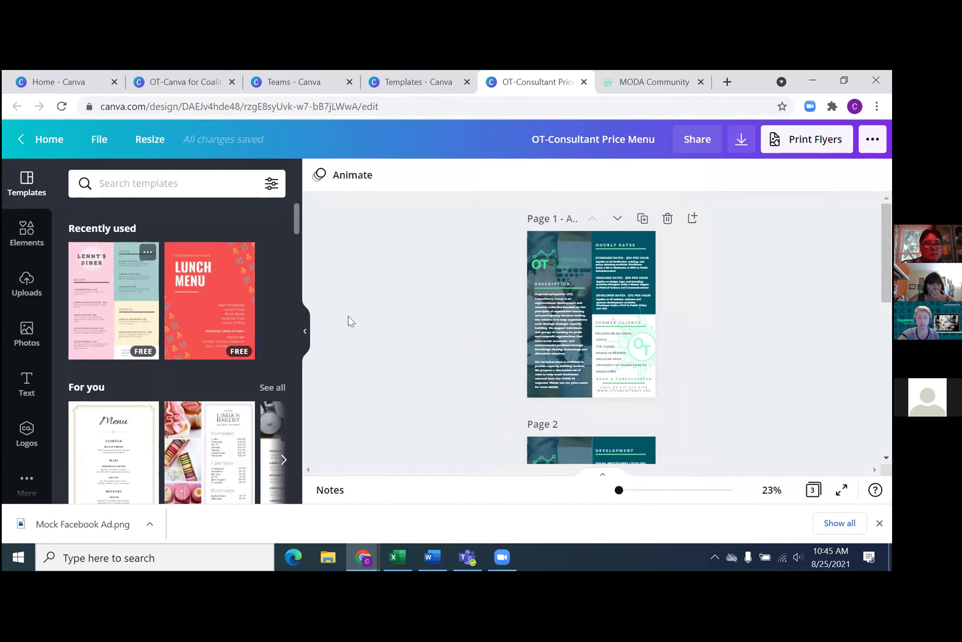
{"action": "left_click", "coordinate": [685, 491]}
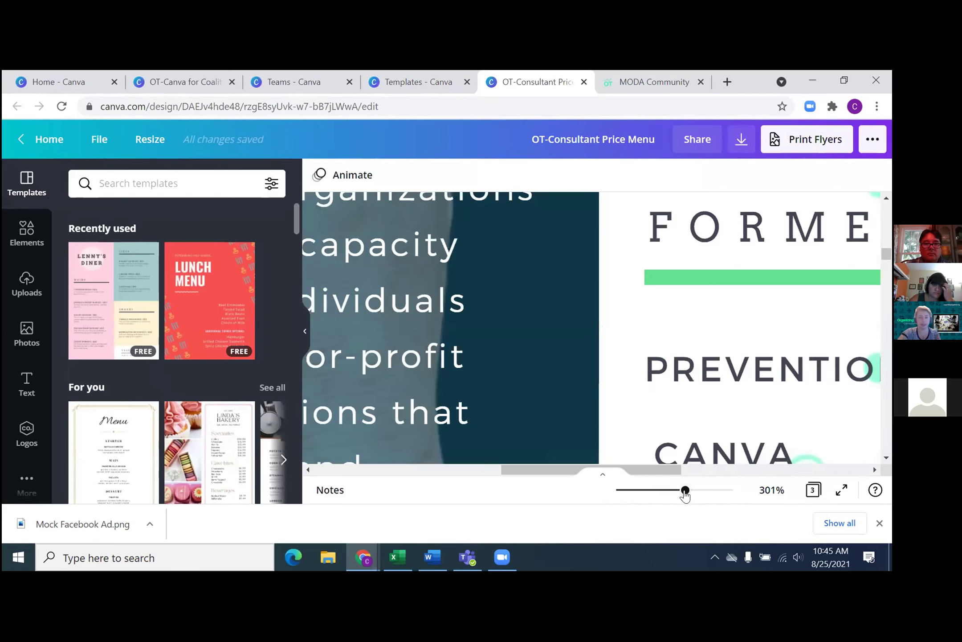
{"action": "left_click", "coordinate": [652, 490]}
{"action": "left_click_drag", "start_coordinate": [637, 493], "coordinate": [623, 492]}
{"action": "scroll", "coordinate": [480, 335], "scroll_direction": "down", "scroll_amount": 10}
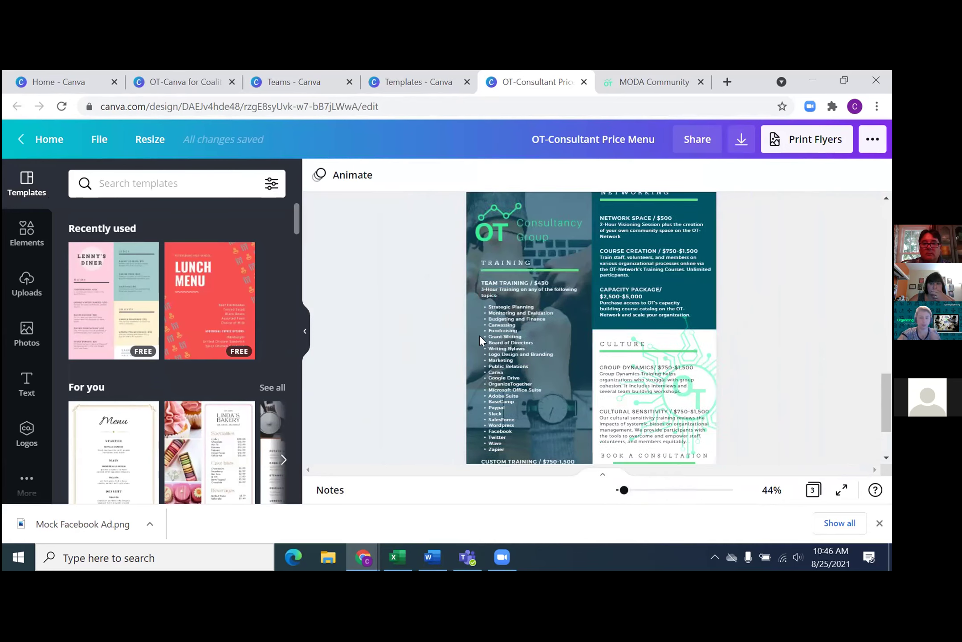
Add the Lenny's Diner menu template as page 4 of the price menu.
{"action": "left_click", "coordinate": [563, 429]}
{"action": "left_click", "coordinate": [117, 306]}
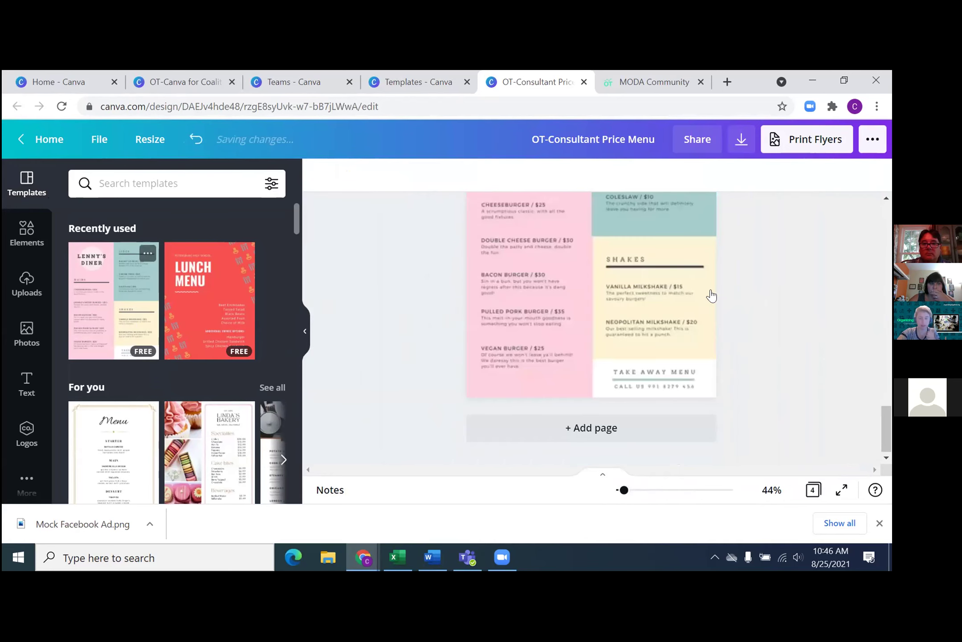
{"action": "left_click", "coordinate": [785, 346]}
Recolor the pink Mains panel on page 4 with the dark teal from the OT-Branding palette.
{"action": "left_click_drag", "start_coordinate": [886, 423], "coordinate": [888, 392]}
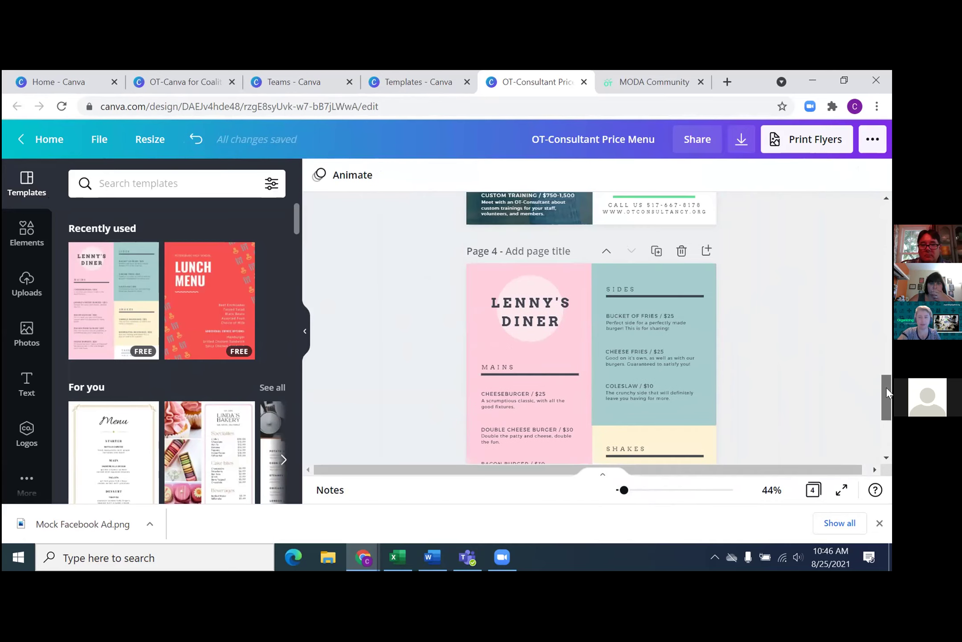
{"action": "left_click", "coordinate": [473, 272]}
{"action": "left_click", "coordinate": [319, 174]}
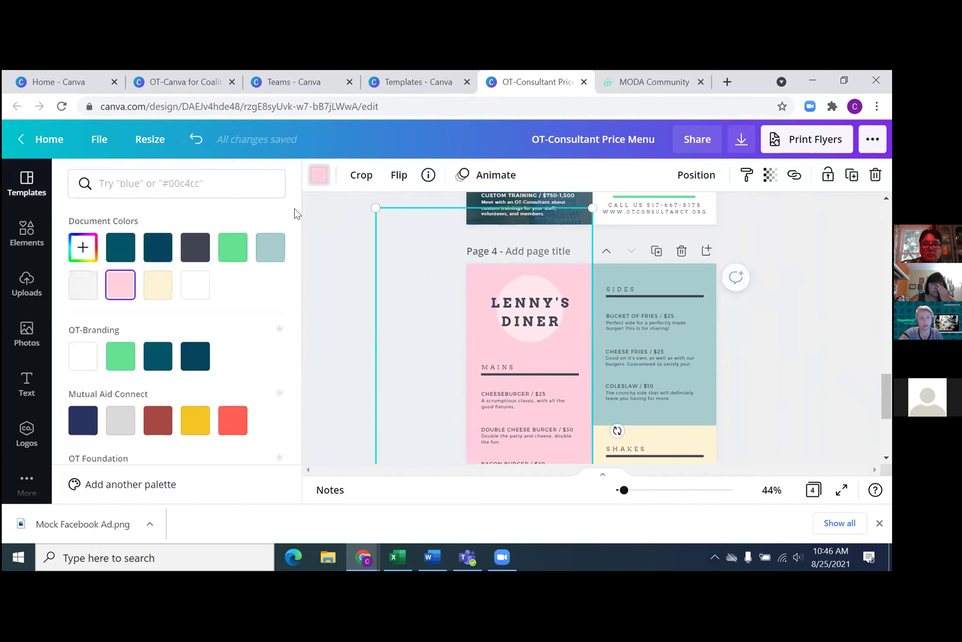
{"action": "left_click", "coordinate": [156, 352]}
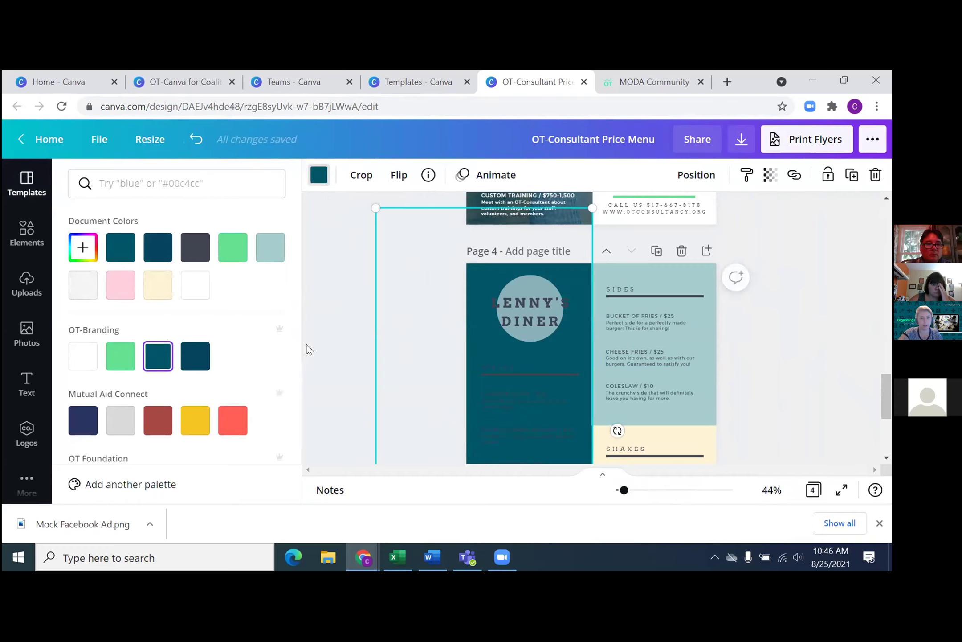
Recolor the circle behind the Lenny's Diner title to OT-Branding green and the title text to white.
{"action": "left_click", "coordinate": [523, 288]}
{"action": "left_click", "coordinate": [120, 366]}
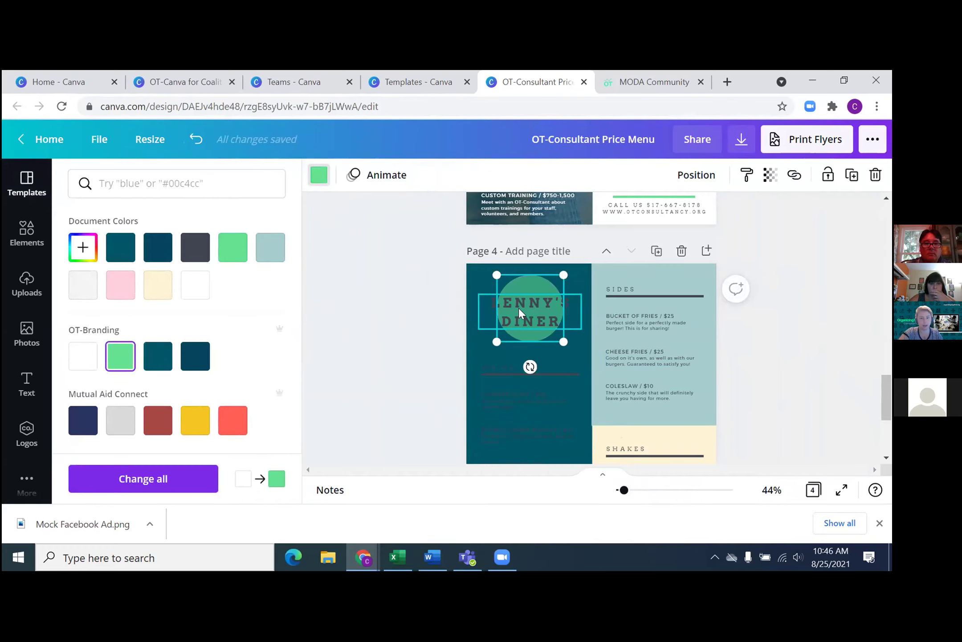
{"action": "left_click", "coordinate": [519, 307]}
{"action": "left_click", "coordinate": [530, 175]}
{"action": "left_click", "coordinate": [83, 356]}
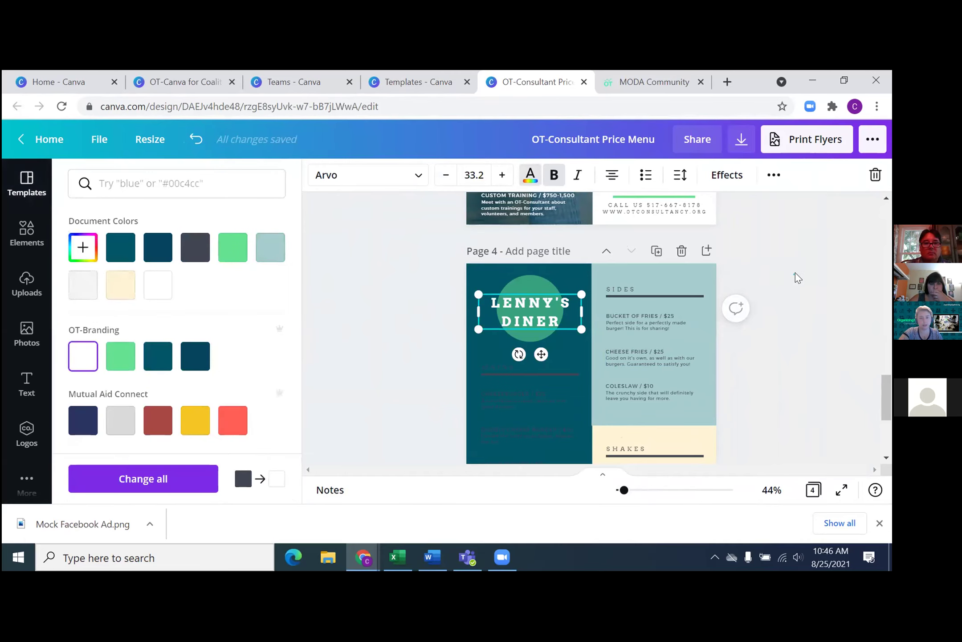
Recolor the Sides panel on page 4 with the OT-Branding green #64e291.
{"action": "left_click", "coordinate": [795, 274]}
{"action": "scroll", "coordinate": [758, 267], "scroll_direction": "down", "scroll_amount": 2}
{"action": "left_click", "coordinate": [683, 200]}
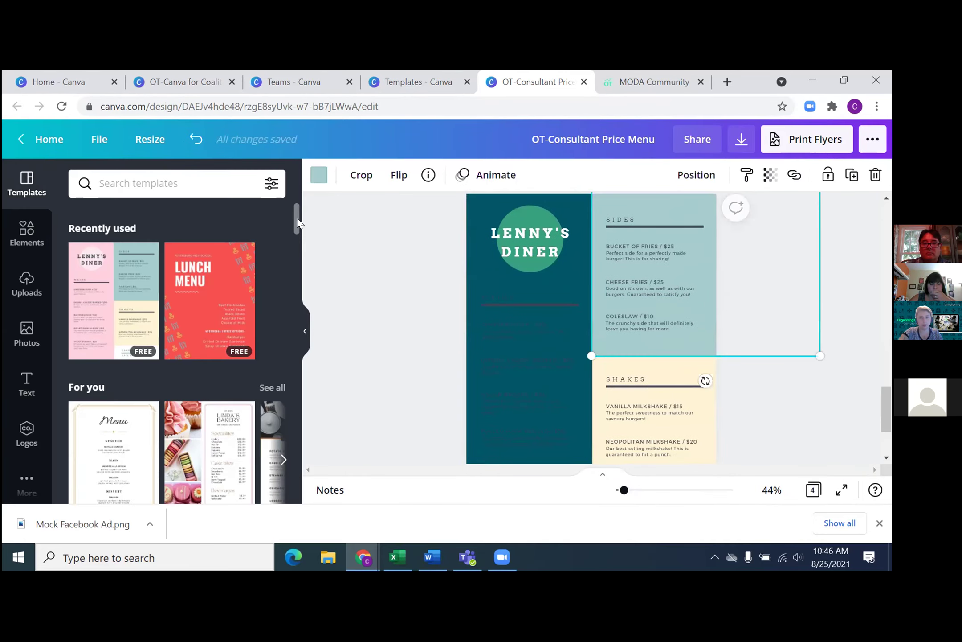
{"action": "left_click", "coordinate": [319, 174]}
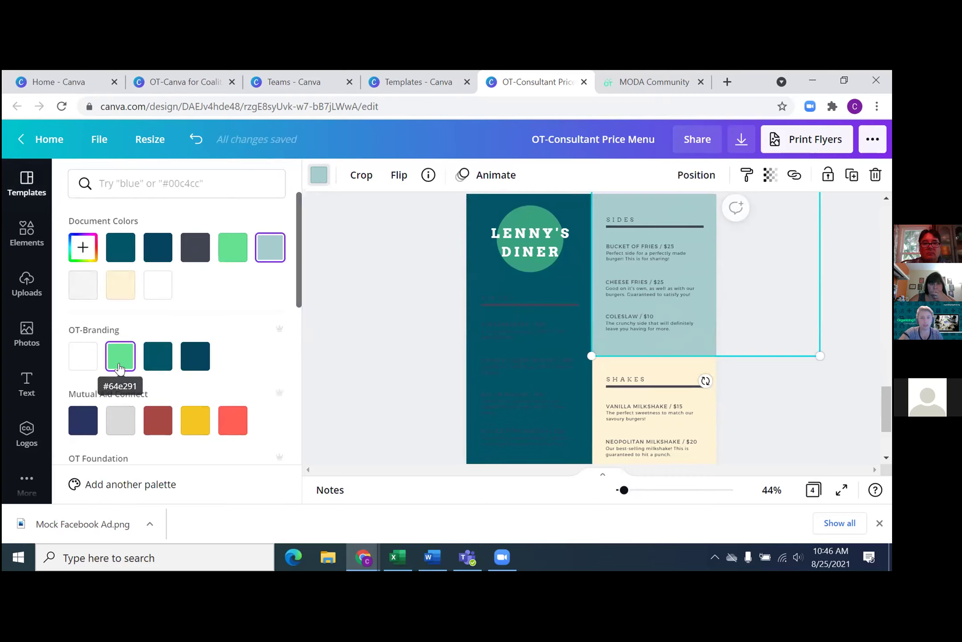
{"action": "left_click", "coordinate": [120, 368]}
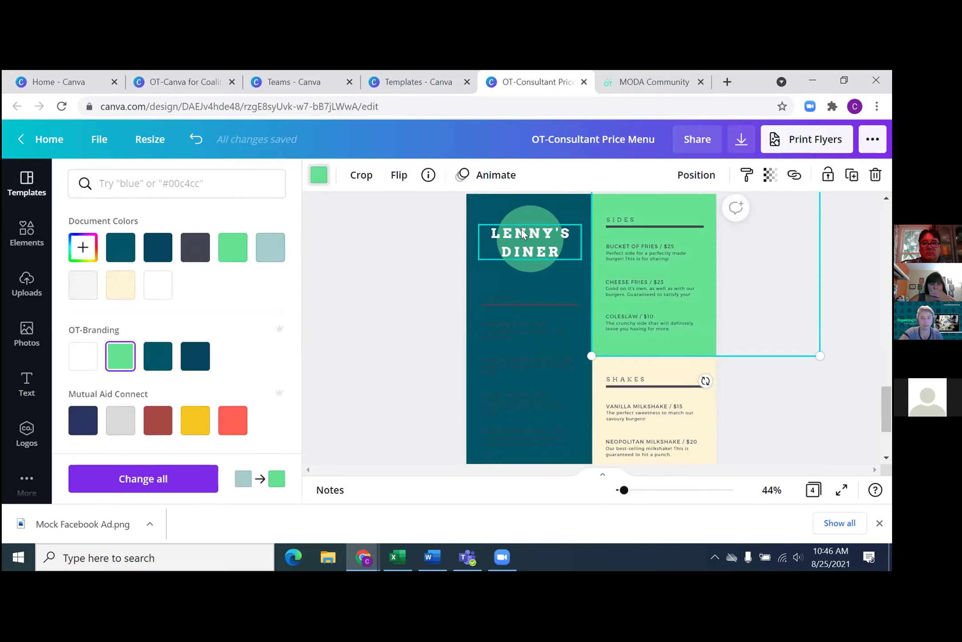
Set the Mains heading's text color on page 4 to the OT-Branding white.
{"action": "left_click", "coordinate": [508, 299]}
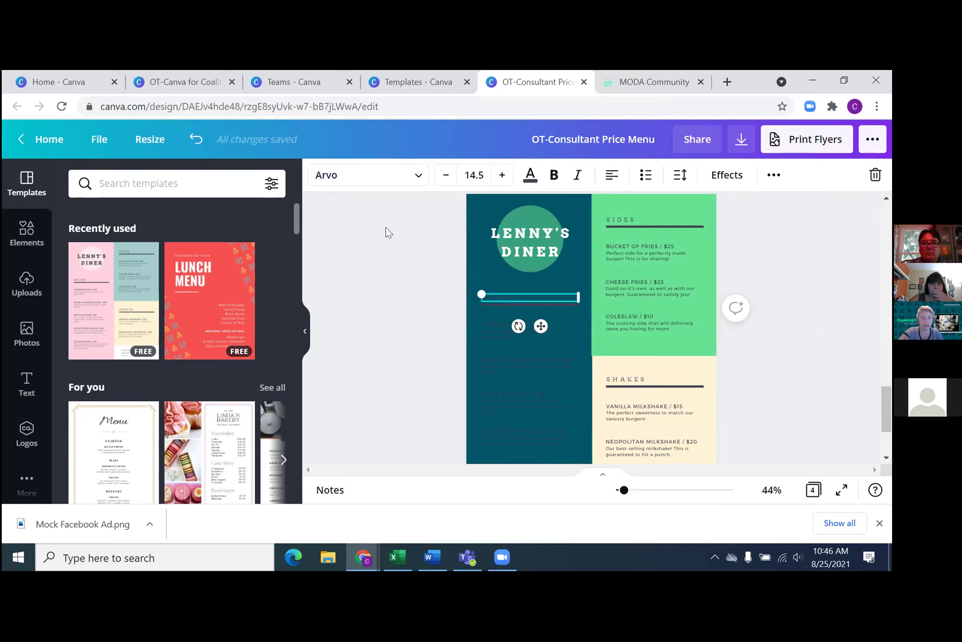
{"action": "left_click", "coordinate": [528, 176]}
{"action": "left_click", "coordinate": [83, 356]}
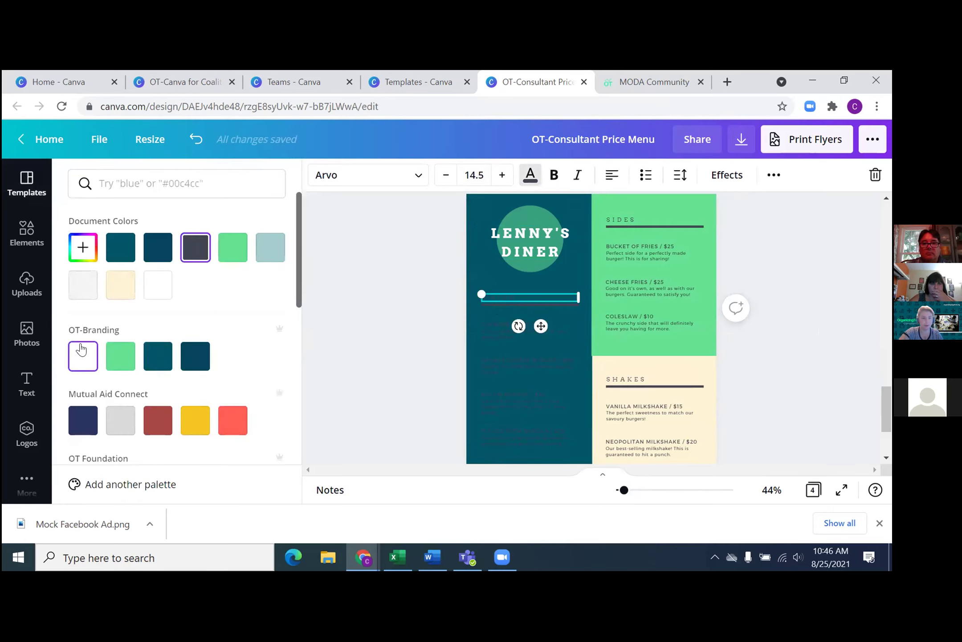
Examine the finished branded layout on page 3, including its Training, Networking and Culture sections.
{"action": "scroll", "coordinate": [486, 312], "scroll_direction": "up", "scroll_amount": 6}
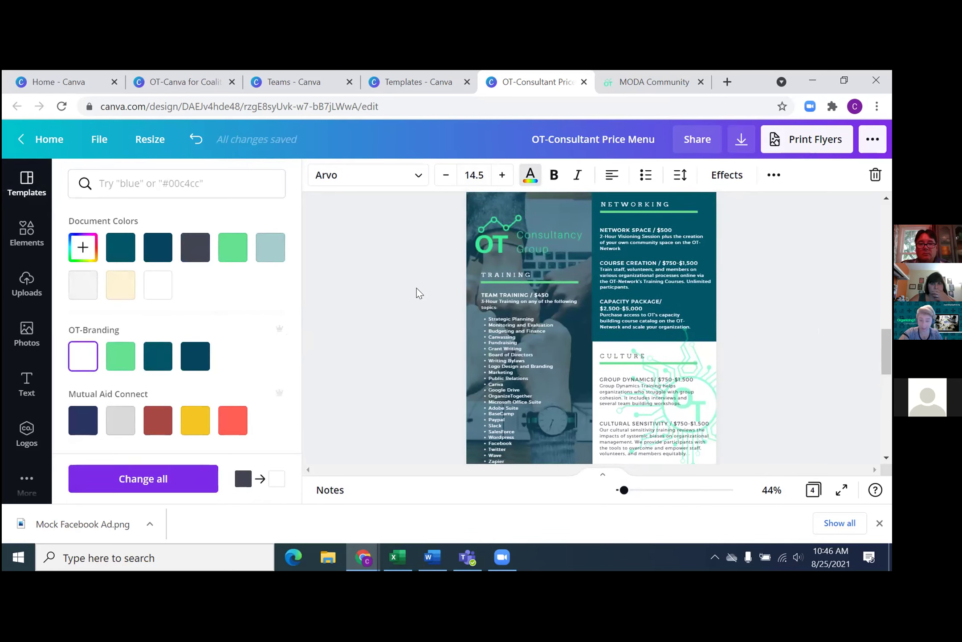
{"action": "left_click", "coordinate": [419, 293]}
{"action": "scroll", "coordinate": [417, 294], "scroll_direction": "down", "scroll_amount": 1}
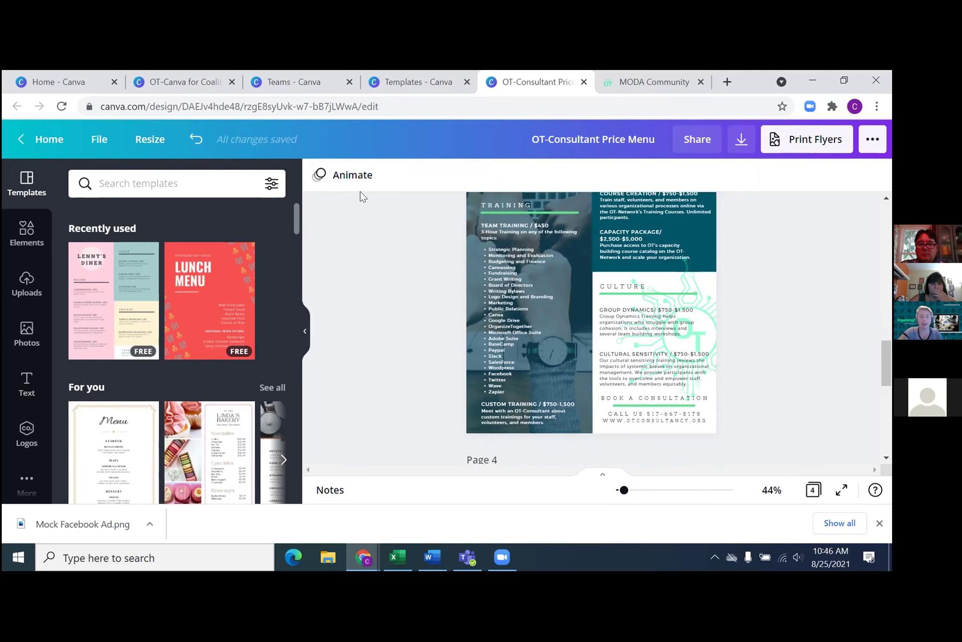
{"action": "scroll", "coordinate": [383, 260], "scroll_direction": "up", "scroll_amount": 2}
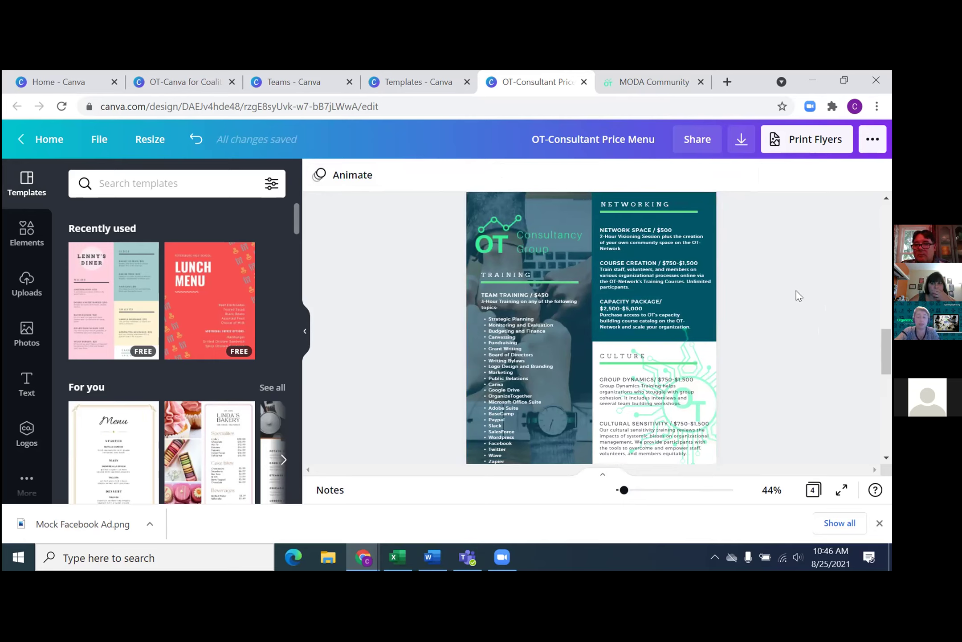
{"action": "scroll", "coordinate": [796, 294], "scroll_direction": "down", "scroll_amount": 1}
{"action": "scroll", "coordinate": [793, 291], "scroll_direction": "down", "scroll_amount": 2}
{"action": "scroll", "coordinate": [792, 290], "scroll_direction": "up", "scroll_amount": 3}
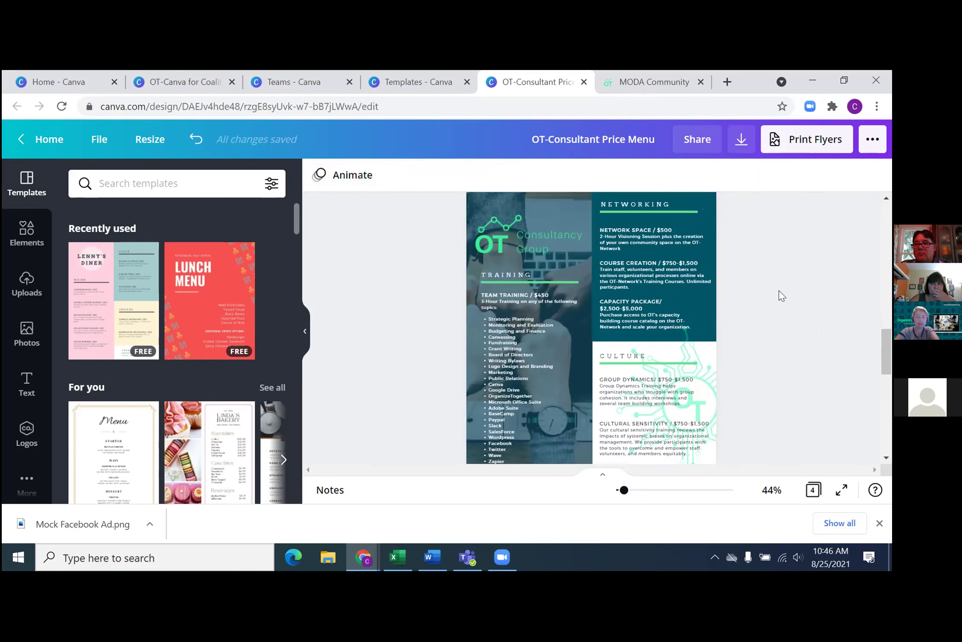
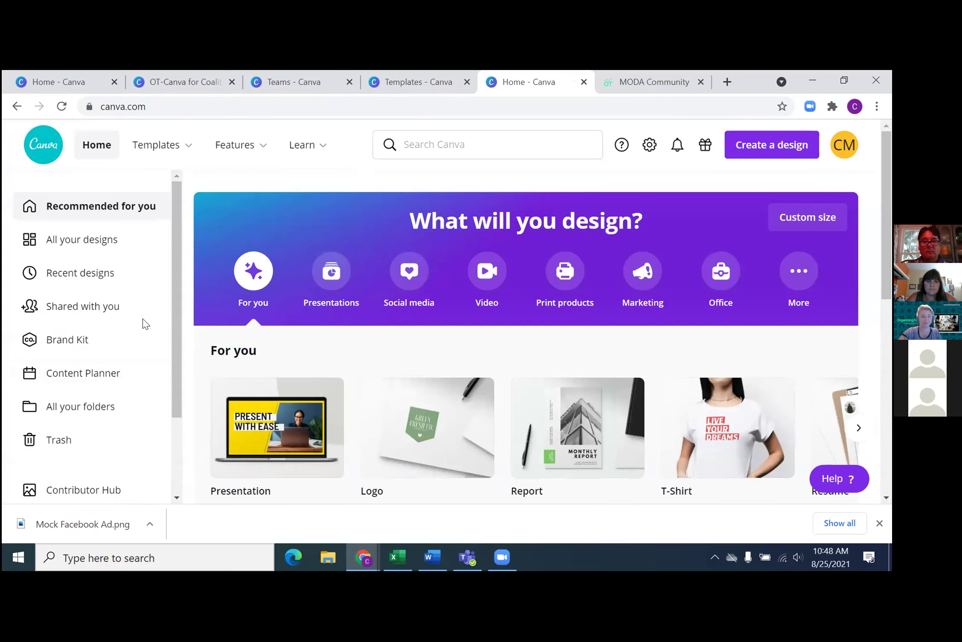
Look over the home page's navigation and recent designs, and open the list of all designs.
{"action": "scroll", "coordinate": [108, 421], "scroll_direction": "down", "scroll_amount": 2}
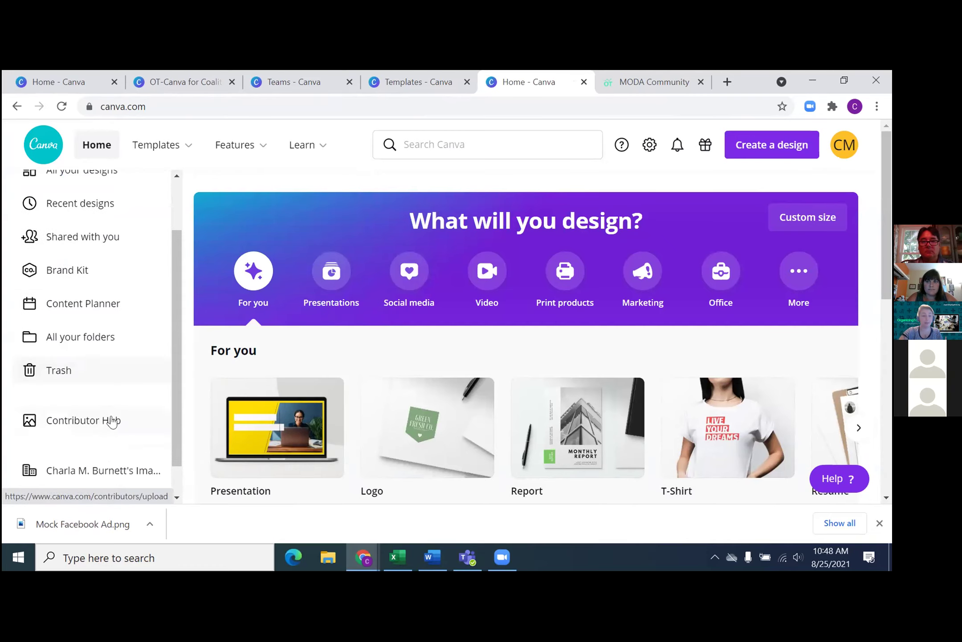
{"action": "scroll", "coordinate": [96, 374], "scroll_direction": "down", "scroll_amount": 1}
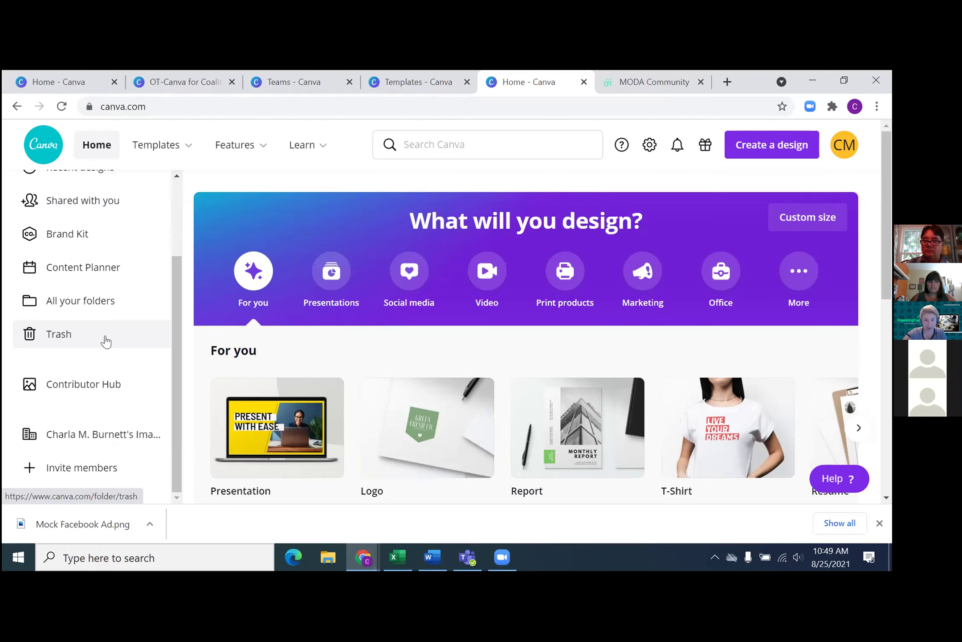
{"action": "scroll", "coordinate": [354, 377], "scroll_direction": "down", "scroll_amount": 3}
{"action": "scroll", "coordinate": [342, 363], "scroll_direction": "down", "scroll_amount": 2}
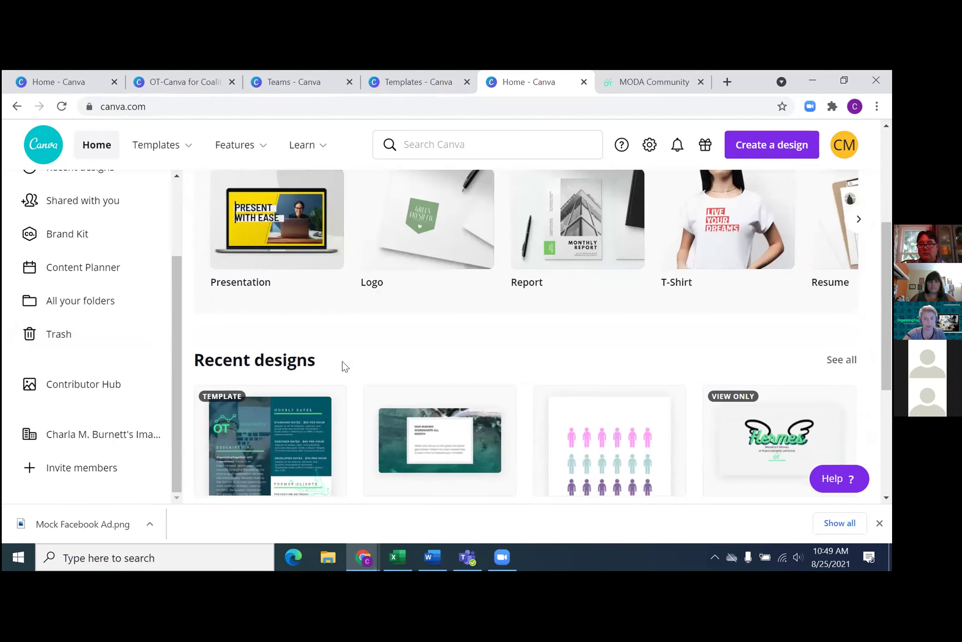
{"action": "scroll", "coordinate": [107, 334], "scroll_direction": "up", "scroll_amount": 3}
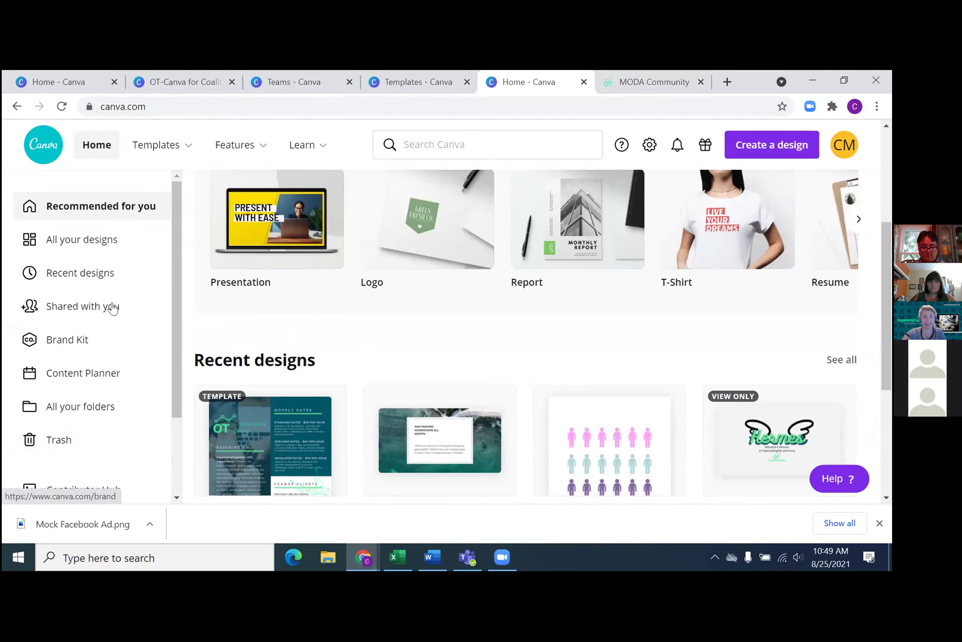
{"action": "left_click", "coordinate": [82, 240]}
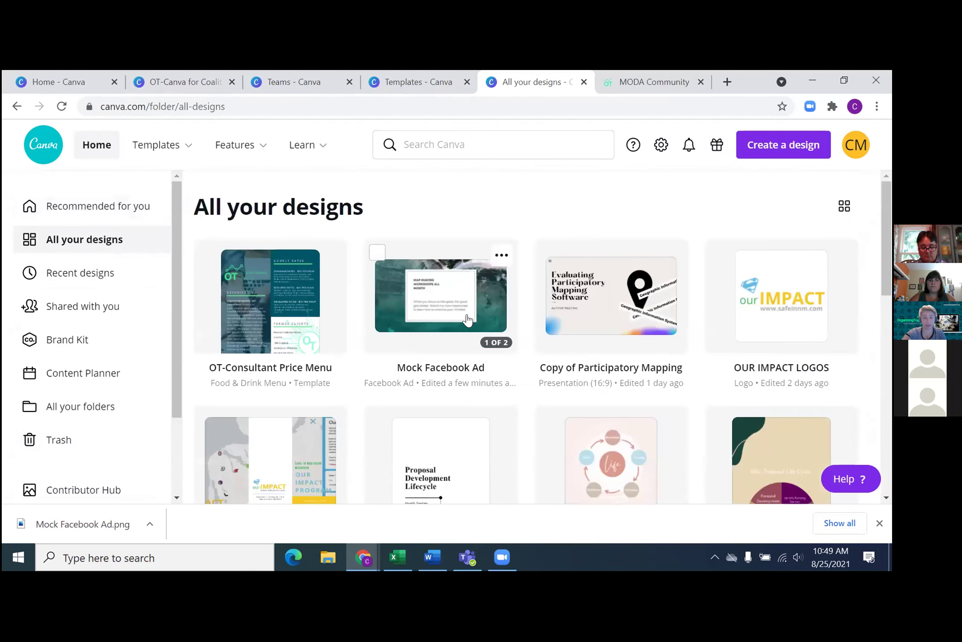
Find the OT-Consultants Guidebook presentation among all designs and open it for editing.
{"action": "scroll", "coordinate": [539, 307], "scroll_direction": "down", "scroll_amount": 5}
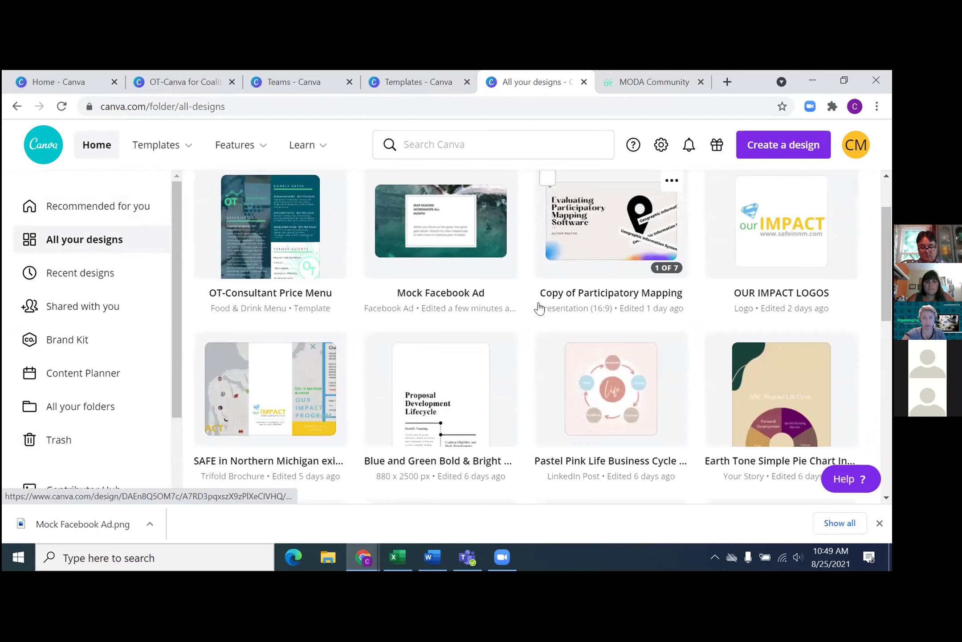
{"action": "scroll", "coordinate": [563, 369], "scroll_direction": "down", "scroll_amount": 5}
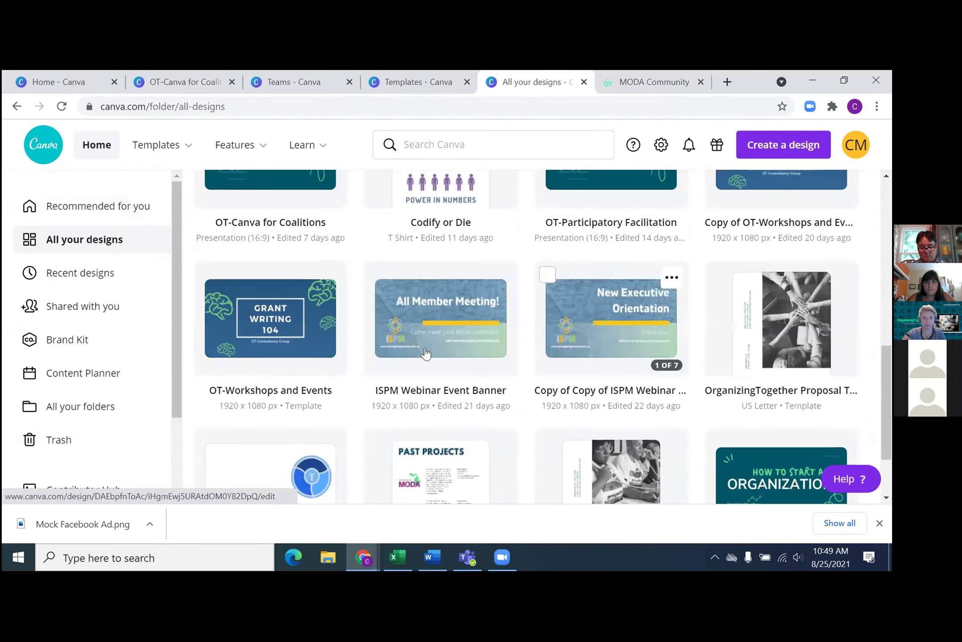
{"action": "scroll", "coordinate": [742, 403], "scroll_direction": "down", "scroll_amount": 6}
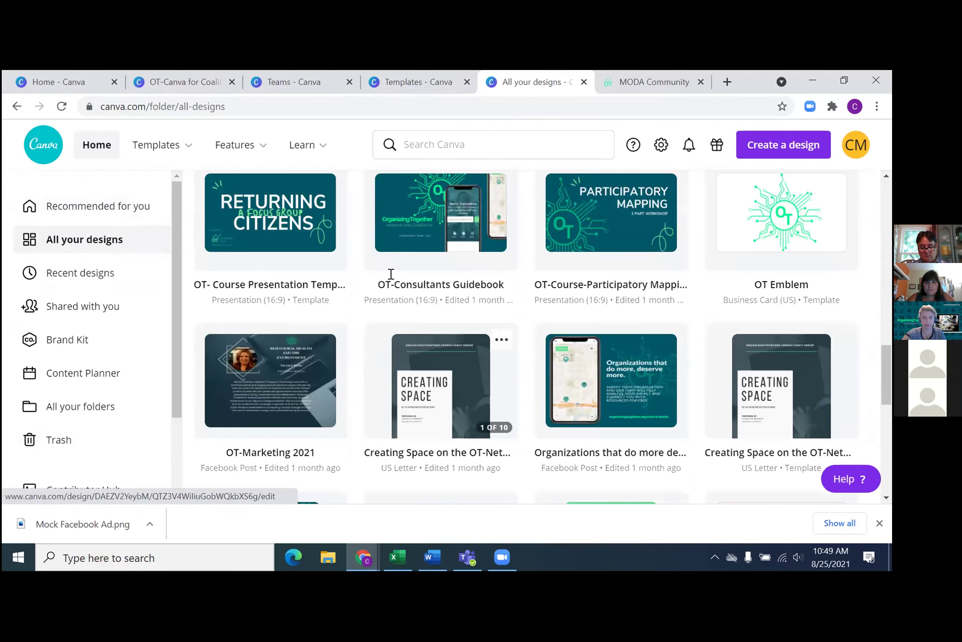
{"action": "left_click", "coordinate": [398, 226]}
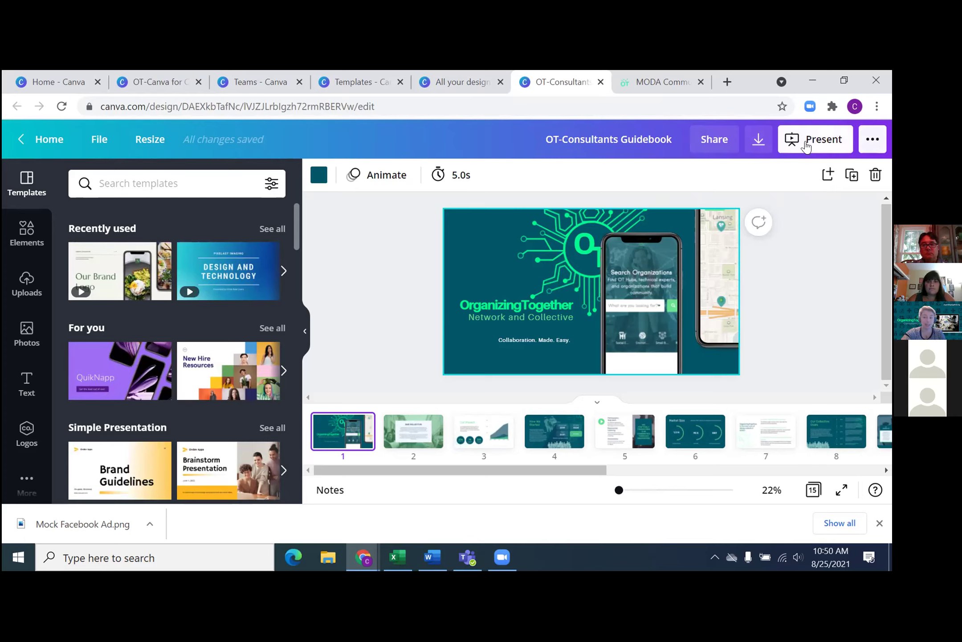
Publish the OT-Consultants Guidebook as a website in the Scrolling web style and select the opened site's address.
{"action": "left_click", "coordinate": [872, 140]}
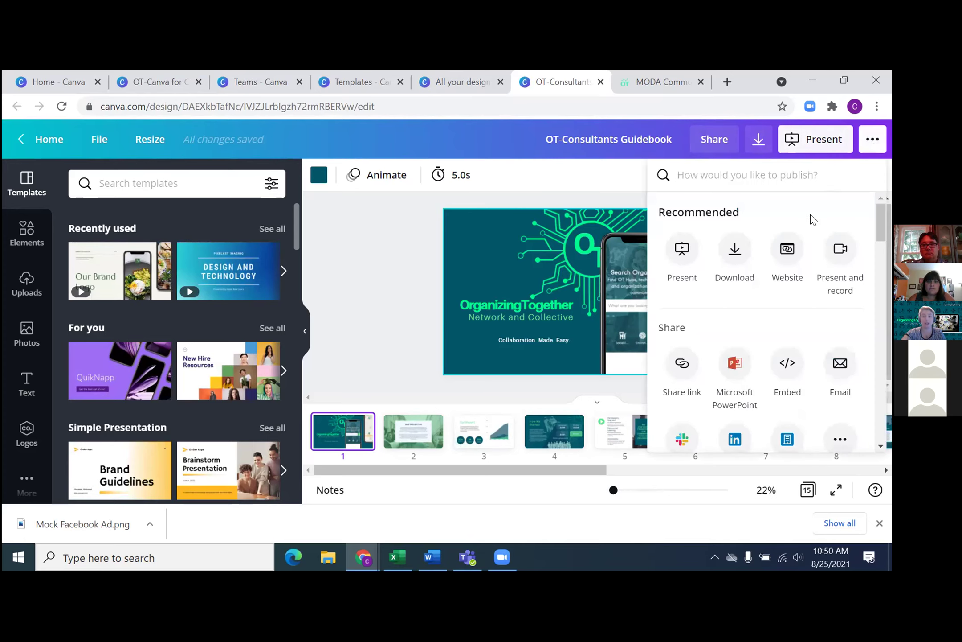
{"action": "left_click", "coordinate": [785, 248]}
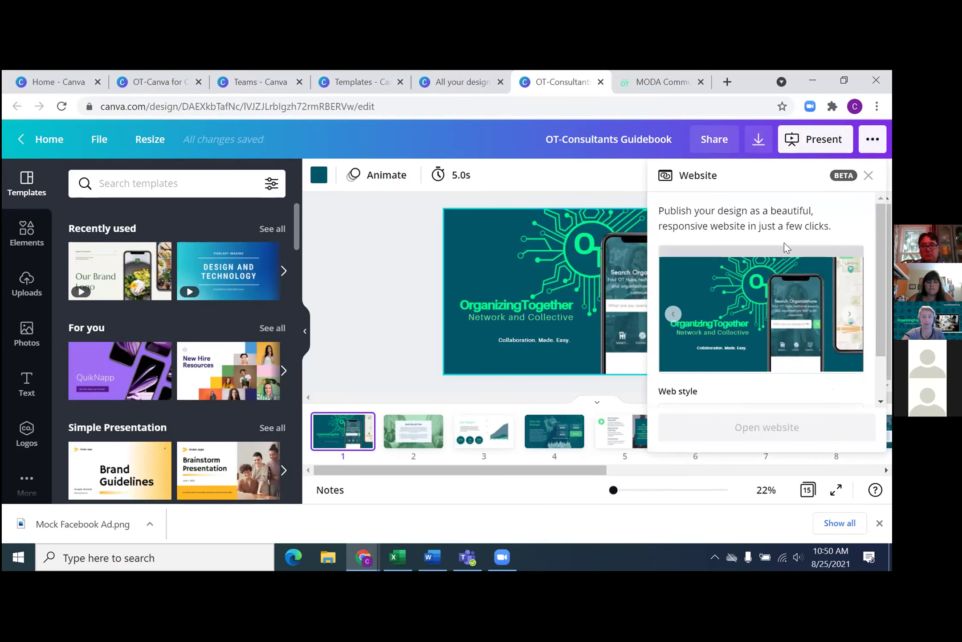
{"action": "scroll", "coordinate": [713, 403], "scroll_direction": "down", "scroll_amount": 1}
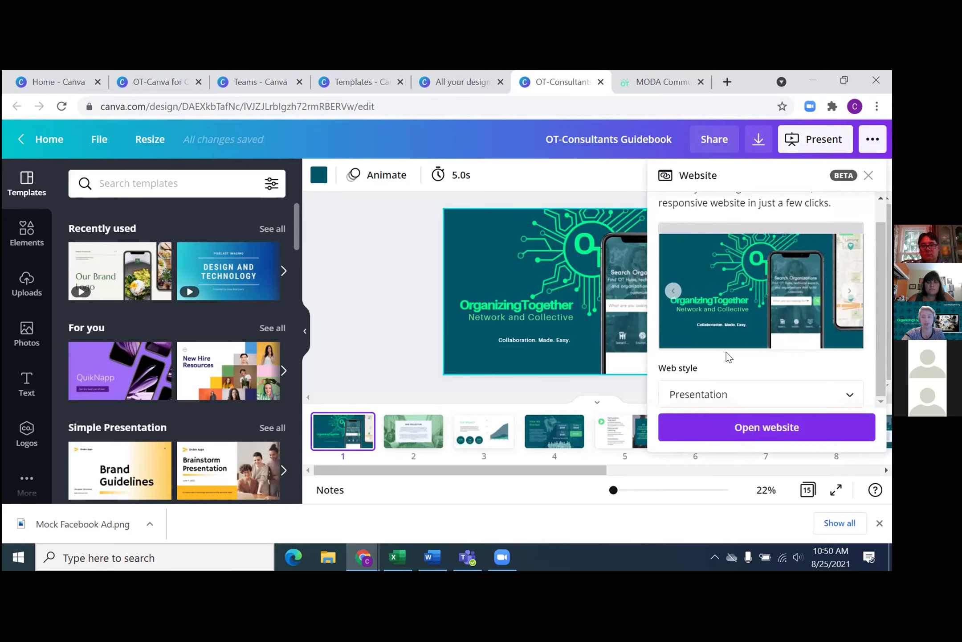
{"action": "left_click", "coordinate": [722, 396]}
{"action": "left_click", "coordinate": [728, 406]}
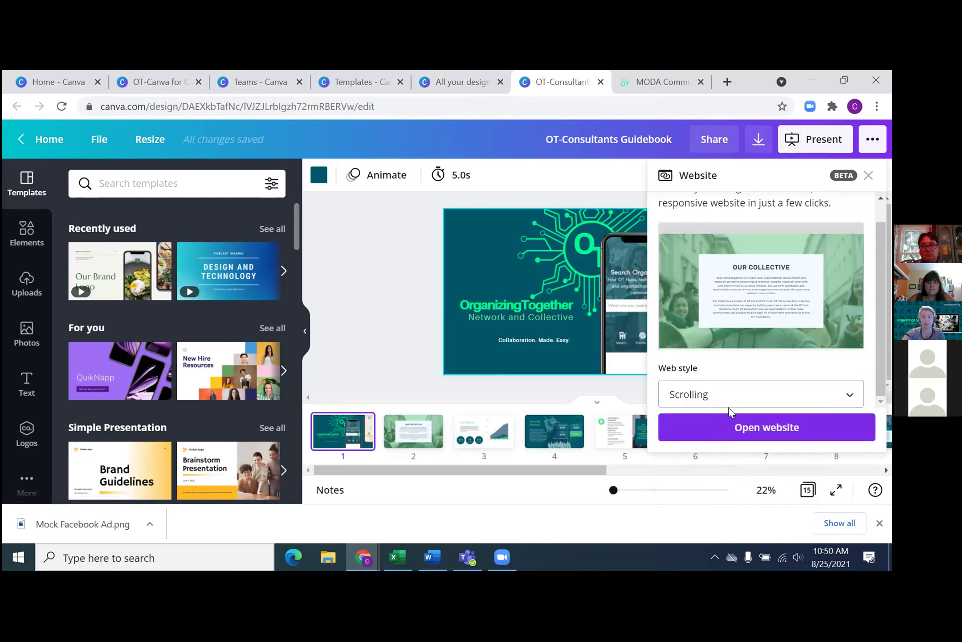
{"action": "left_click", "coordinate": [727, 427]}
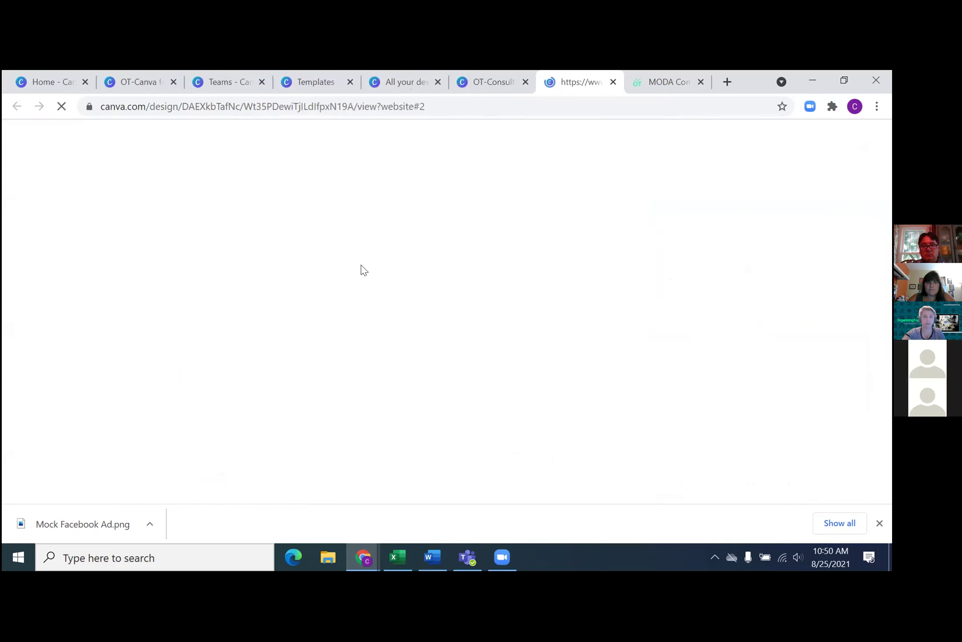
{"action": "left_click", "coordinate": [277, 107]}
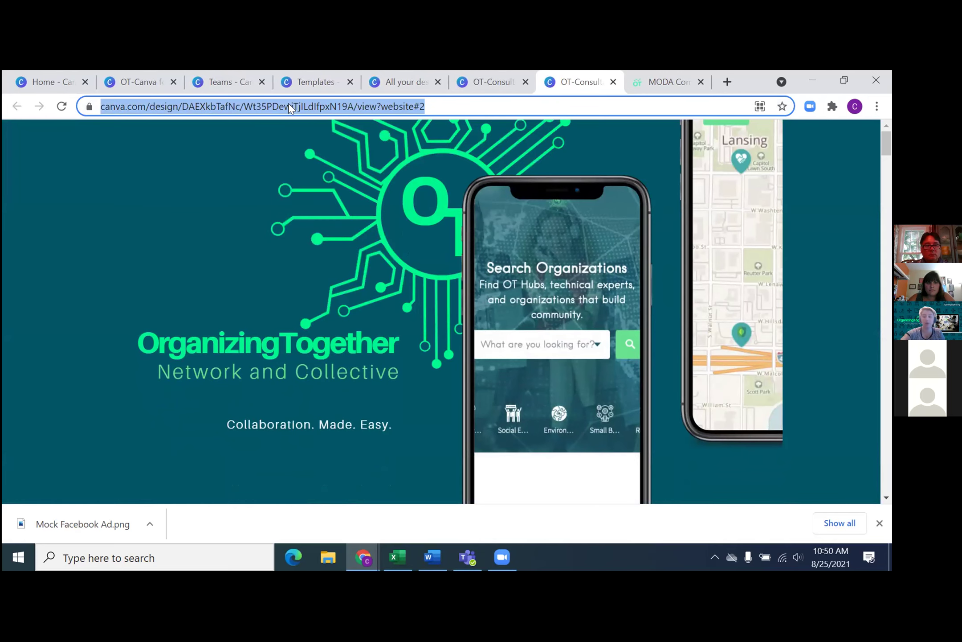
{"action": "left_click", "coordinate": [879, 523]}
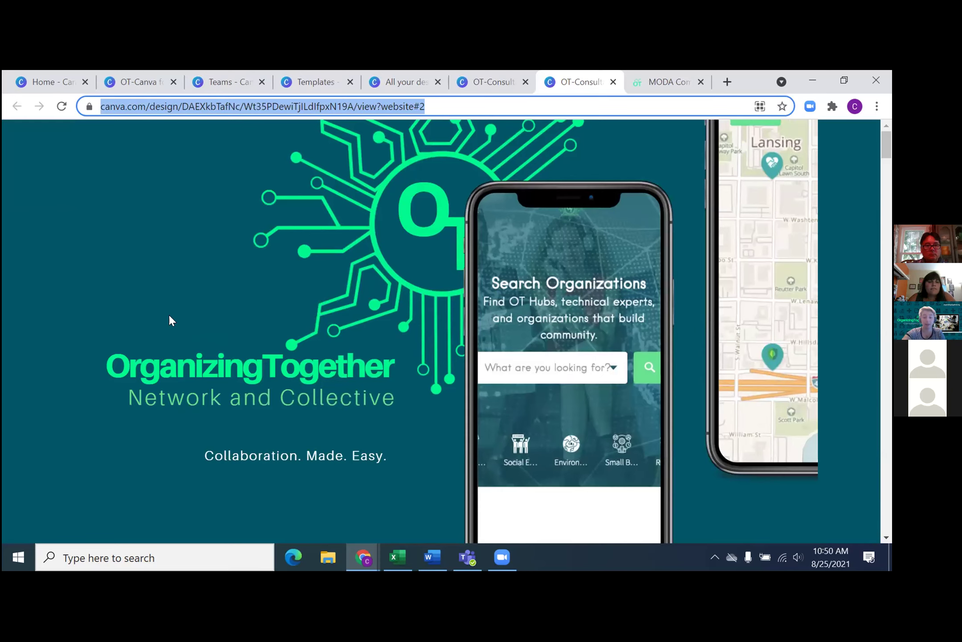
Return to the guidebook's website settings, set the web style to Classic navigation and open the website.
{"action": "left_click", "coordinate": [487, 81]}
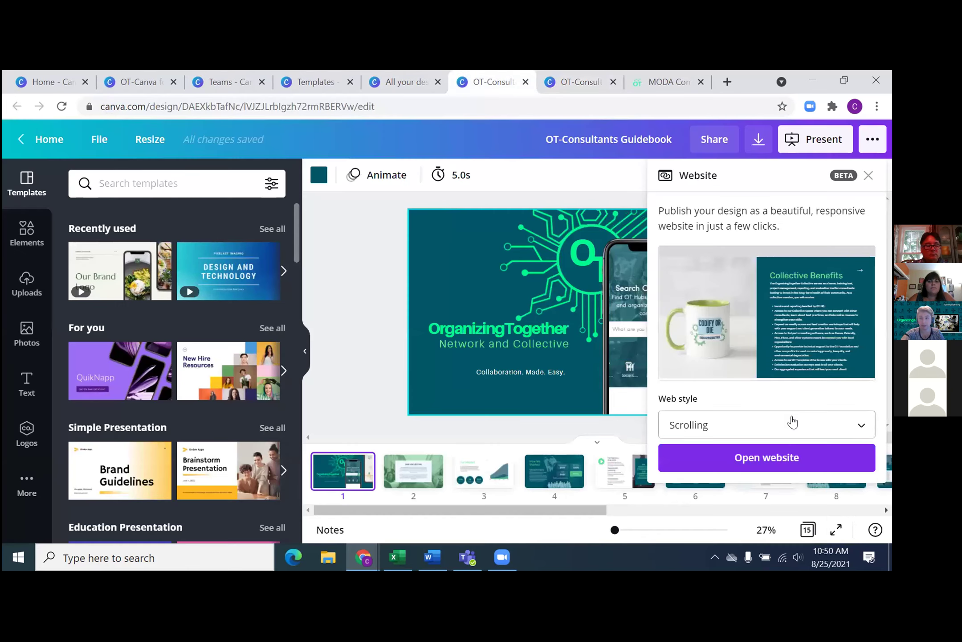
{"action": "left_click", "coordinate": [793, 421]}
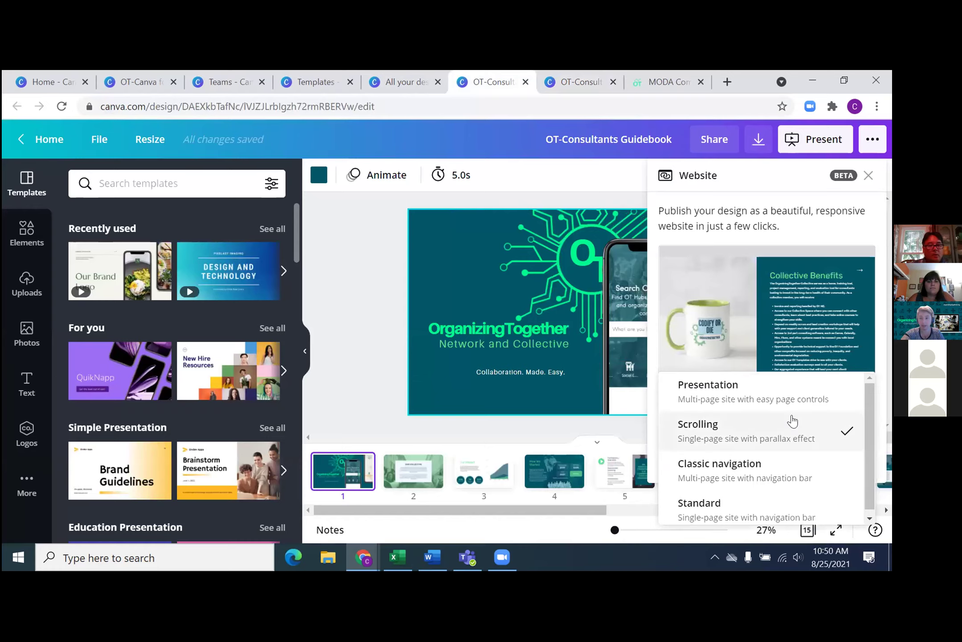
{"action": "left_click", "coordinate": [774, 473]}
{"action": "left_click", "coordinate": [760, 458]}
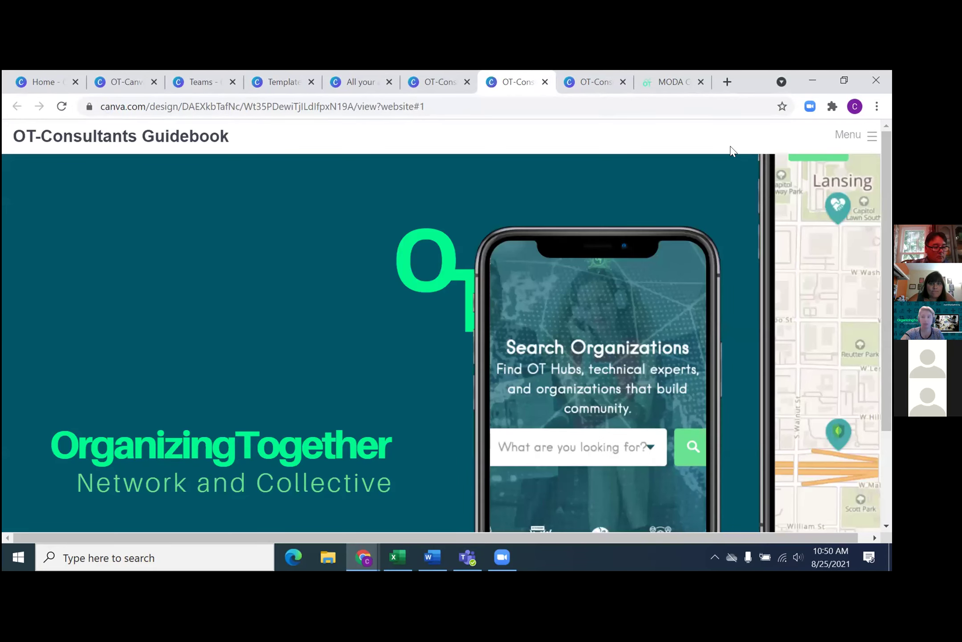
Look over the Classic navigation website's list of pages and go to the Our Collective page.
{"action": "left_click", "coordinate": [849, 136]}
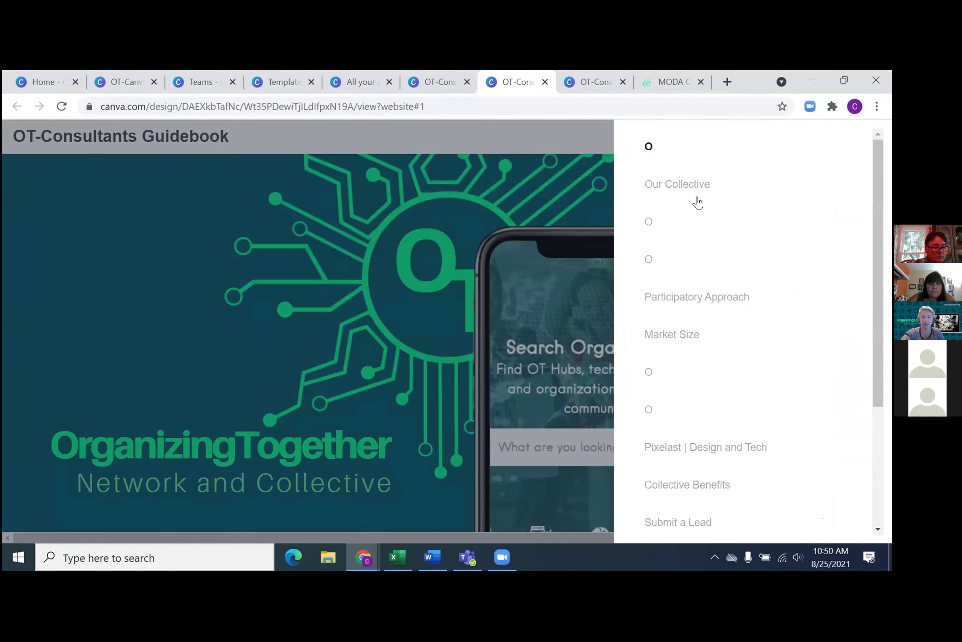
{"action": "scroll", "coordinate": [672, 446], "scroll_direction": "down", "scroll_amount": 4}
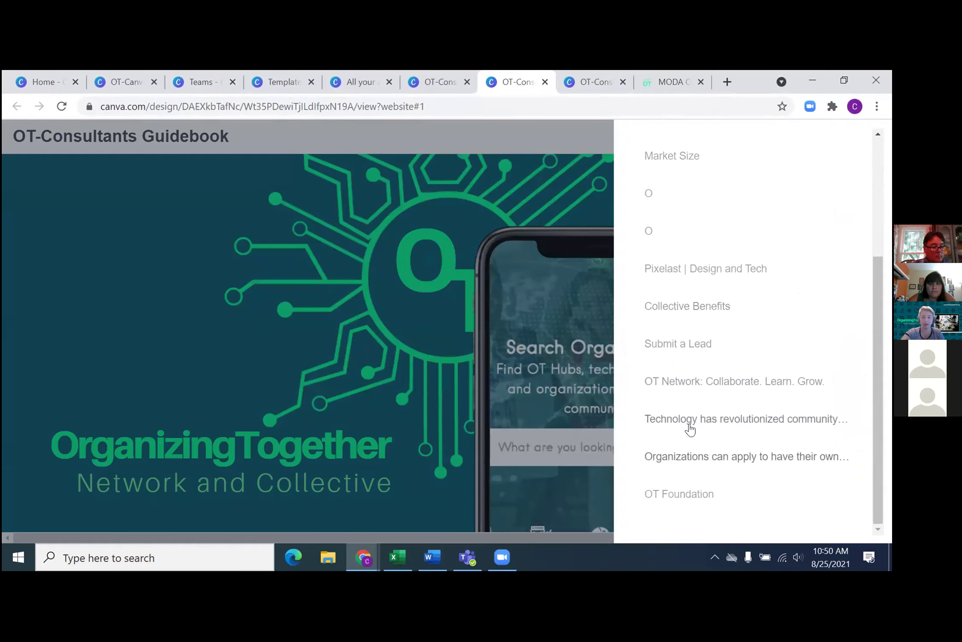
{"action": "scroll", "coordinate": [682, 379], "scroll_direction": "up", "scroll_amount": 4}
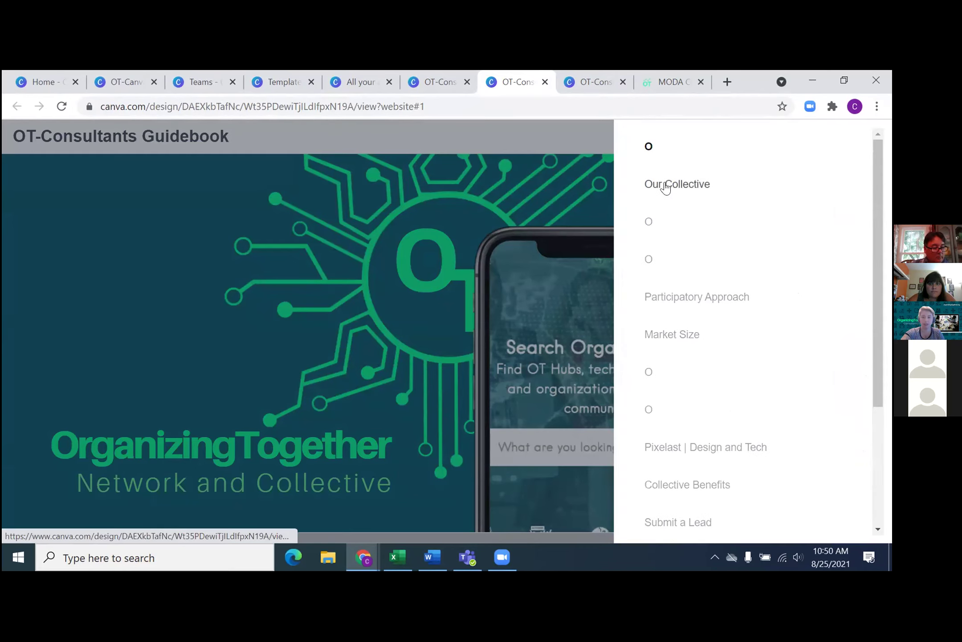
{"action": "left_click", "coordinate": [665, 183]}
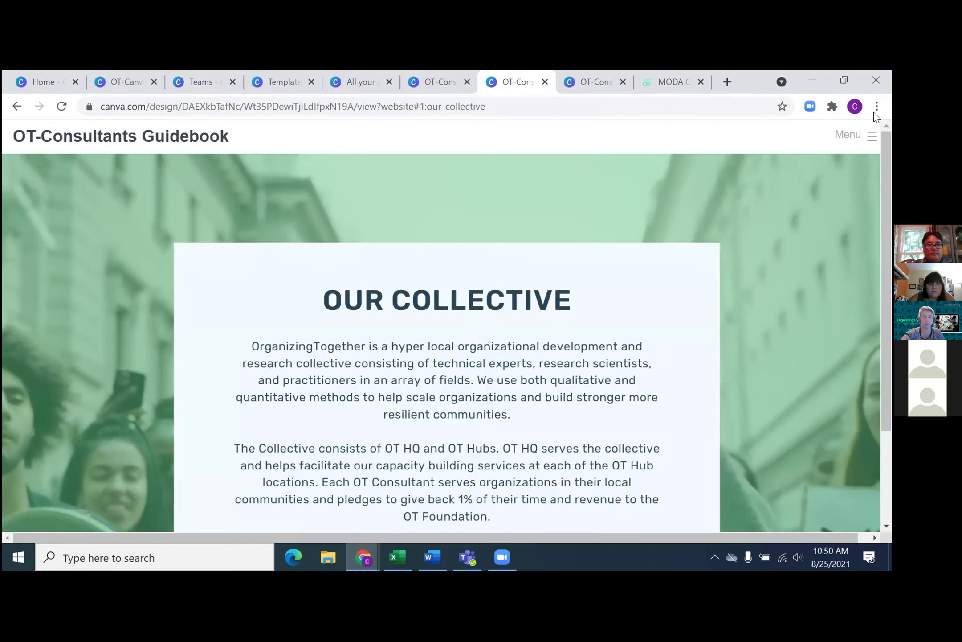
Go to the website's third page, Our Impact, and look over its text, figures and chart.
{"action": "left_click", "coordinate": [864, 138]}
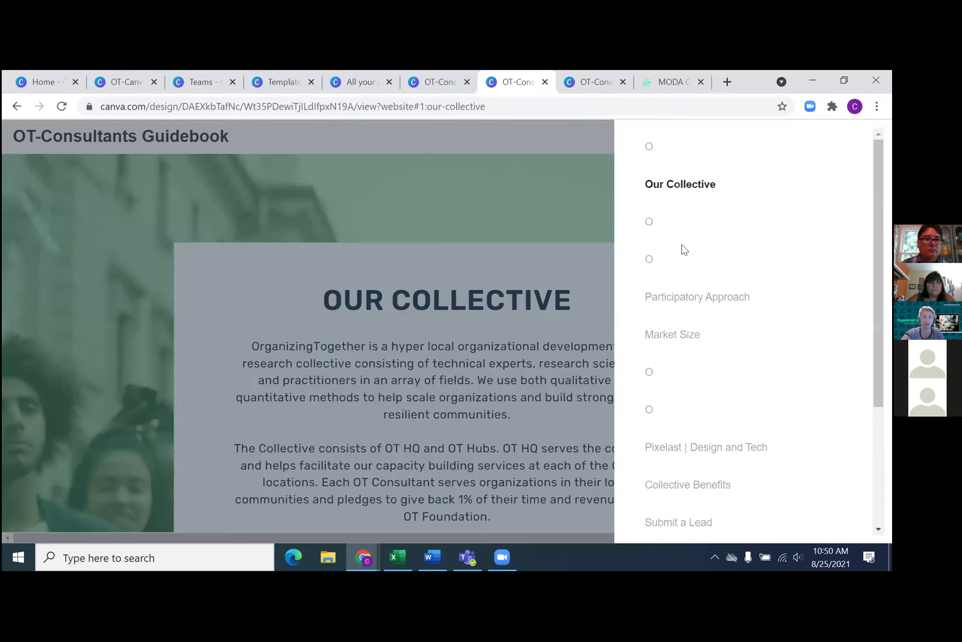
{"action": "left_click", "coordinate": [655, 222]}
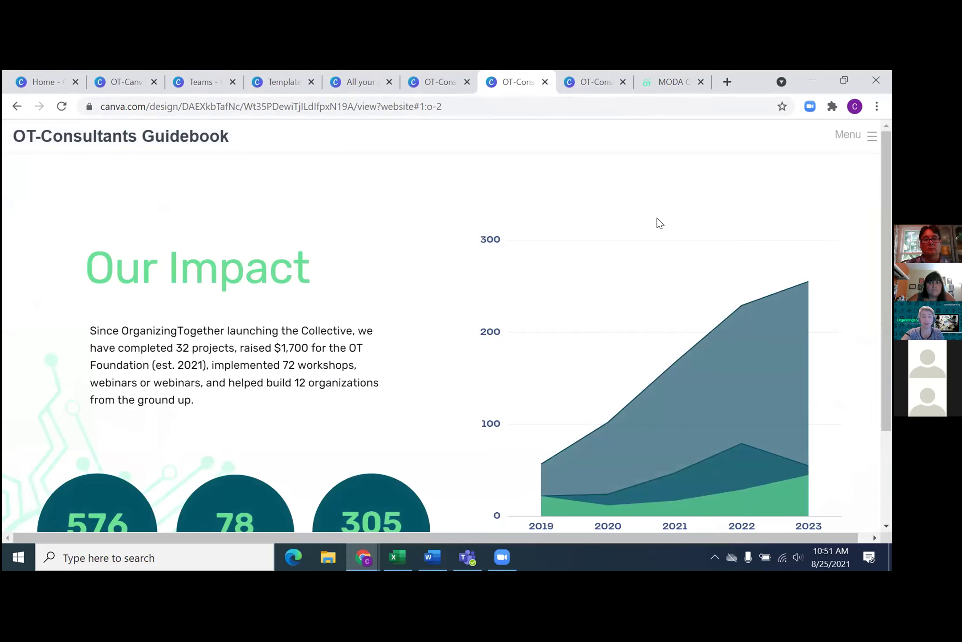
{"action": "scroll", "coordinate": [659, 222], "scroll_direction": "down", "scroll_amount": 1}
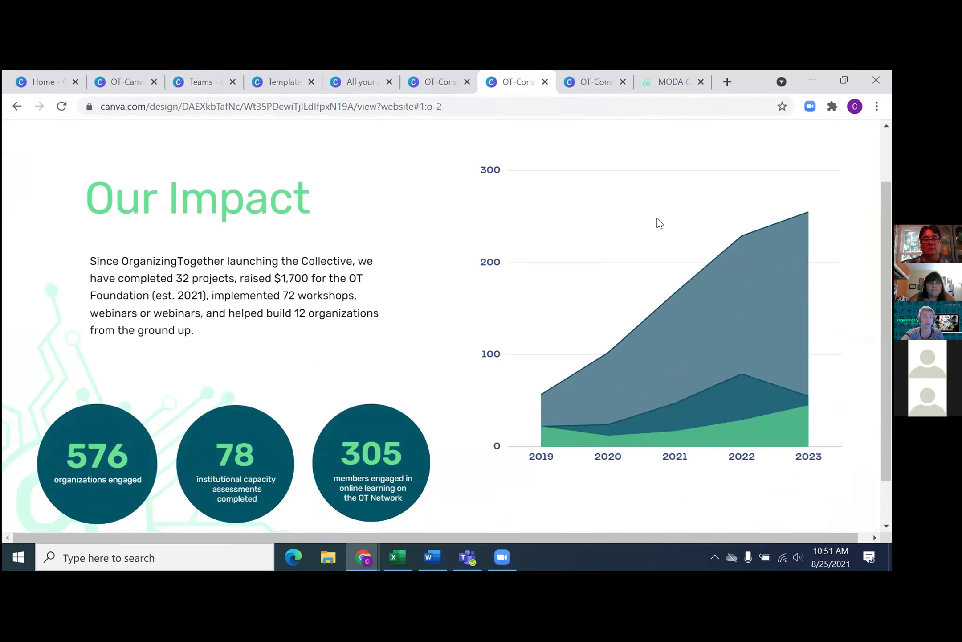
{"action": "scroll", "coordinate": [660, 222], "scroll_direction": "up", "scroll_amount": 1}
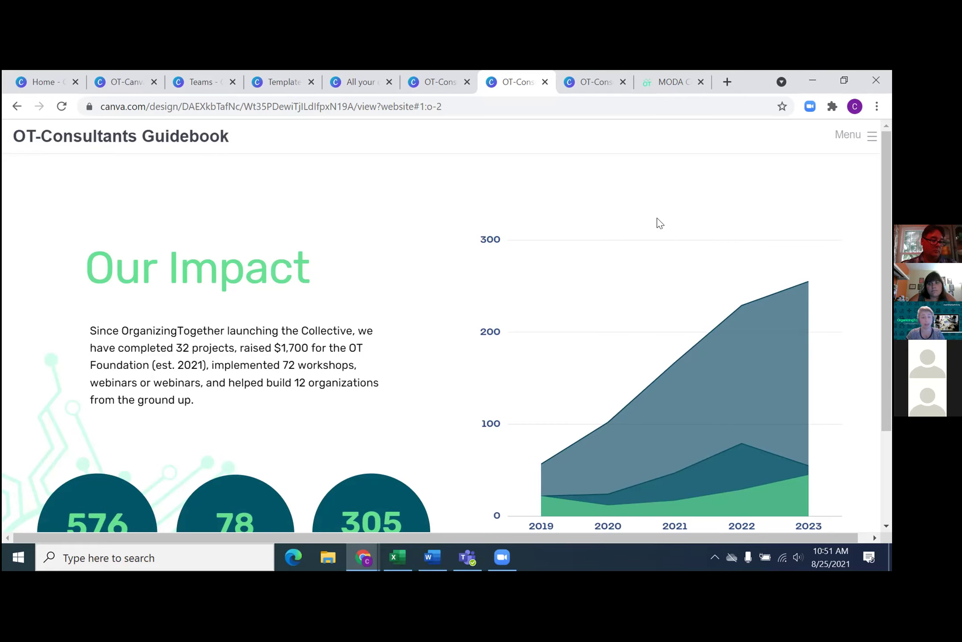
{"action": "scroll", "coordinate": [664, 225], "scroll_direction": "down", "scroll_amount": 2}
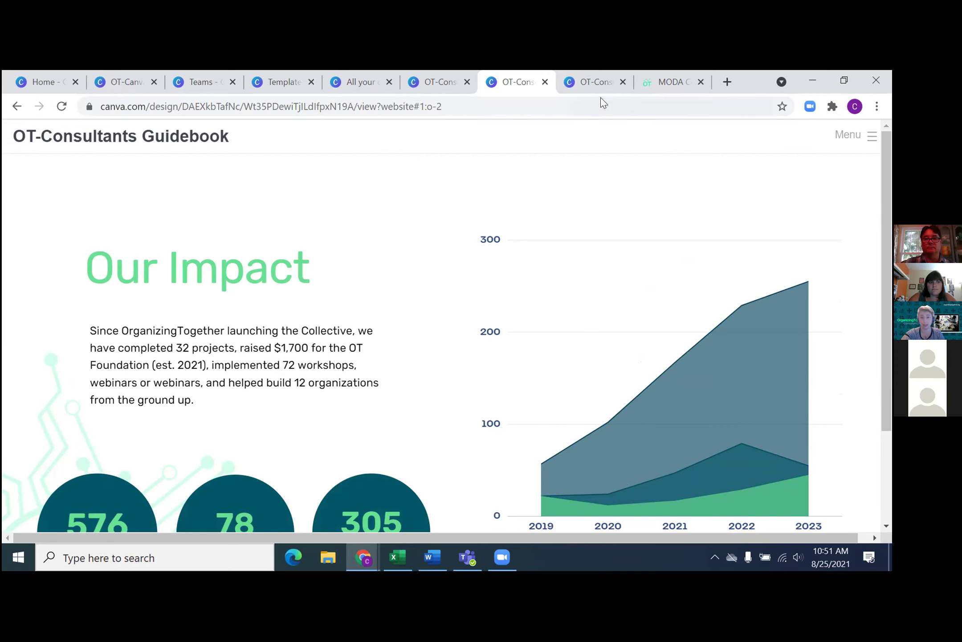
Switch to the Scrolling version of the guidebook website and look through its sections down to Collective Benefits and back up to Participatory Approach.
{"action": "left_click", "coordinate": [588, 82]}
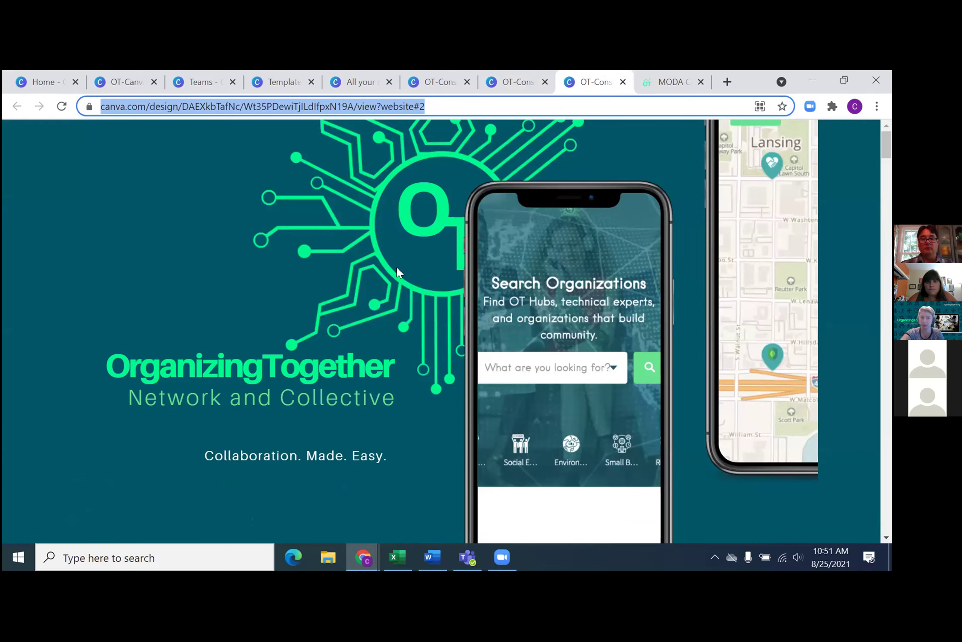
{"action": "scroll", "coordinate": [397, 271], "scroll_direction": "down", "scroll_amount": 5}
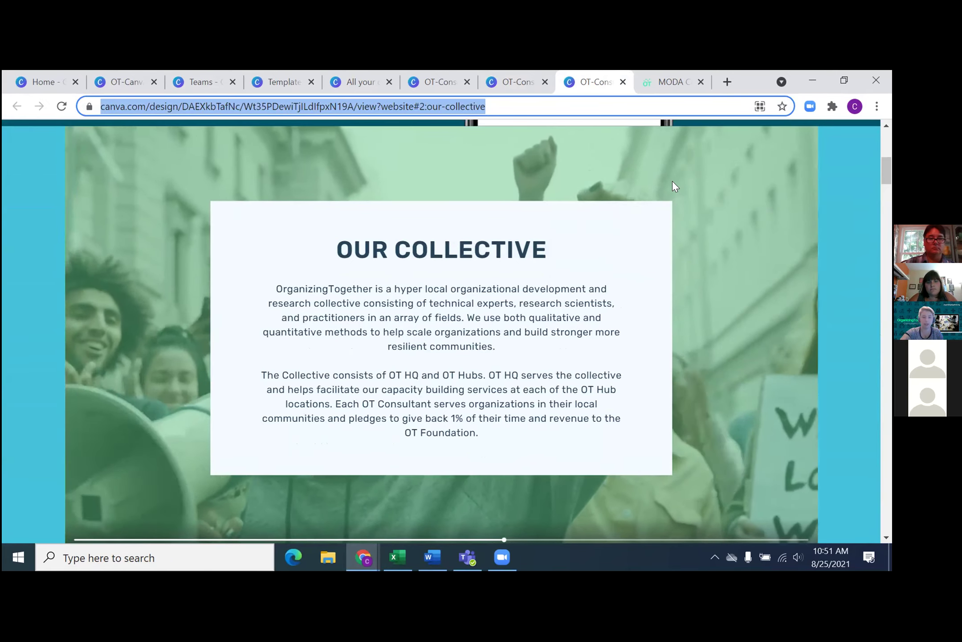
{"action": "scroll", "coordinate": [672, 181], "scroll_direction": "down", "scroll_amount": 8}
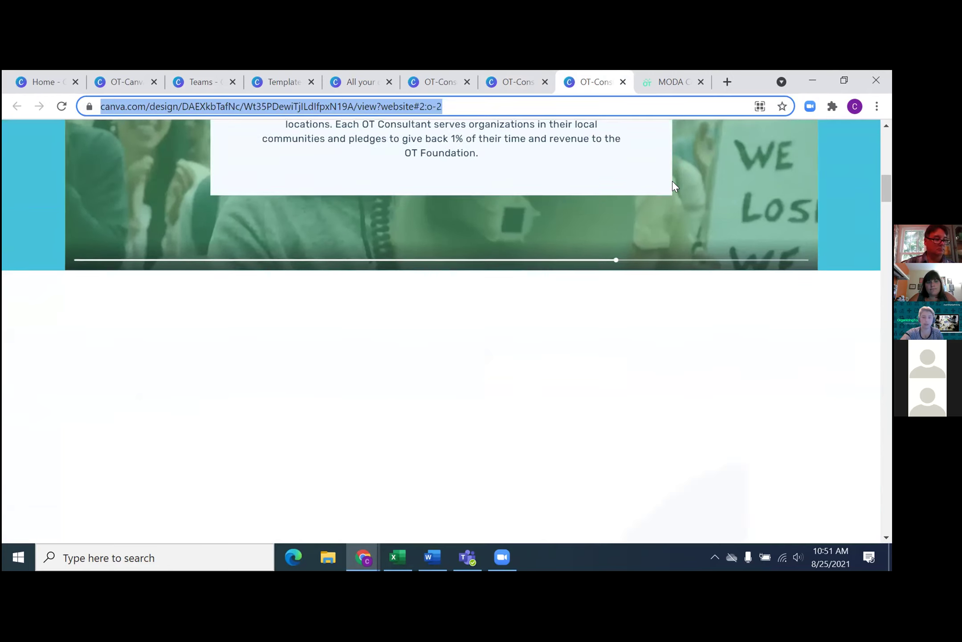
{"action": "scroll", "coordinate": [672, 182], "scroll_direction": "down", "scroll_amount": 6}
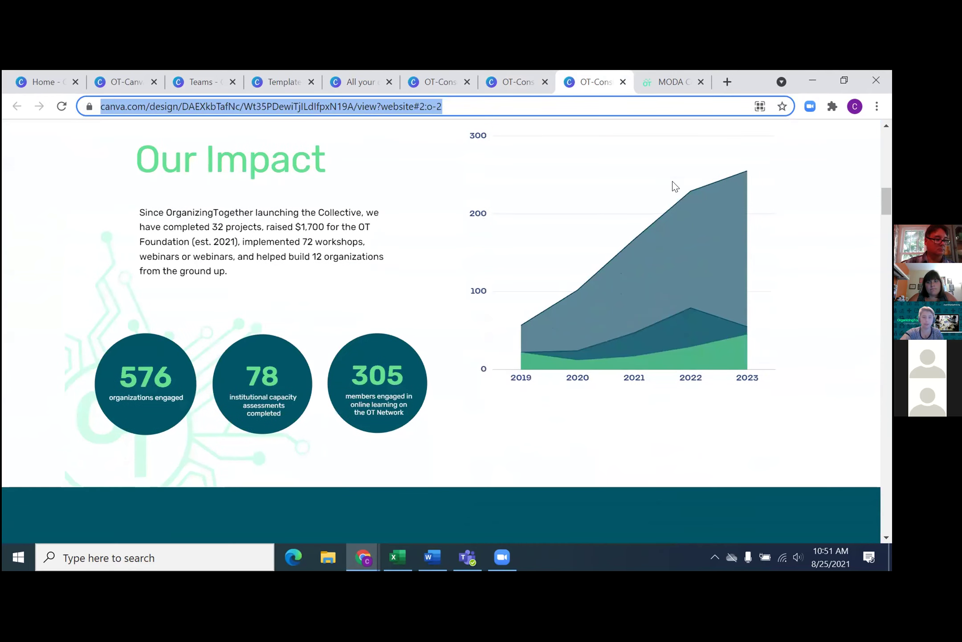
{"action": "scroll", "coordinate": [672, 181], "scroll_direction": "down", "scroll_amount": 5}
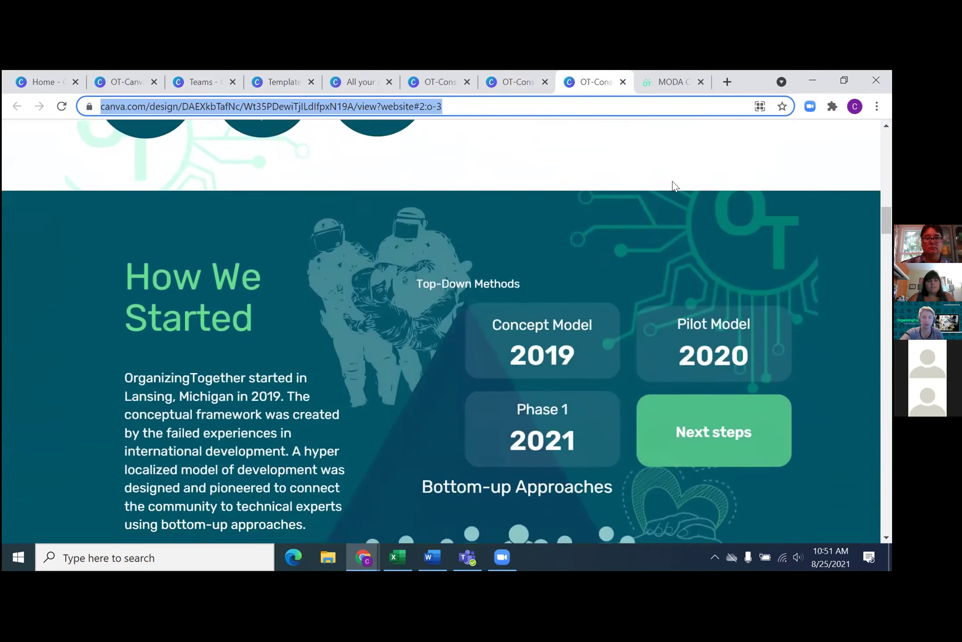
{"action": "scroll", "coordinate": [673, 180], "scroll_direction": "down", "scroll_amount": 8}
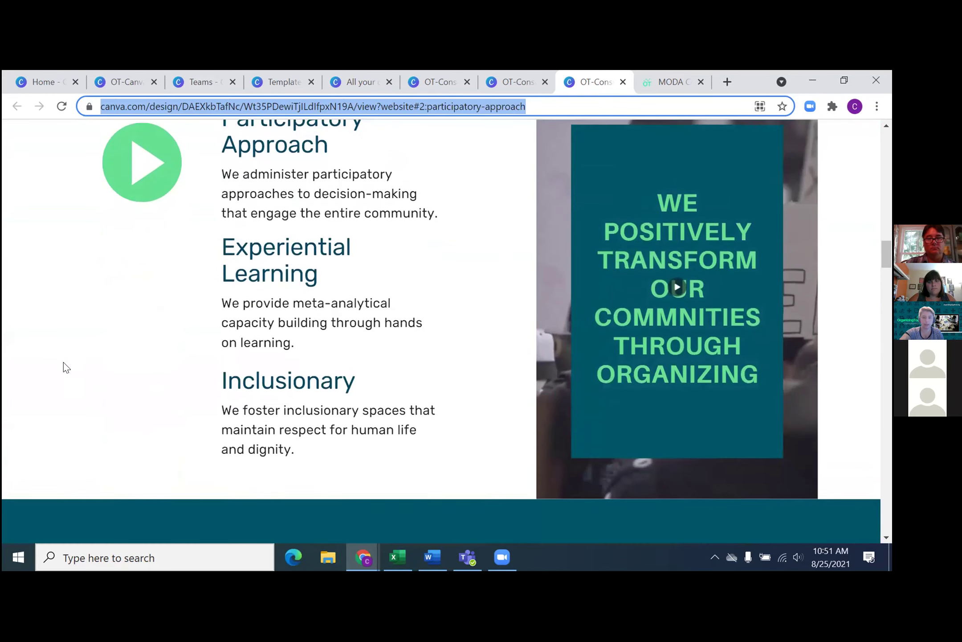
{"action": "scroll", "coordinate": [155, 338], "scroll_direction": "down", "scroll_amount": 10}
{"action": "scroll", "coordinate": [198, 330], "scroll_direction": "down", "scroll_amount": 10}
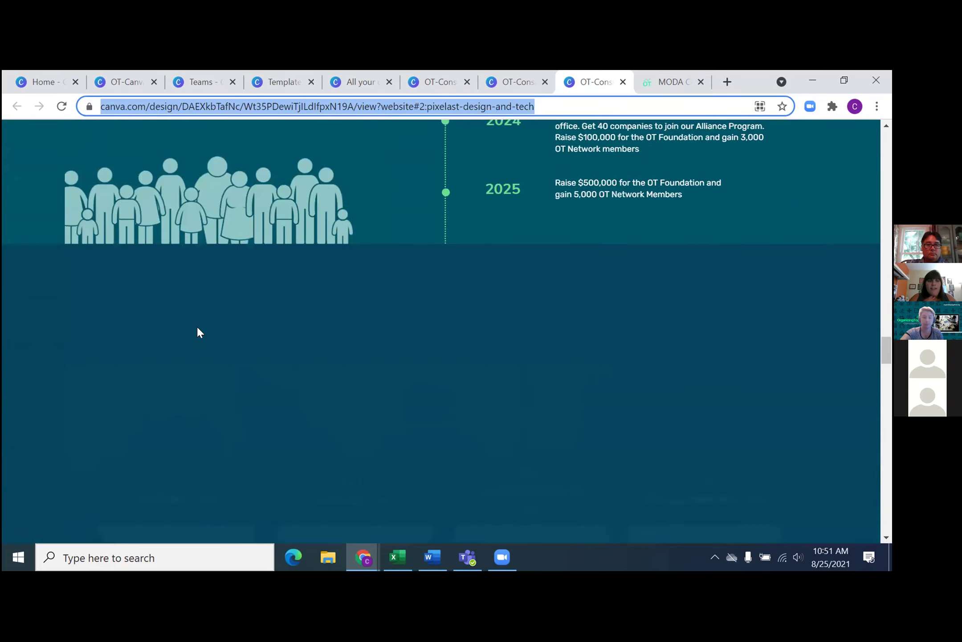
{"action": "scroll", "coordinate": [197, 328], "scroll_direction": "down", "scroll_amount": 5}
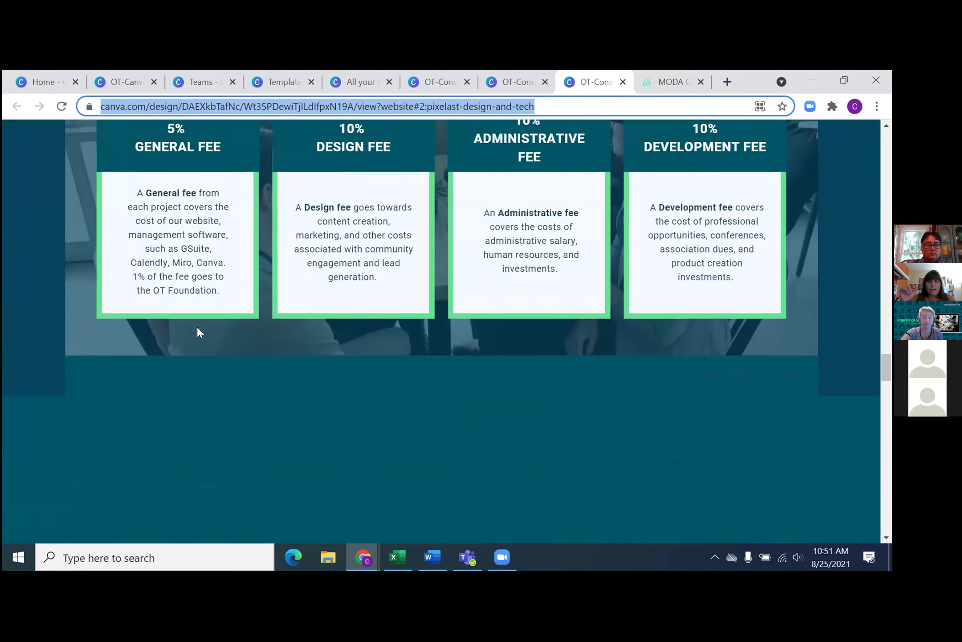
{"action": "scroll", "coordinate": [198, 332], "scroll_direction": "down", "scroll_amount": 4}
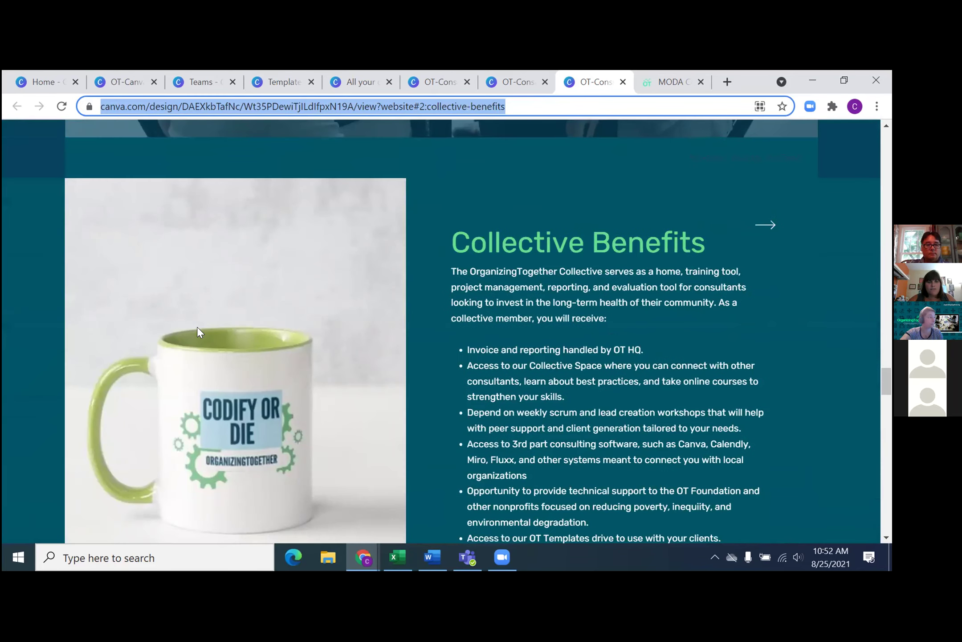
{"action": "scroll", "coordinate": [198, 332], "scroll_direction": "up", "scroll_amount": 10}
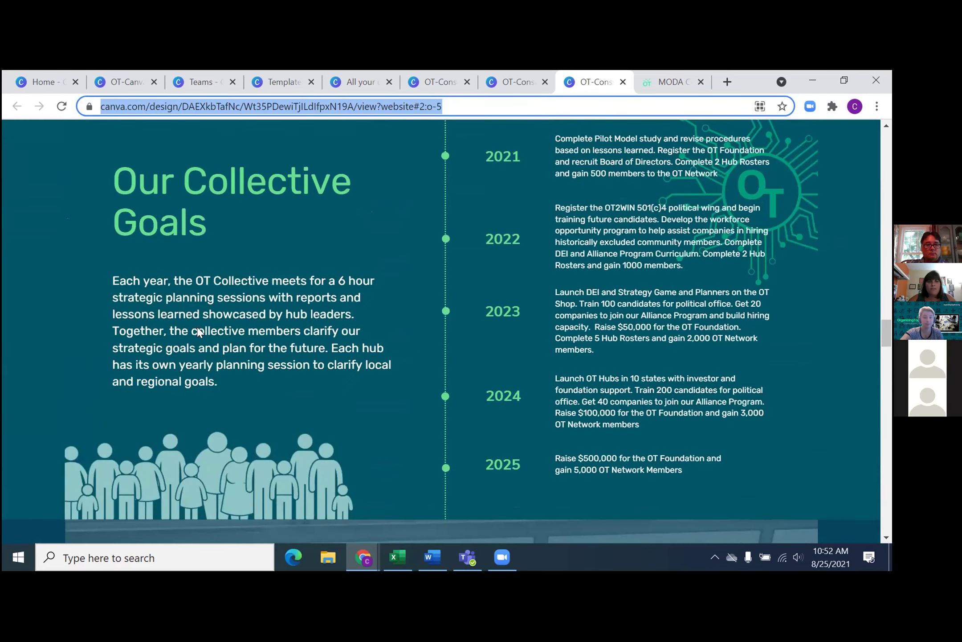
{"action": "scroll", "coordinate": [198, 332], "scroll_direction": "up", "scroll_amount": 8}
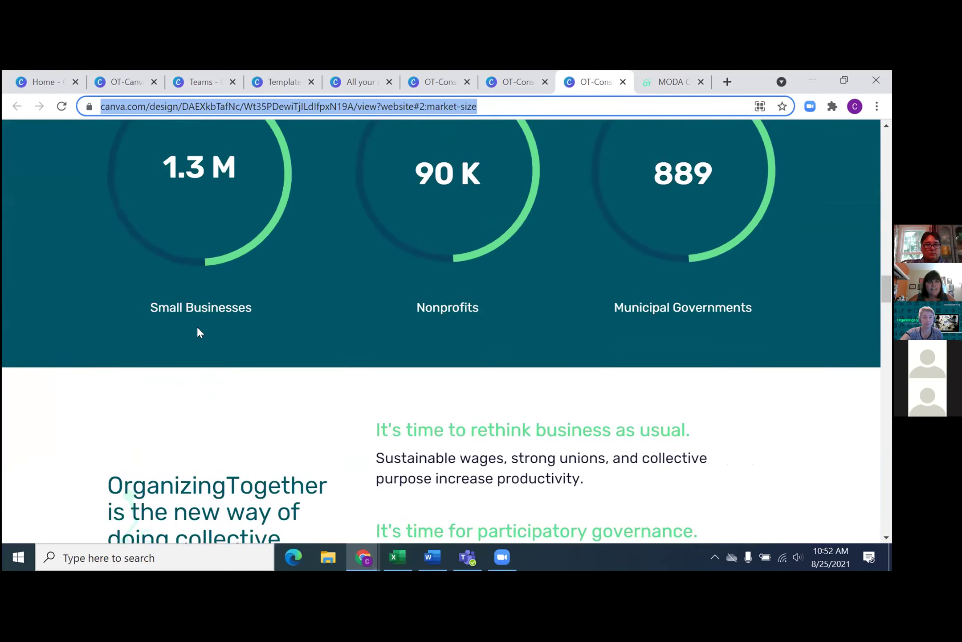
{"action": "scroll", "coordinate": [197, 332], "scroll_direction": "up", "scroll_amount": 3}
{"action": "scroll", "coordinate": [198, 328], "scroll_direction": "up", "scroll_amount": 4}
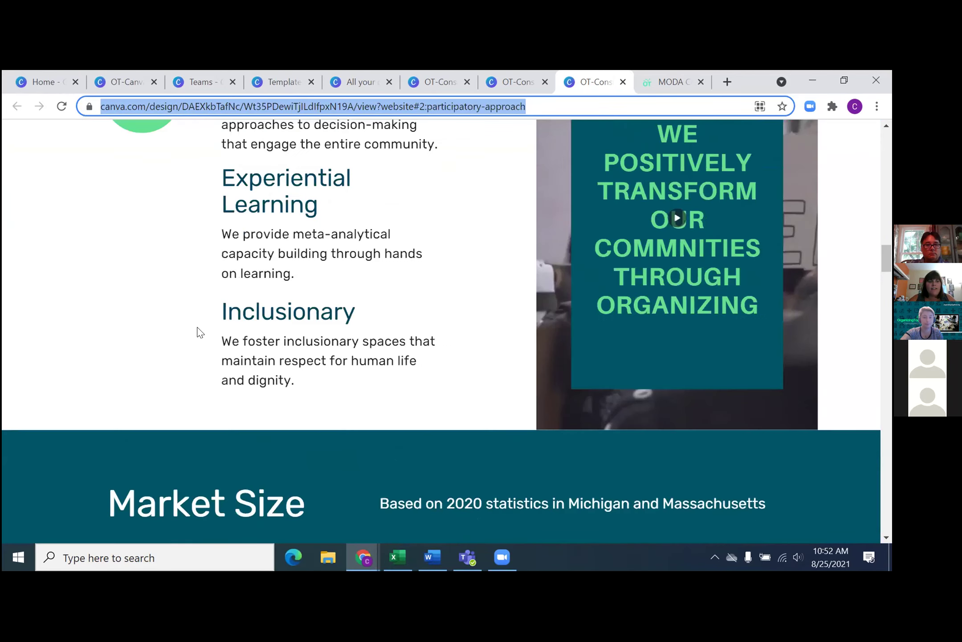